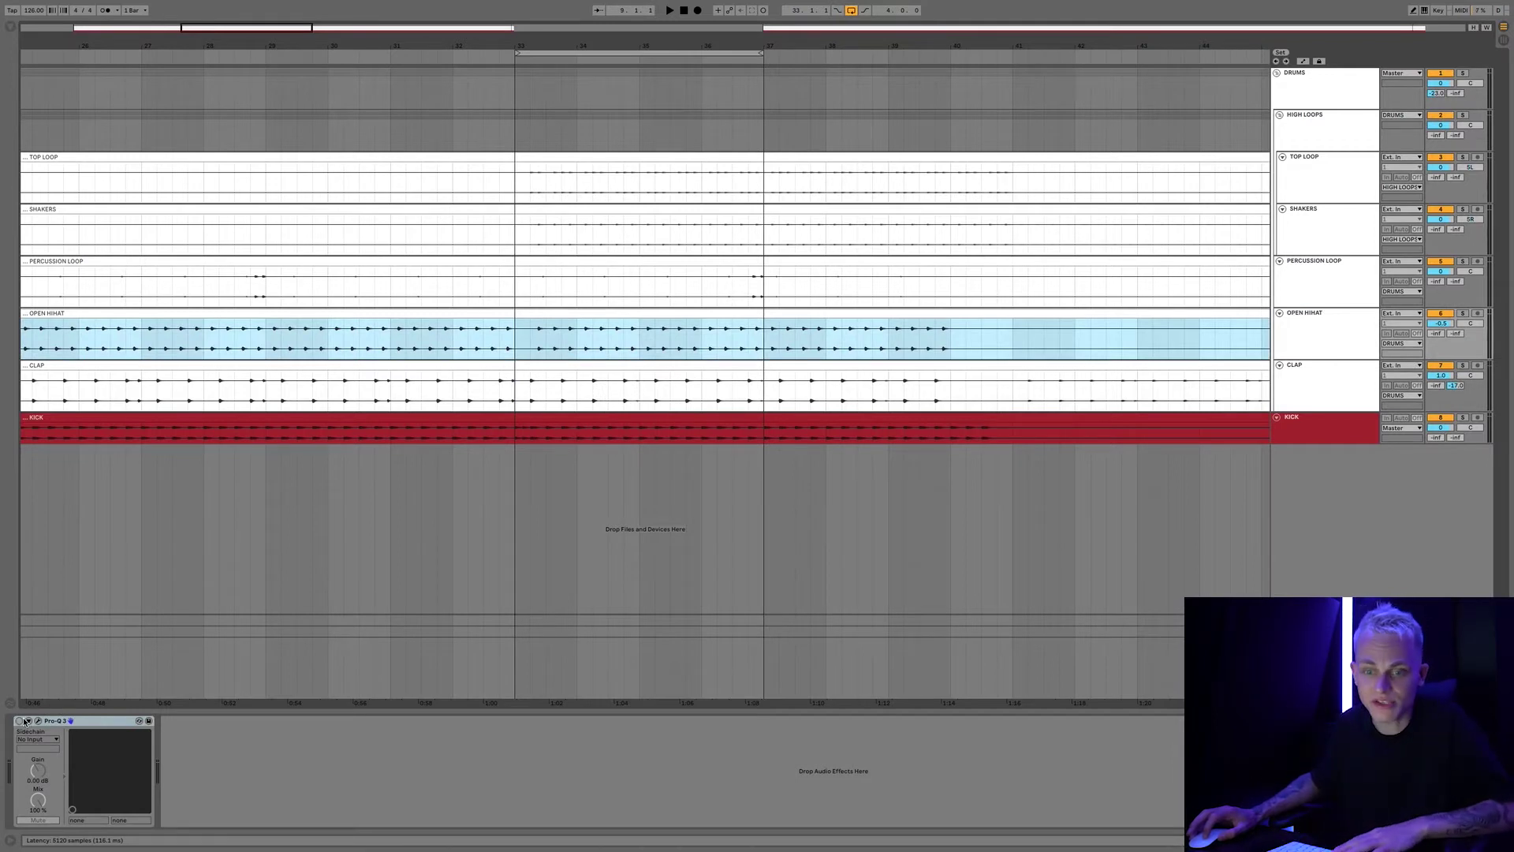
Enable Pro-Q 3 on the OPEN HIHAT track, open its editor and inspect the low-cut and narrow notch bands.
left_click(19, 721)
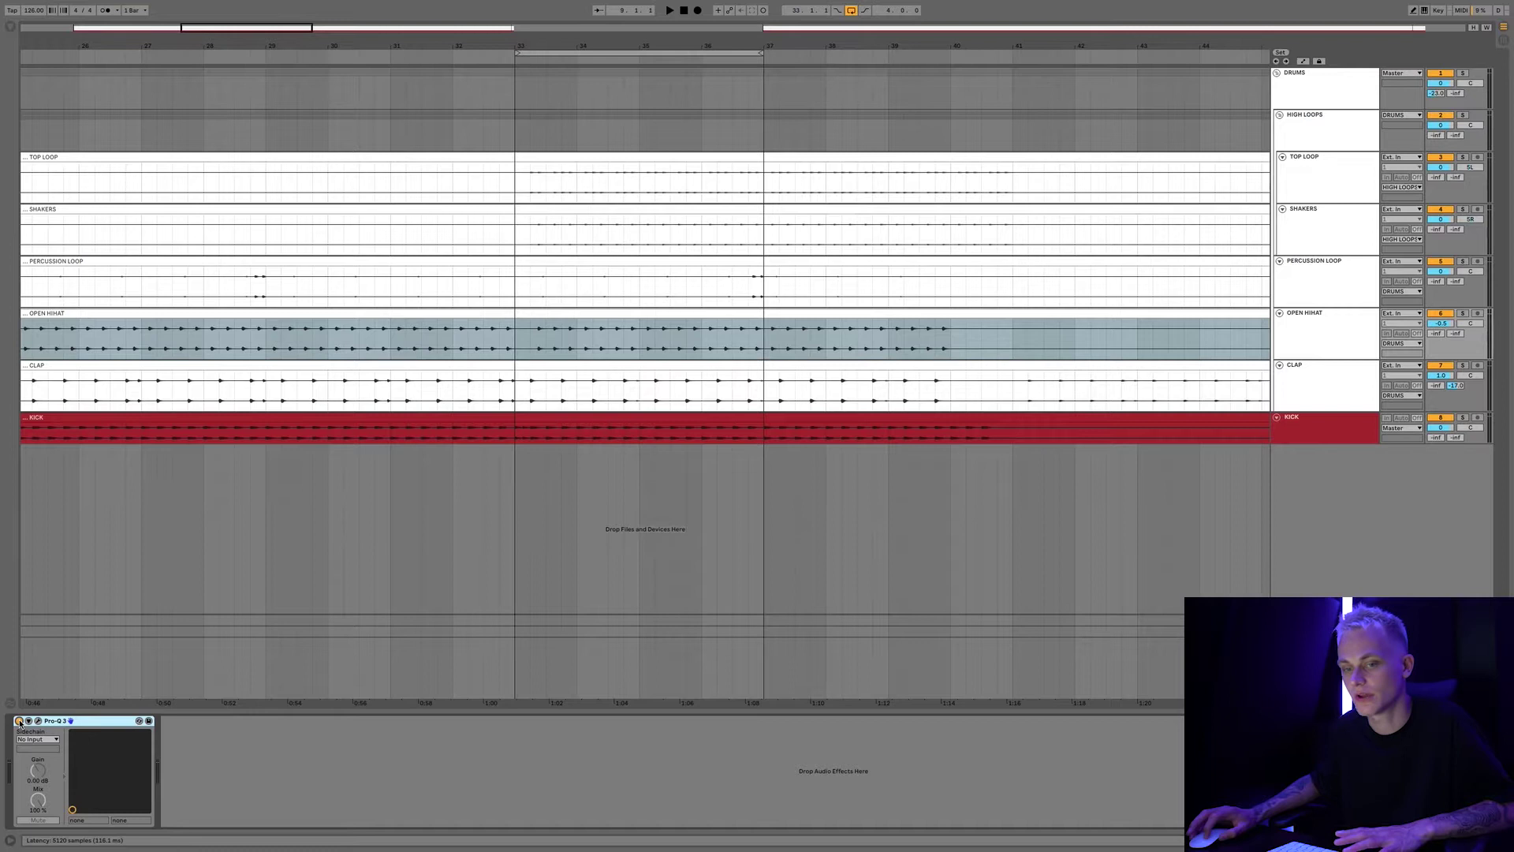
left_click(39, 721)
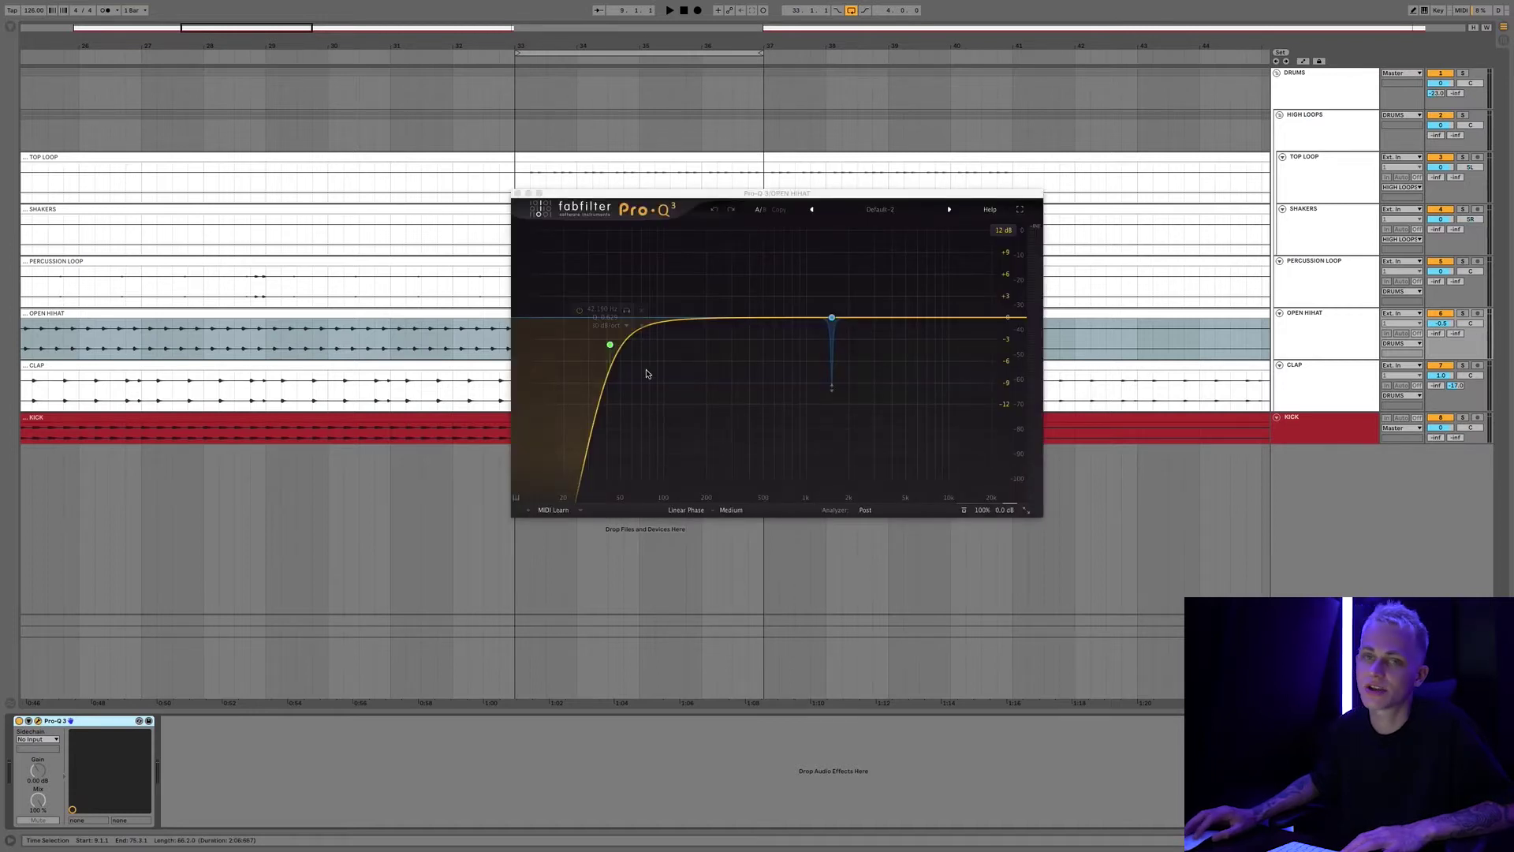
mouse_move(627, 348)
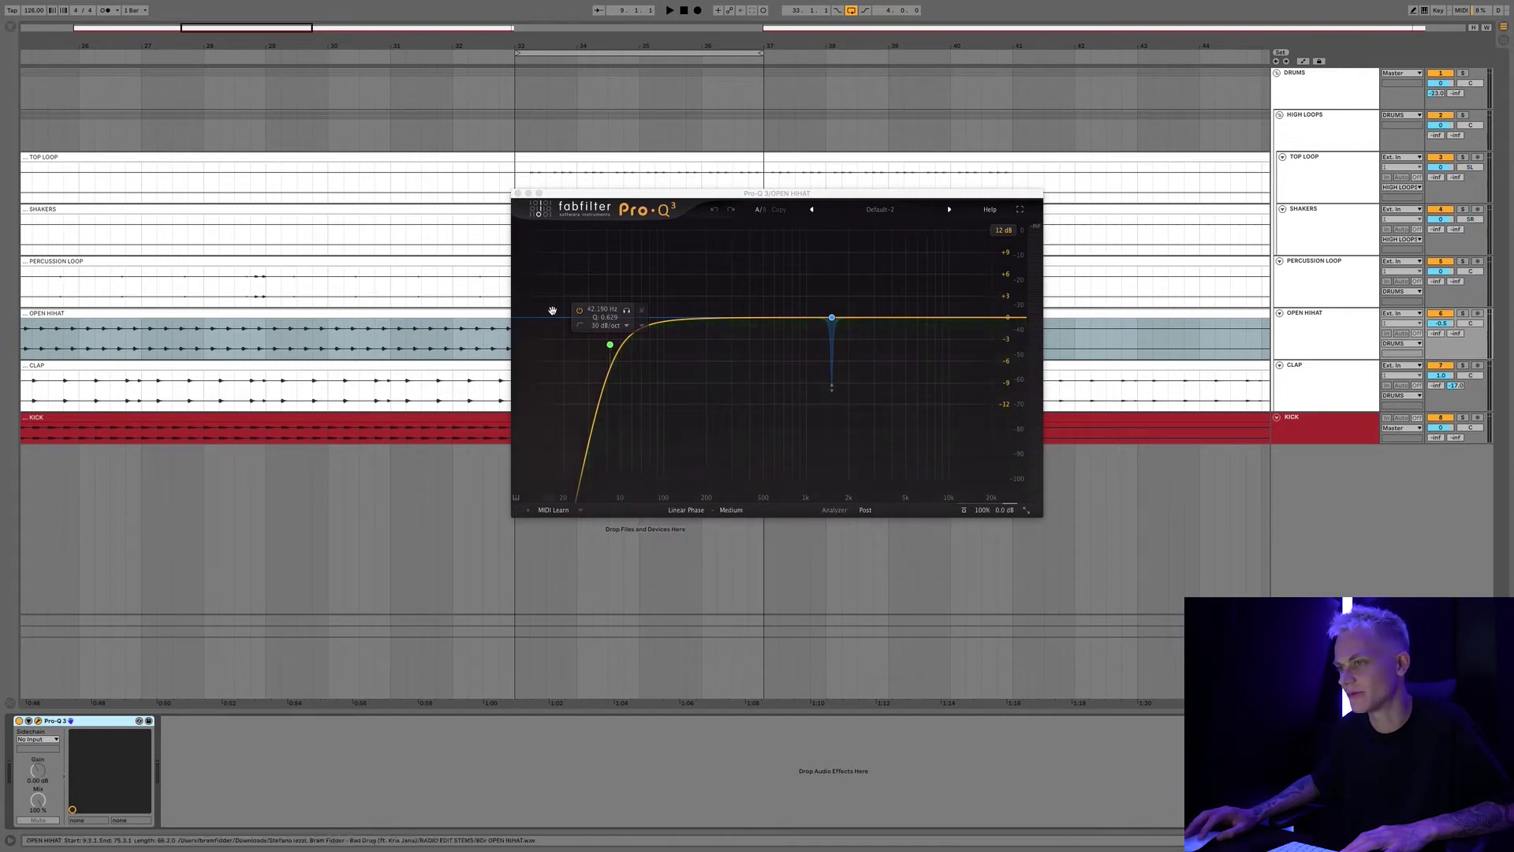
mouse_move(832, 319)
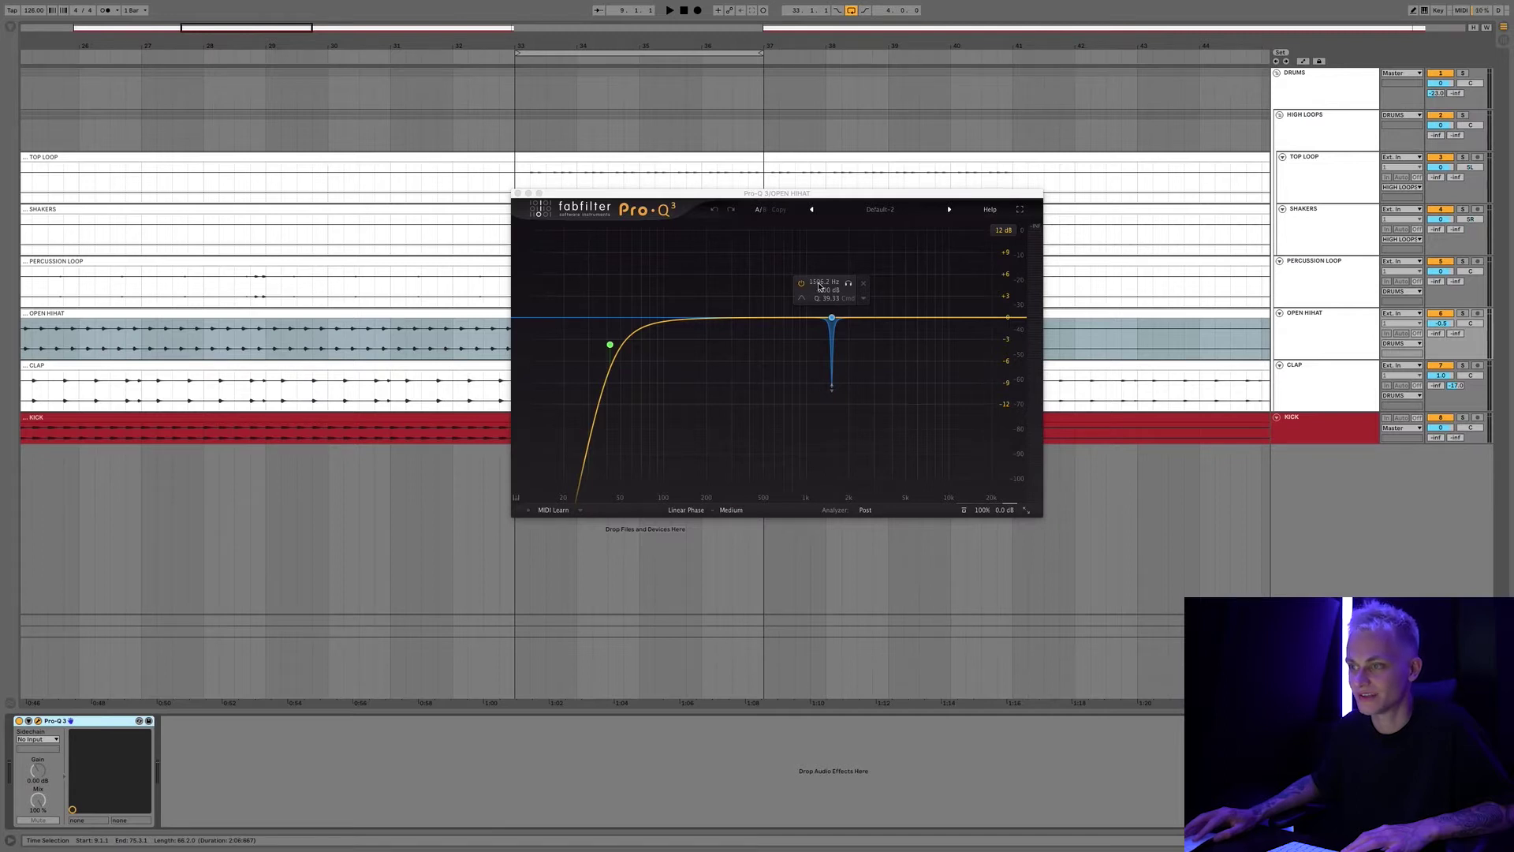
left_click(834, 390)
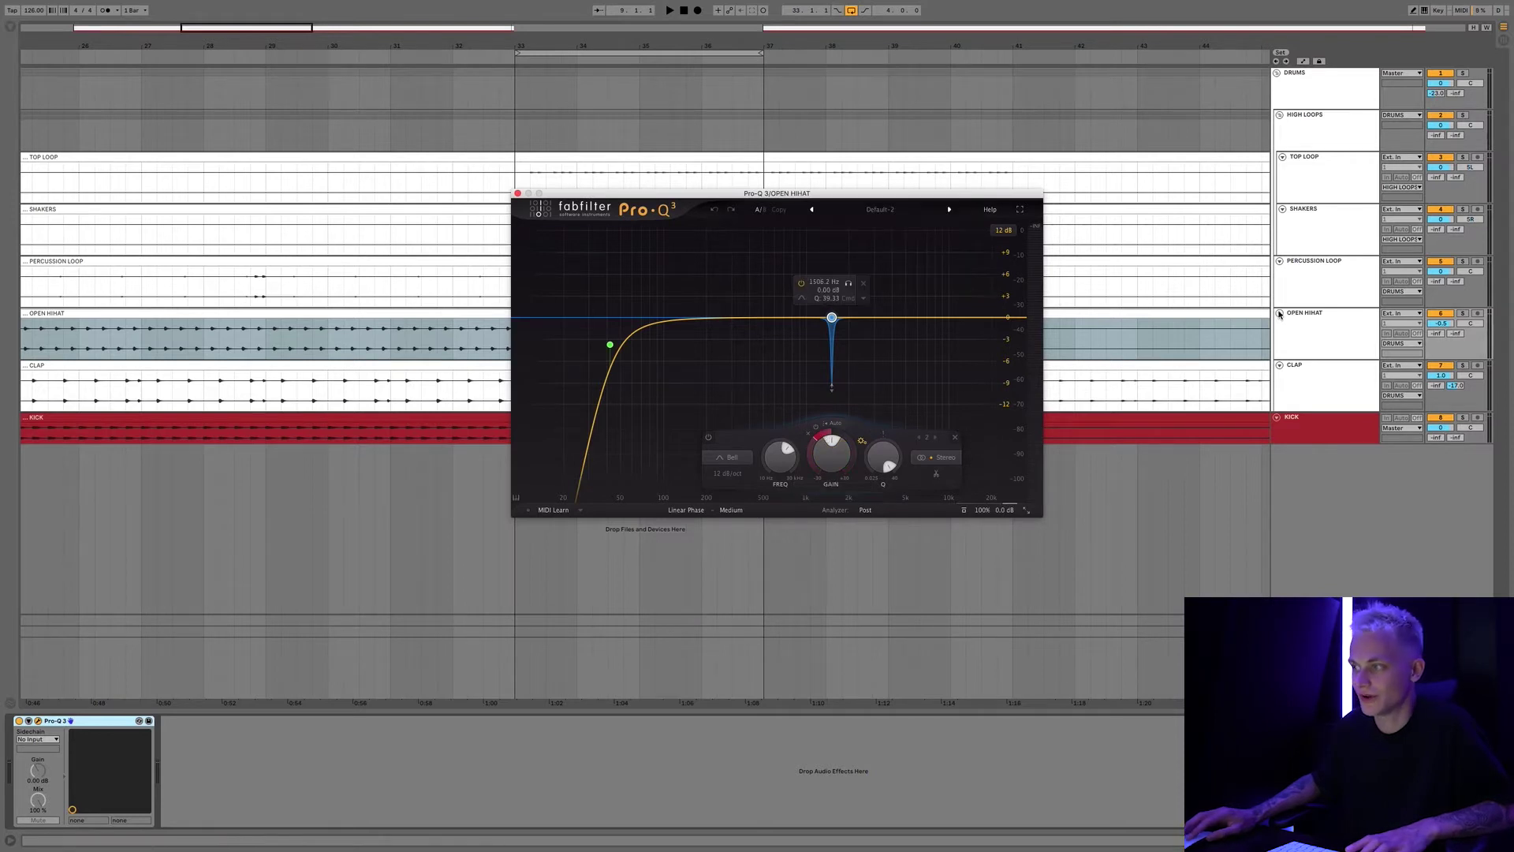
Solo the OPEN HIHAT track, play the loop and audition the narrow notch band by isolating and temporarily boosting it.
left_click(1291, 326)
key("space")
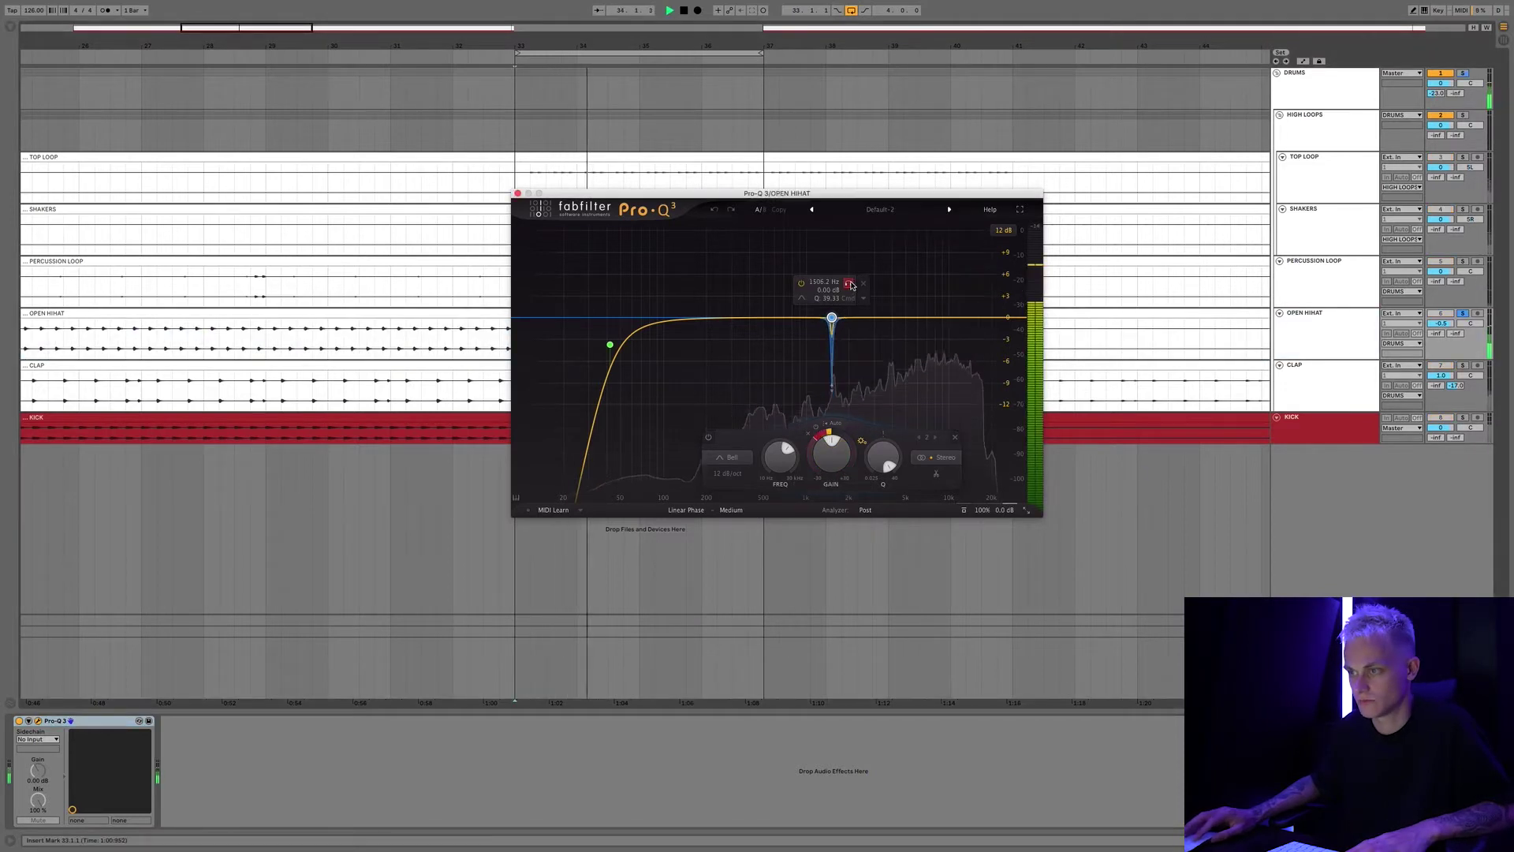
left_click(849, 284)
left_click(850, 283)
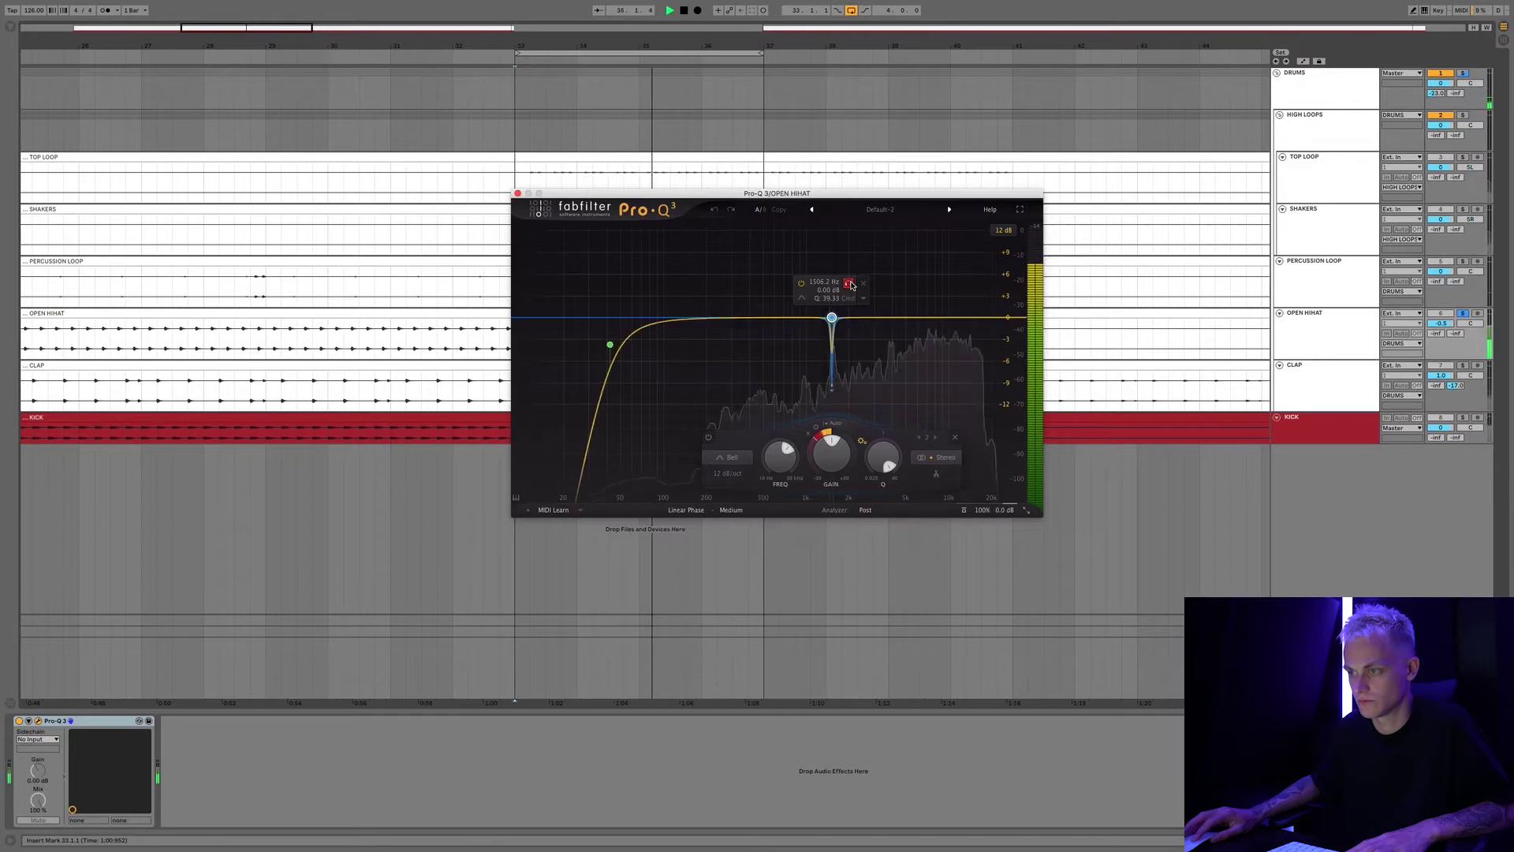
left_click_drag(836, 394, 833, 149)
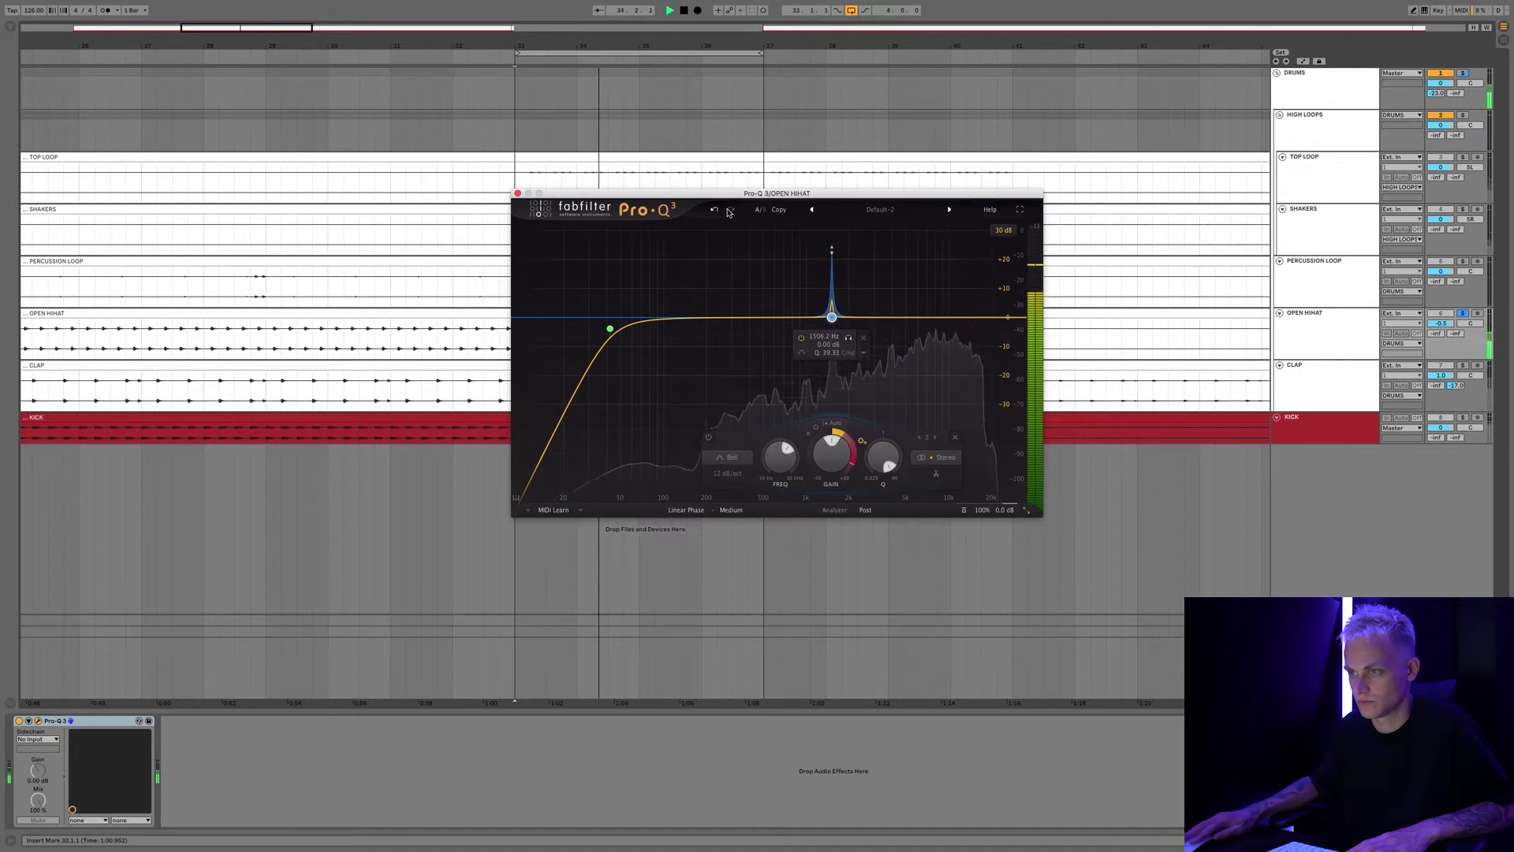
left_click(715, 210)
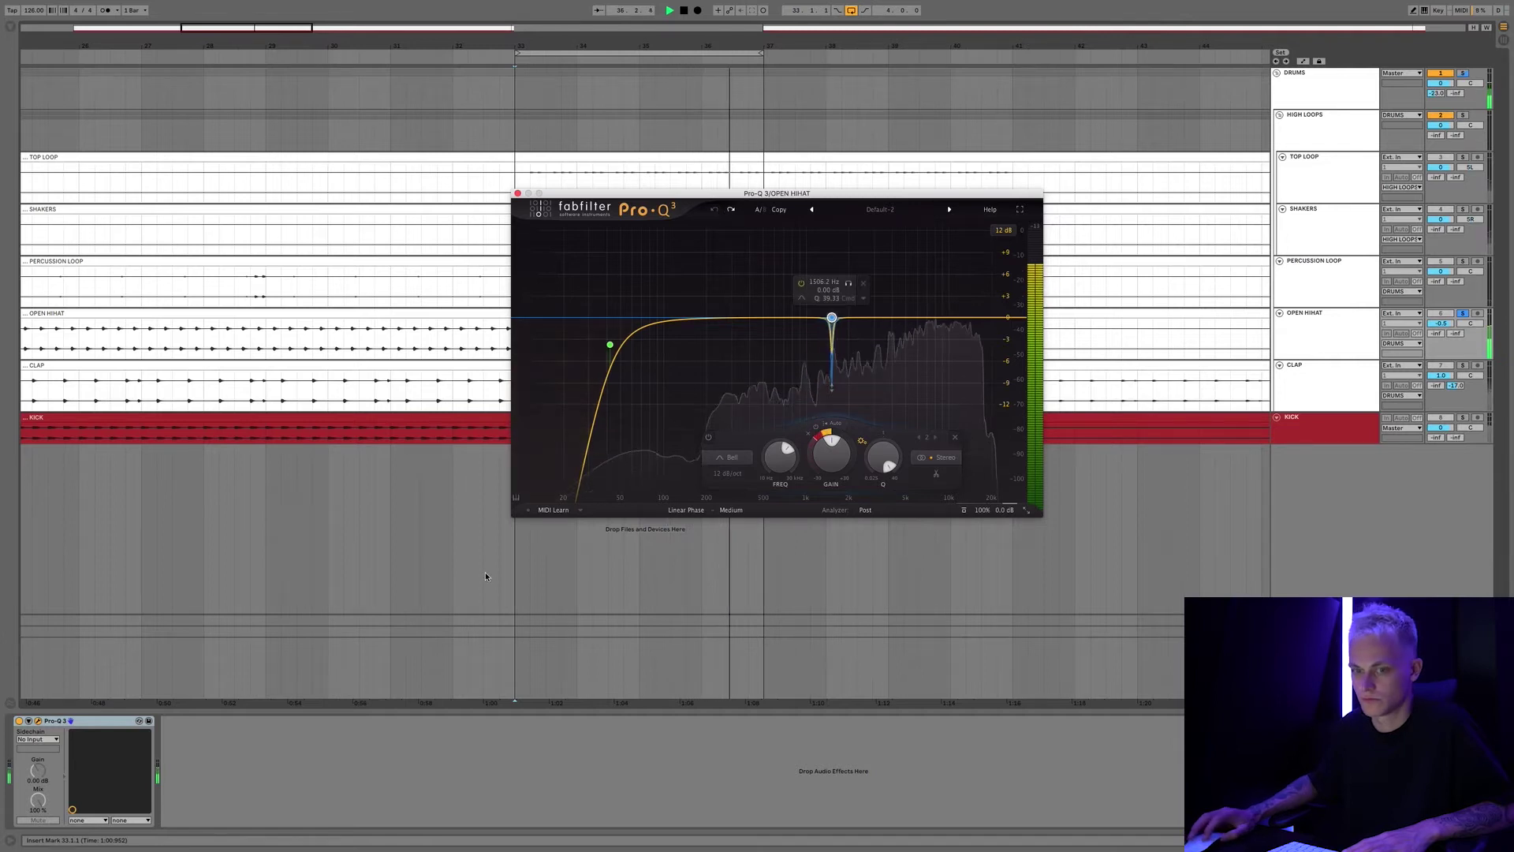
Compare the open hi-hat with the equalizer bypassed and active, and close the editor after stopping playback.
left_click(963, 511)
left_click(962, 511)
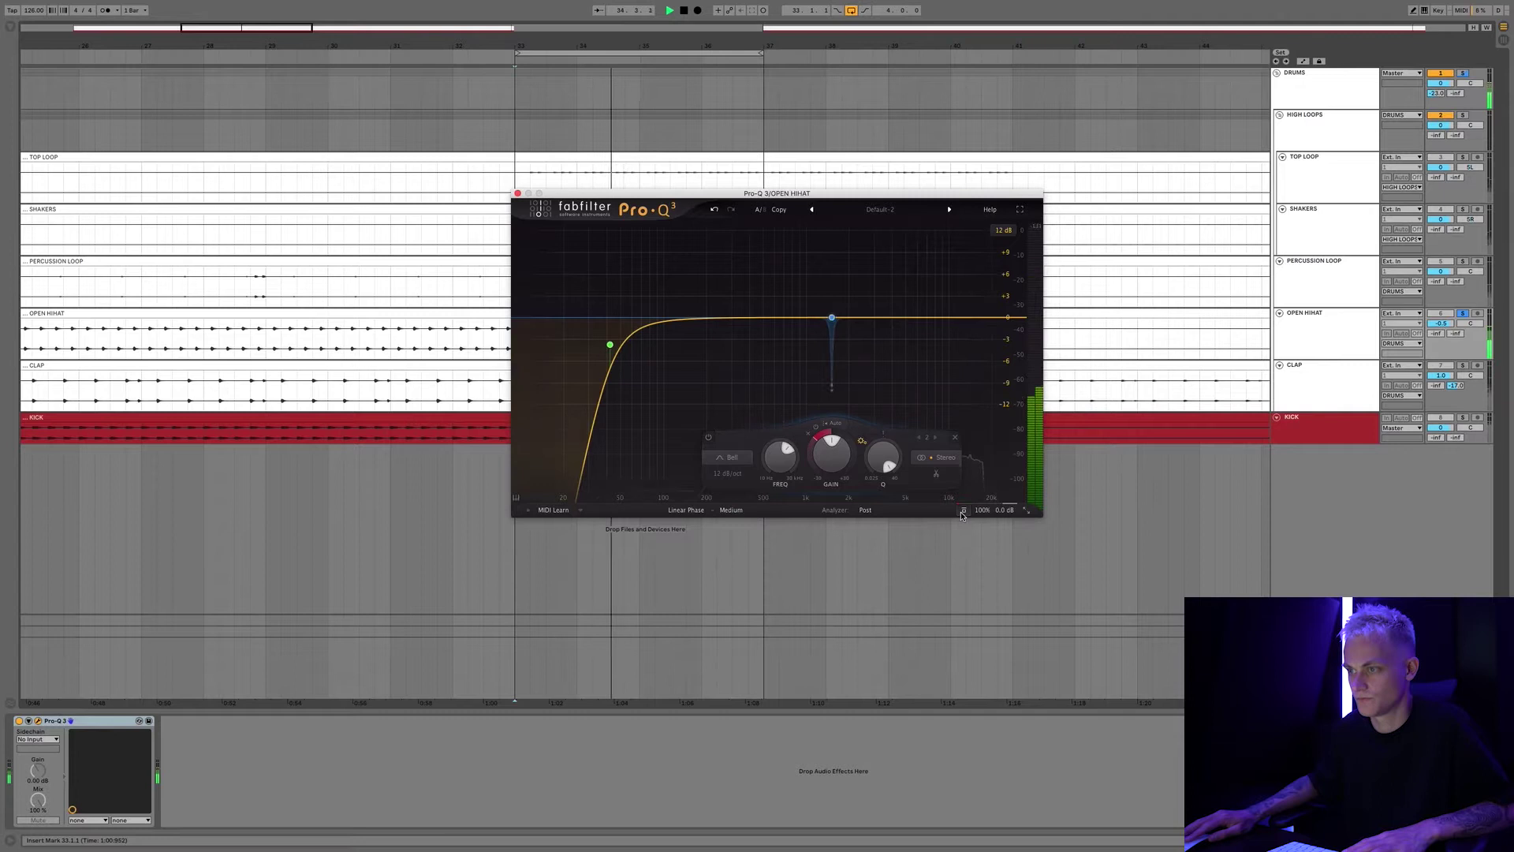
key("space")
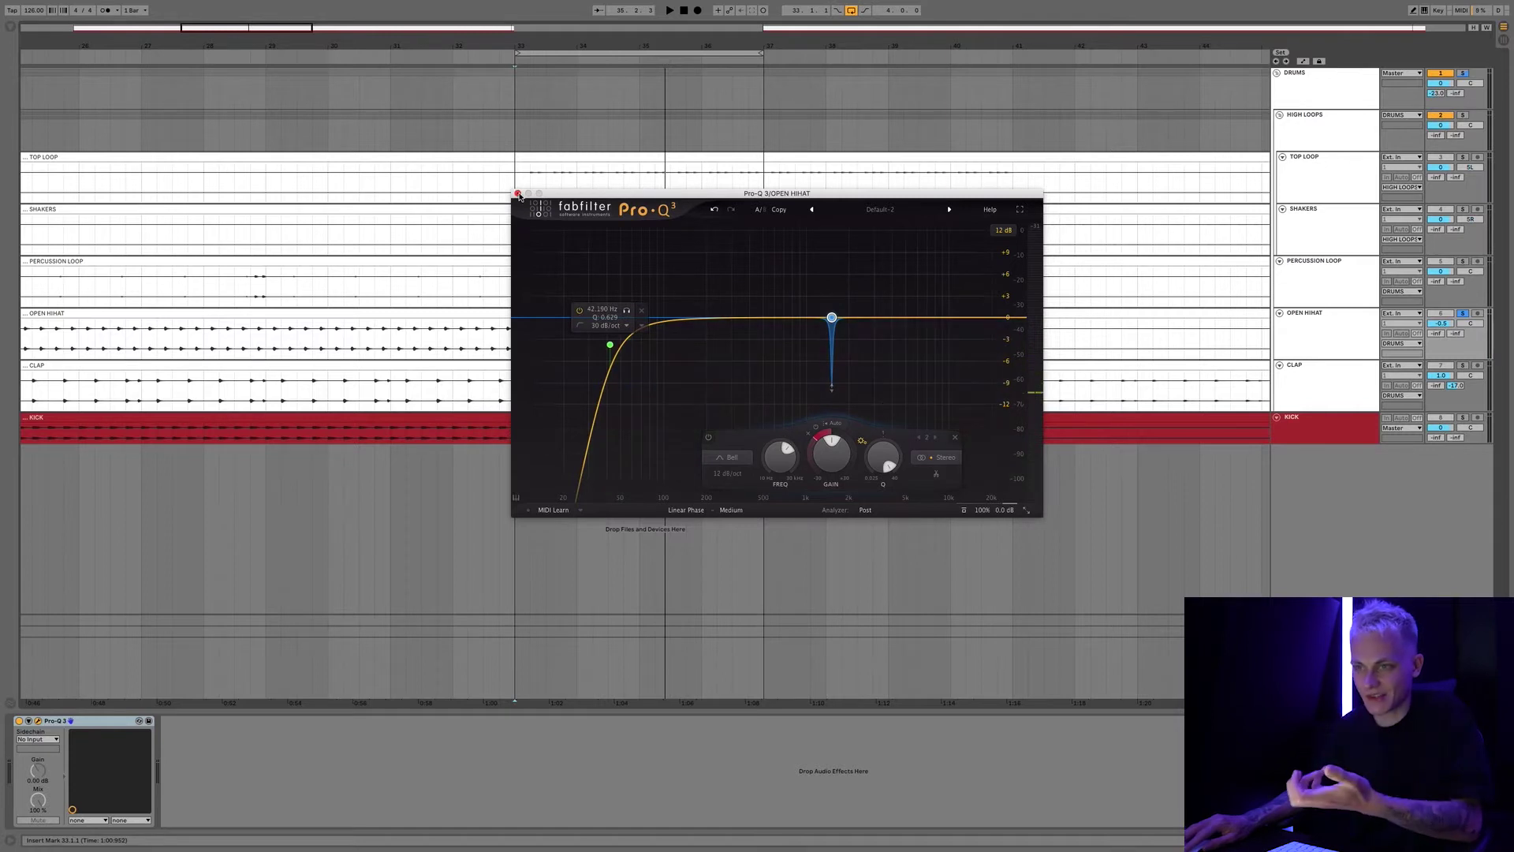
left_click(518, 194)
Enable Vitamin on the PERCUSSION LOOP track, open its window and audition its effect with the track soloed.
left_click(1299, 283)
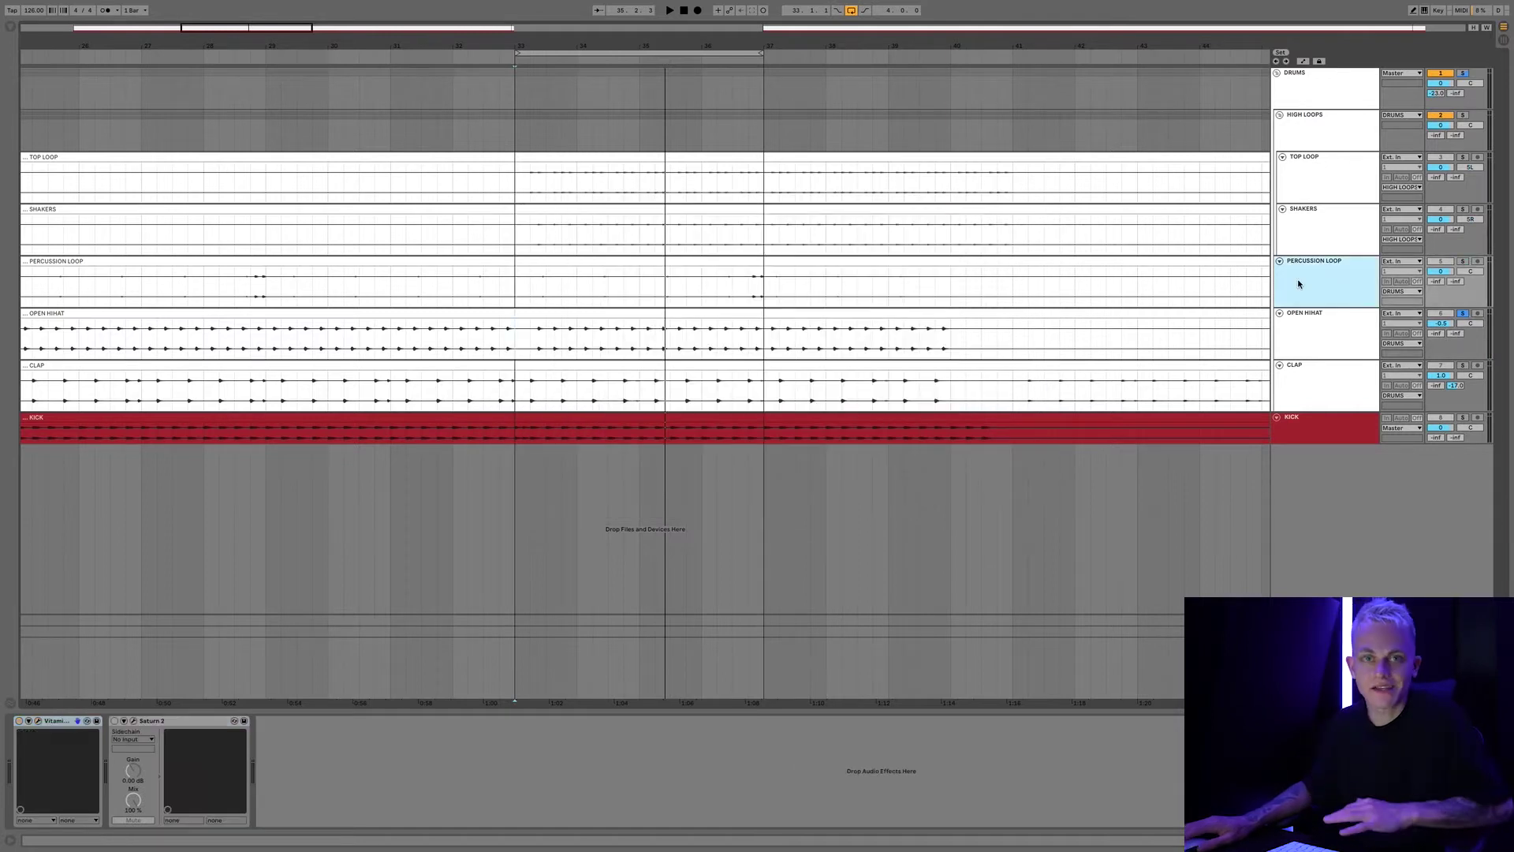
left_click(39, 721)
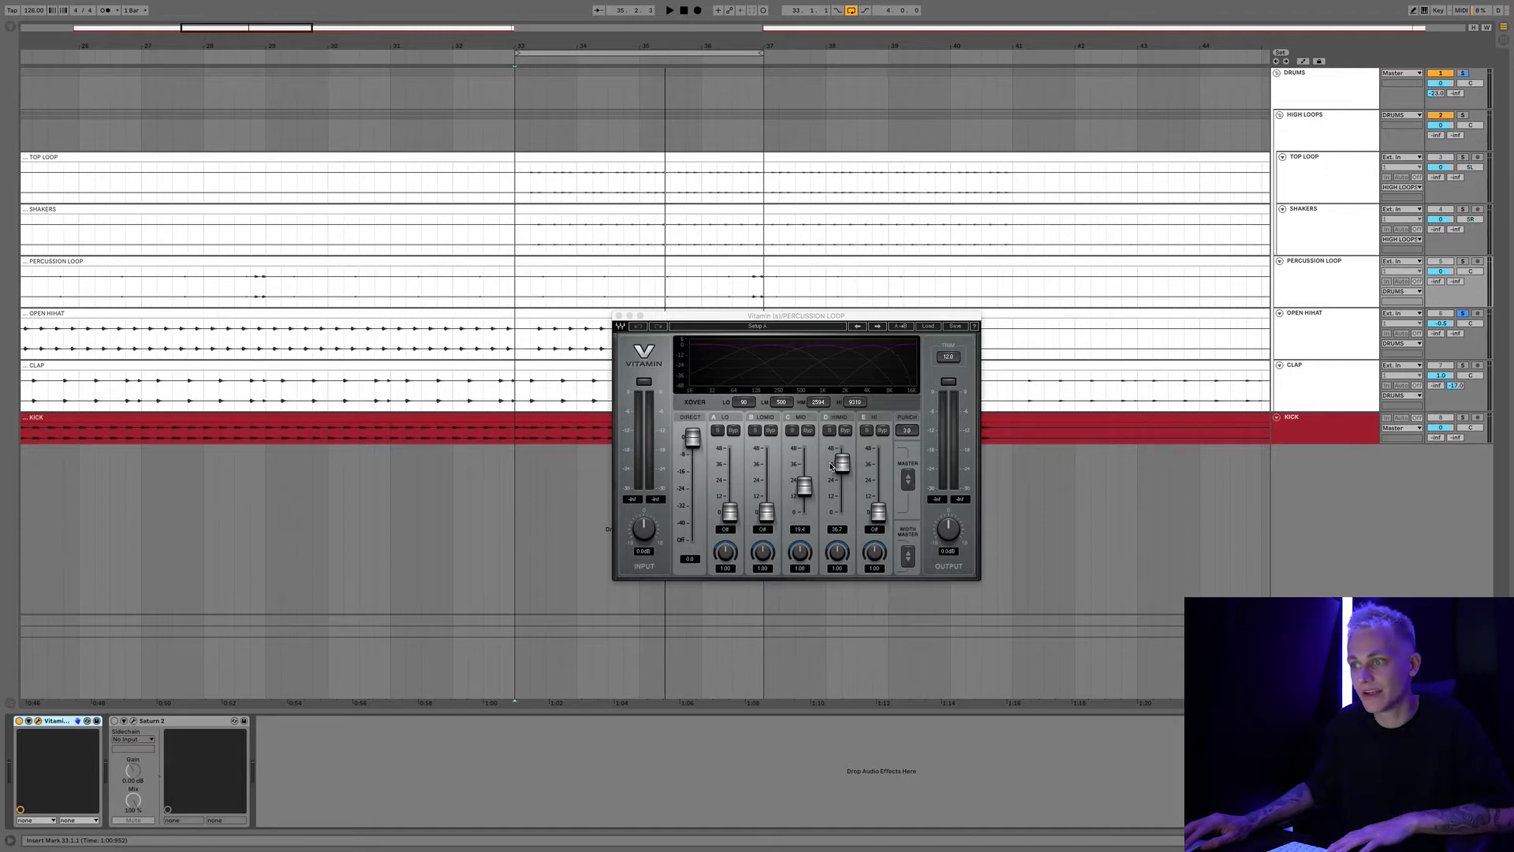
key("space")
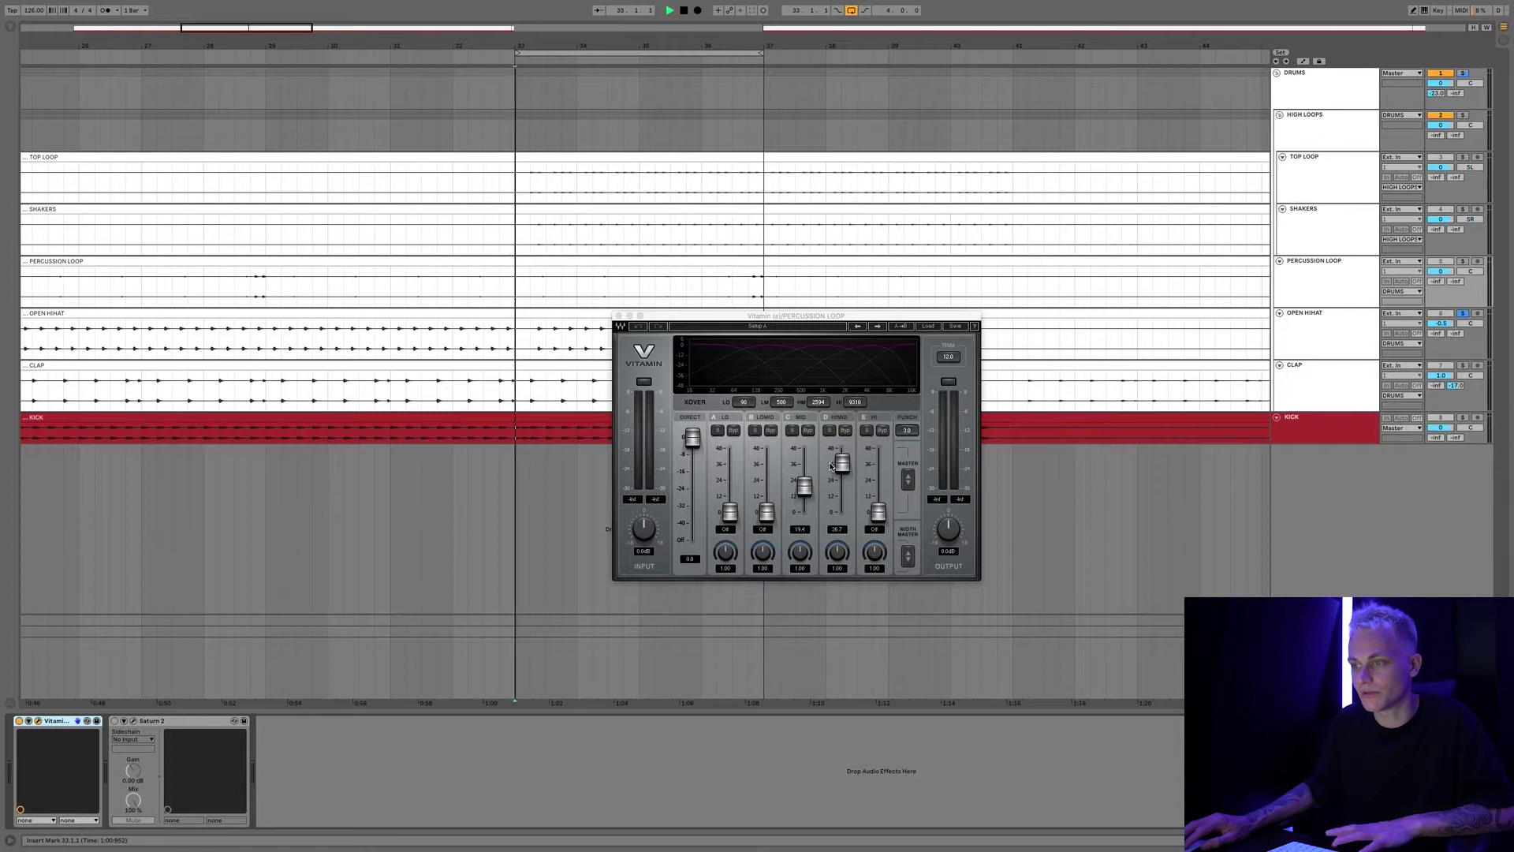
left_click(1190, 301)
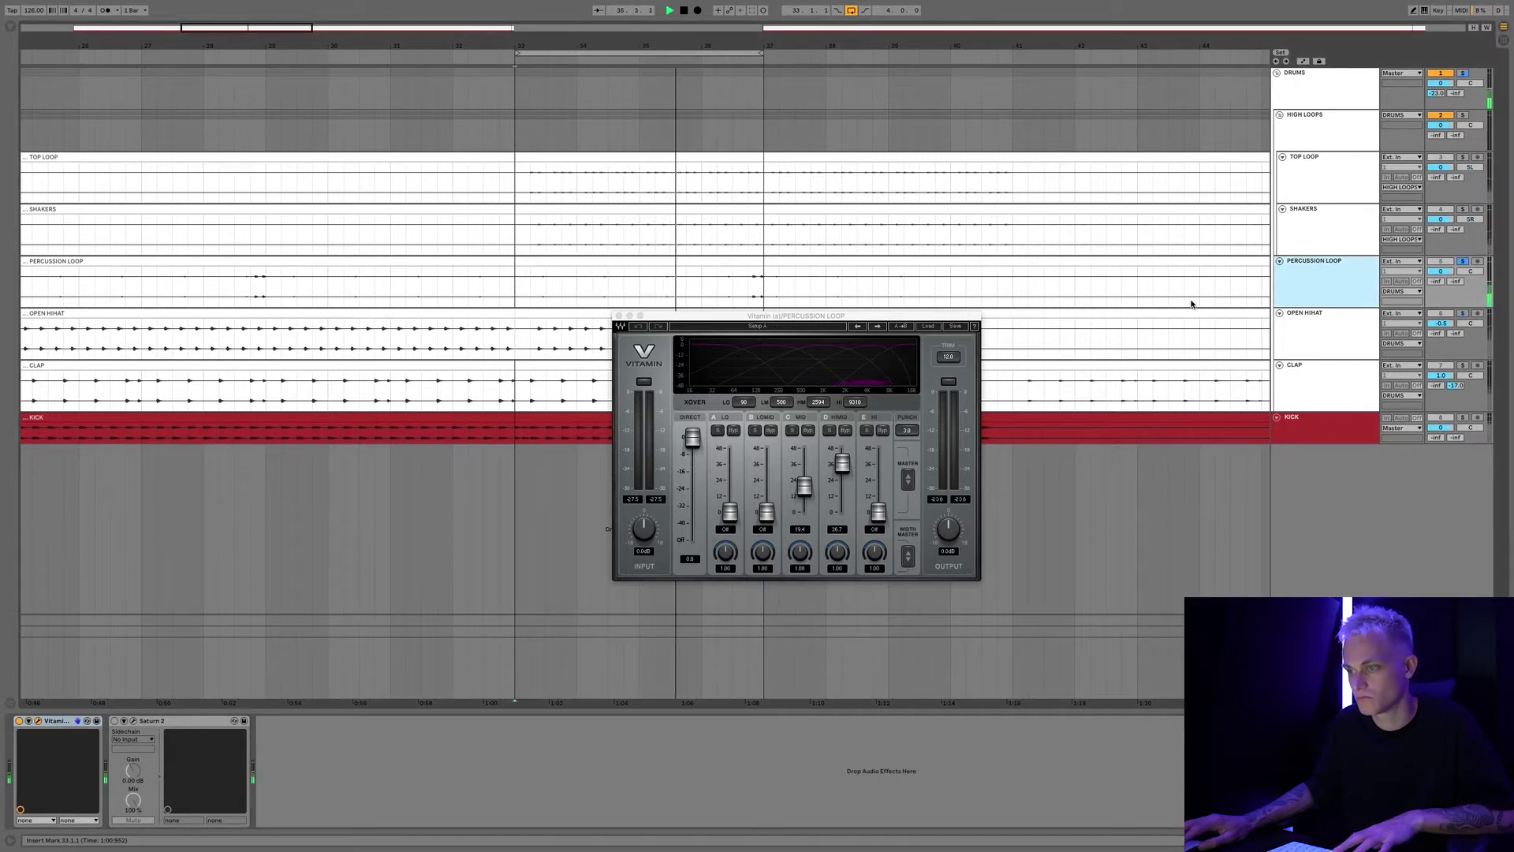
left_click(19, 721)
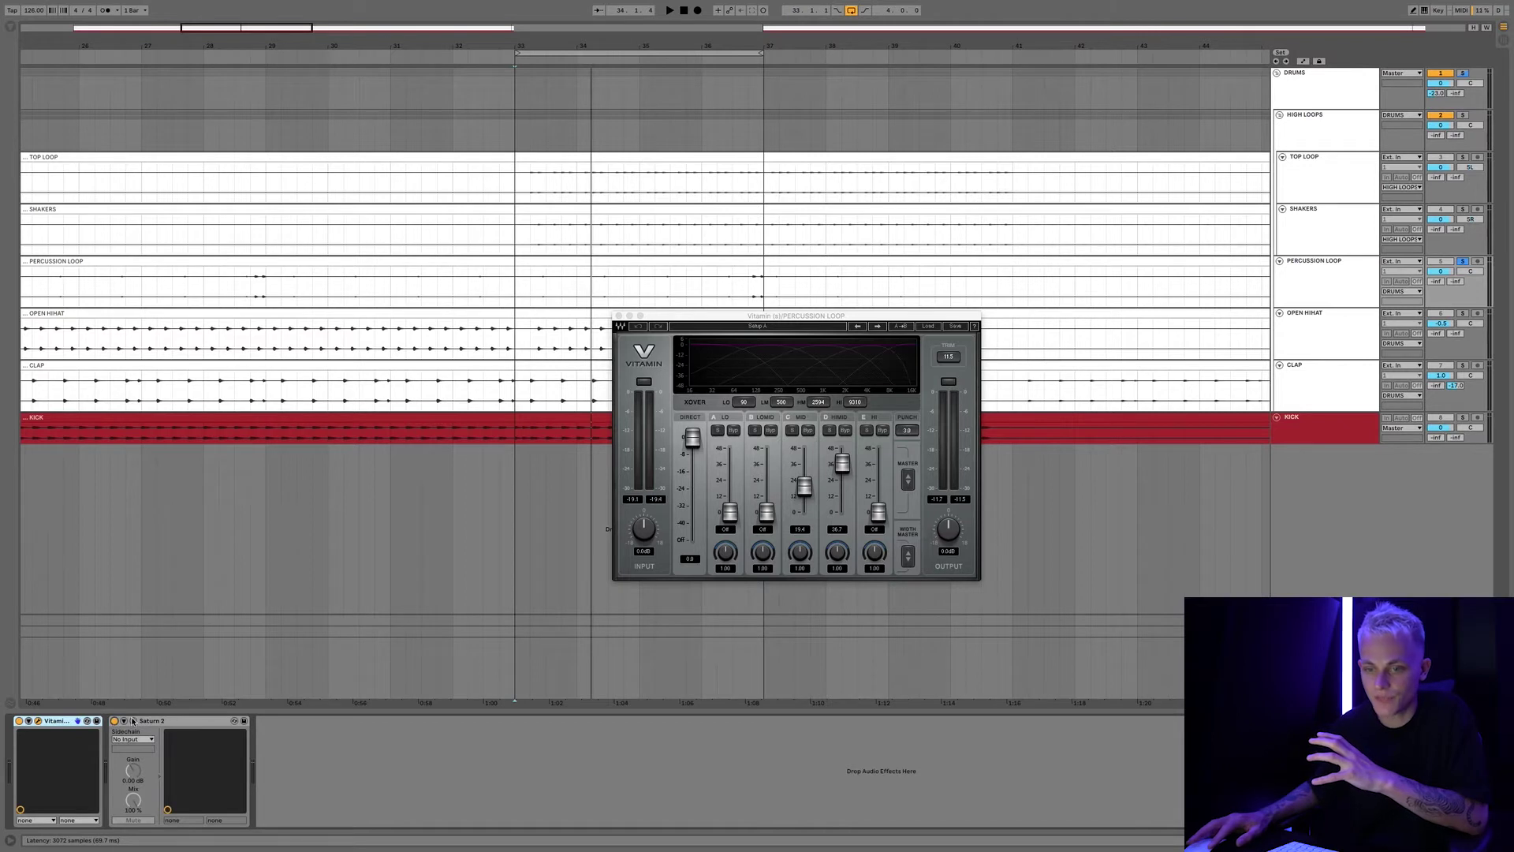
Open Saturn 2 on the percussion loop and audition its middle band in solo during playback.
left_click(133, 721)
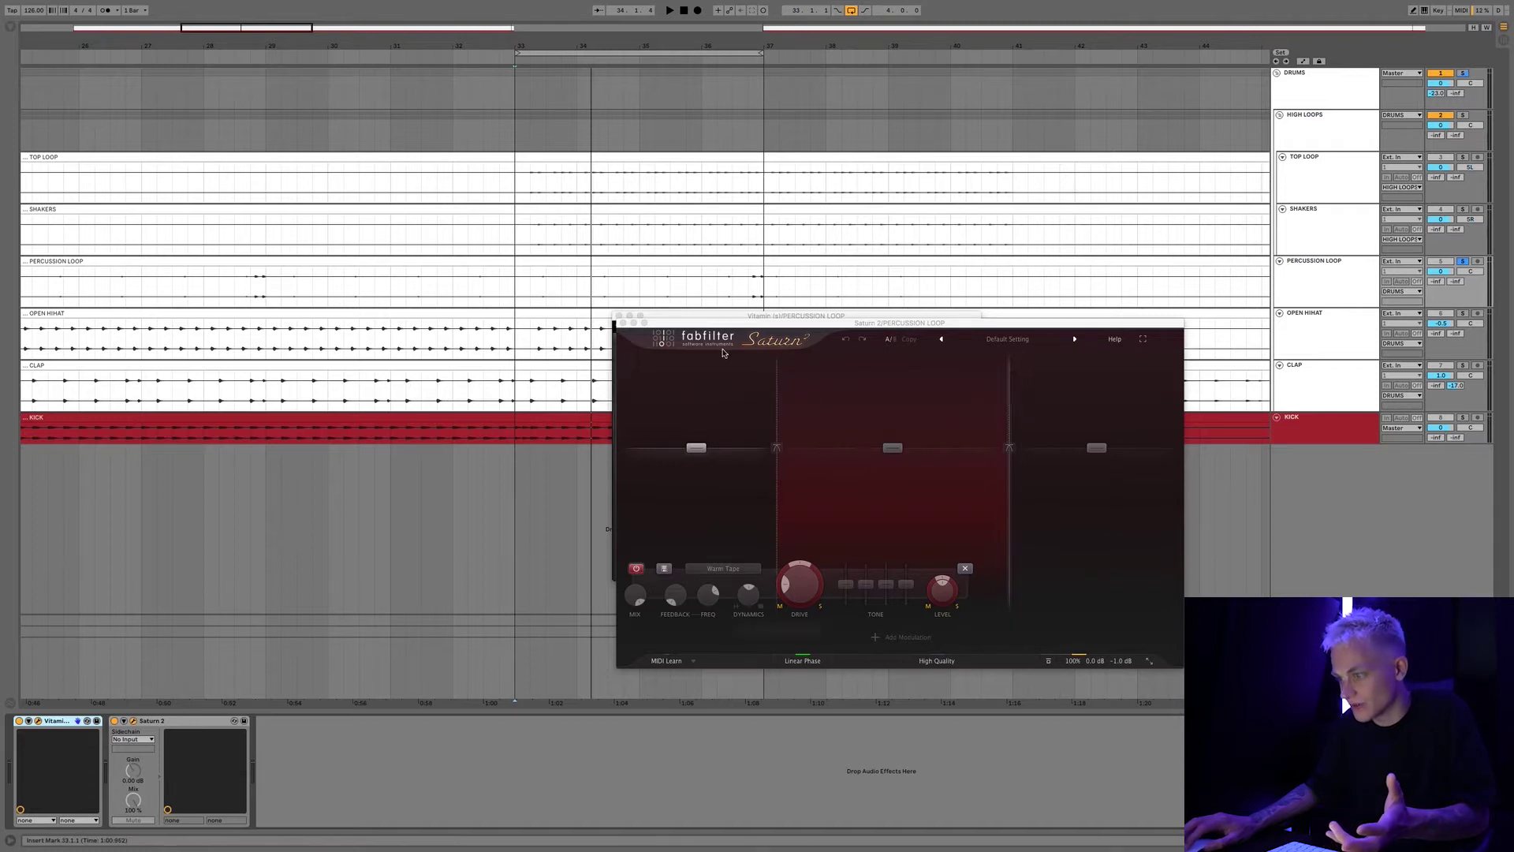
left_click(788, 360)
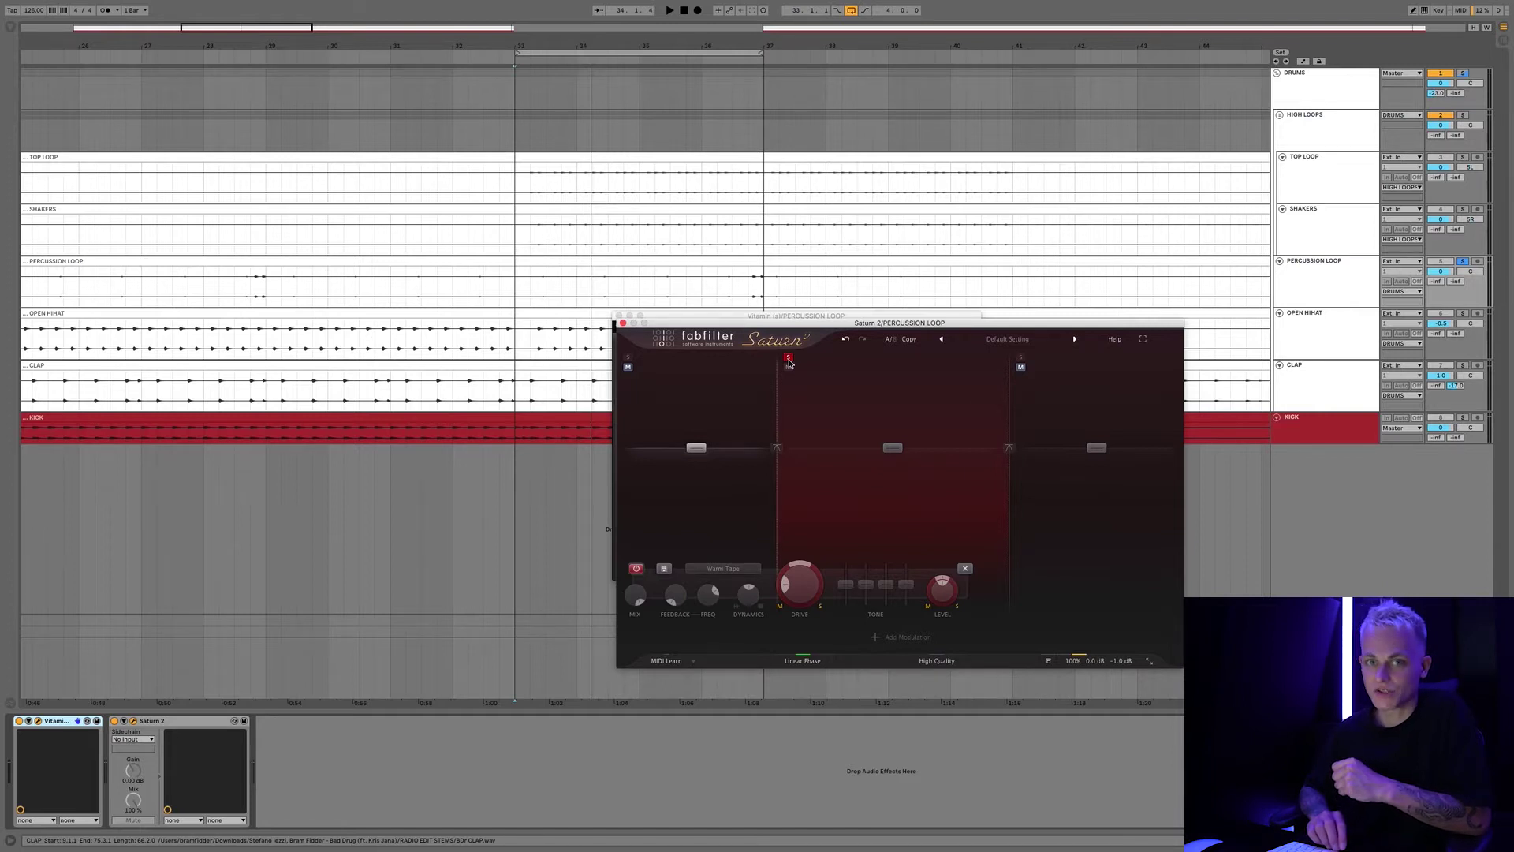
key("space")
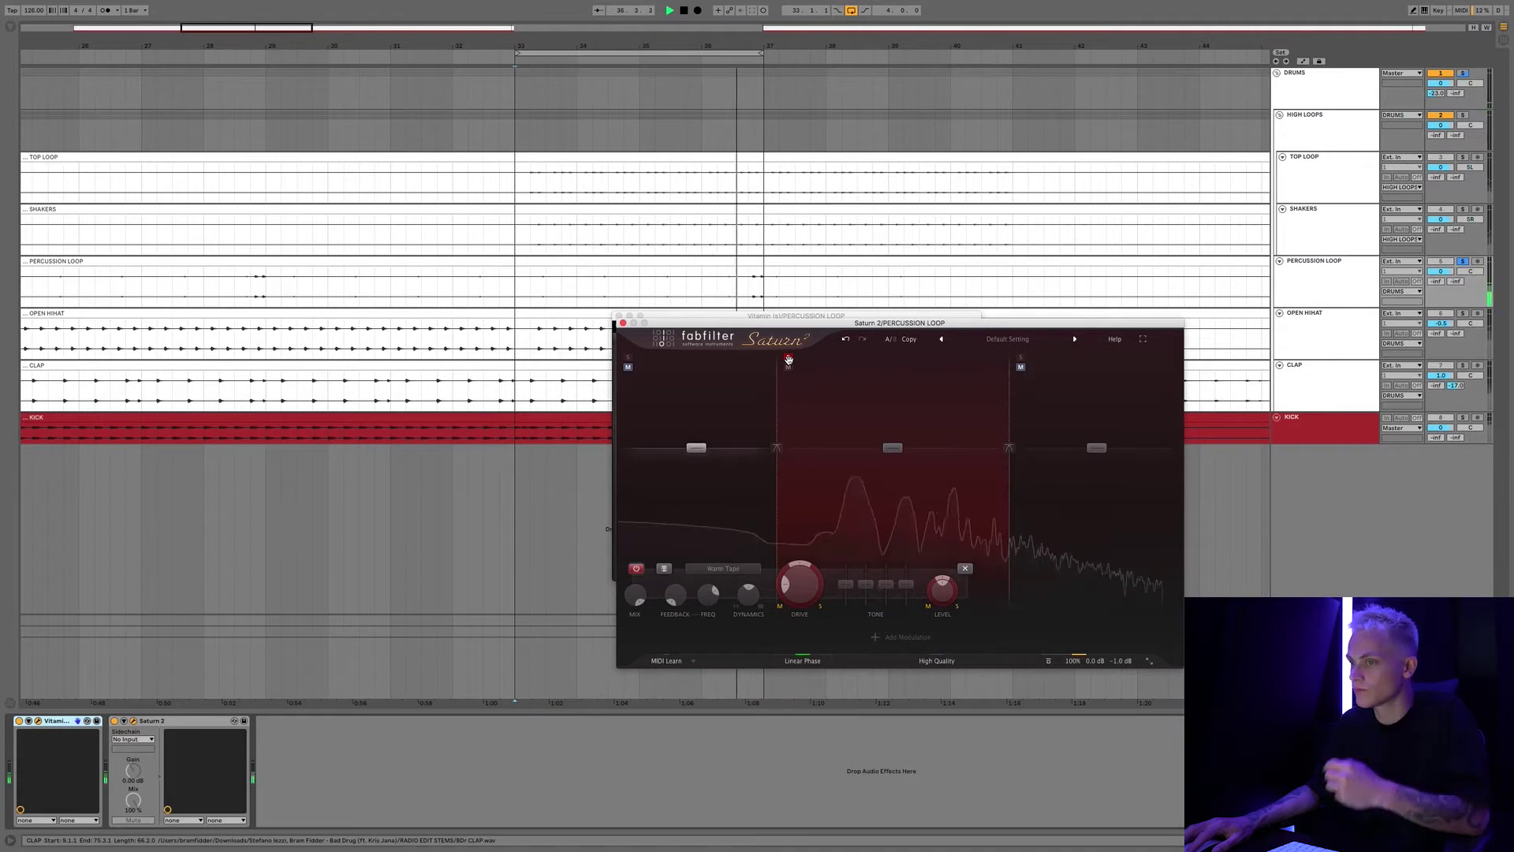
left_click(789, 360)
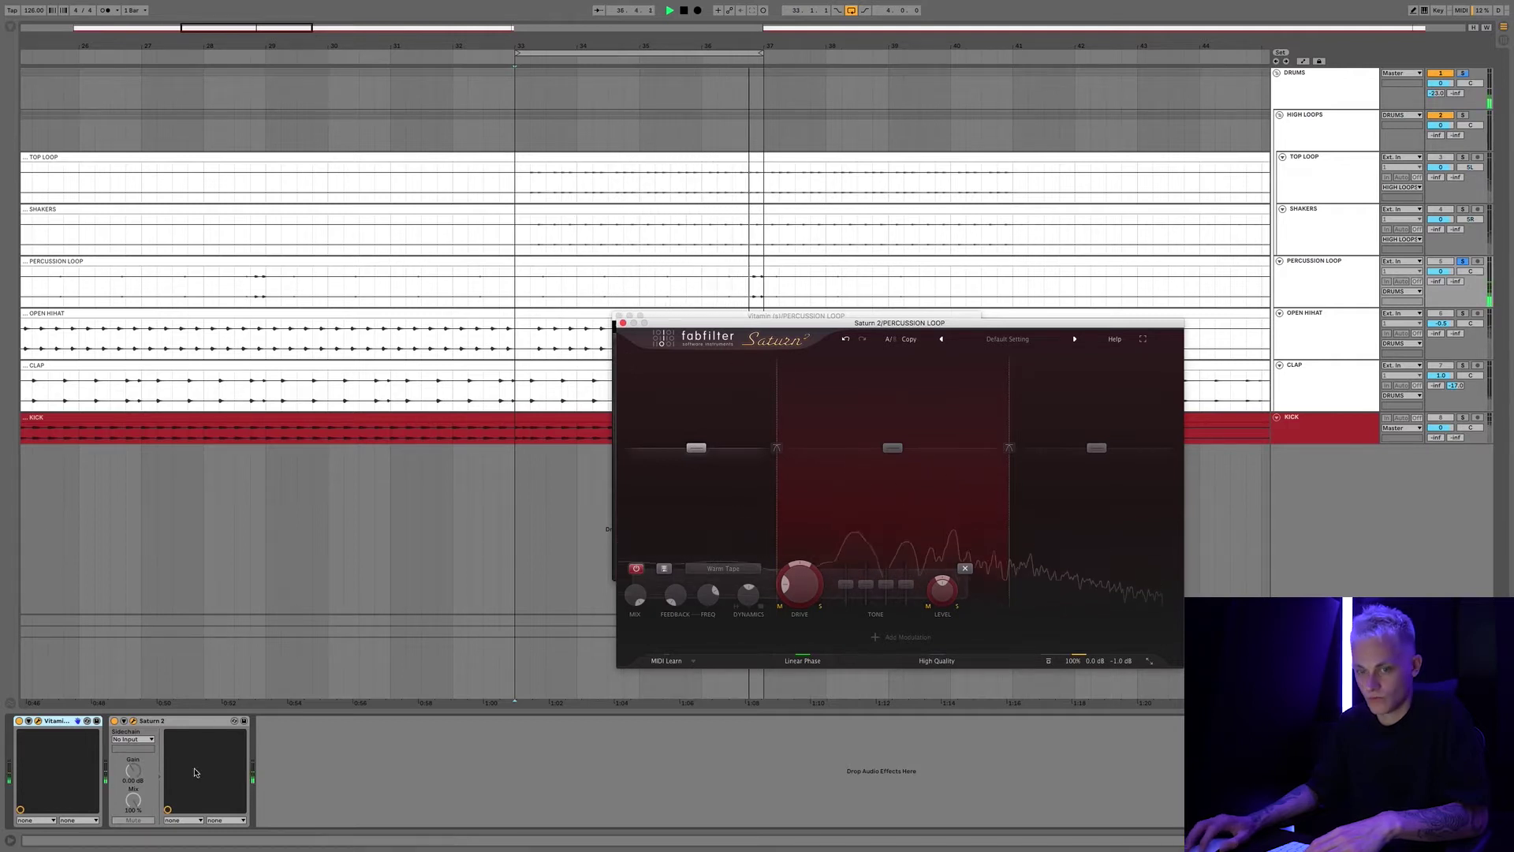
Compare the percussion loop with Vitamin off and on, and examine Saturn 2's output mix controls after stopping playback.
left_click(18, 721)
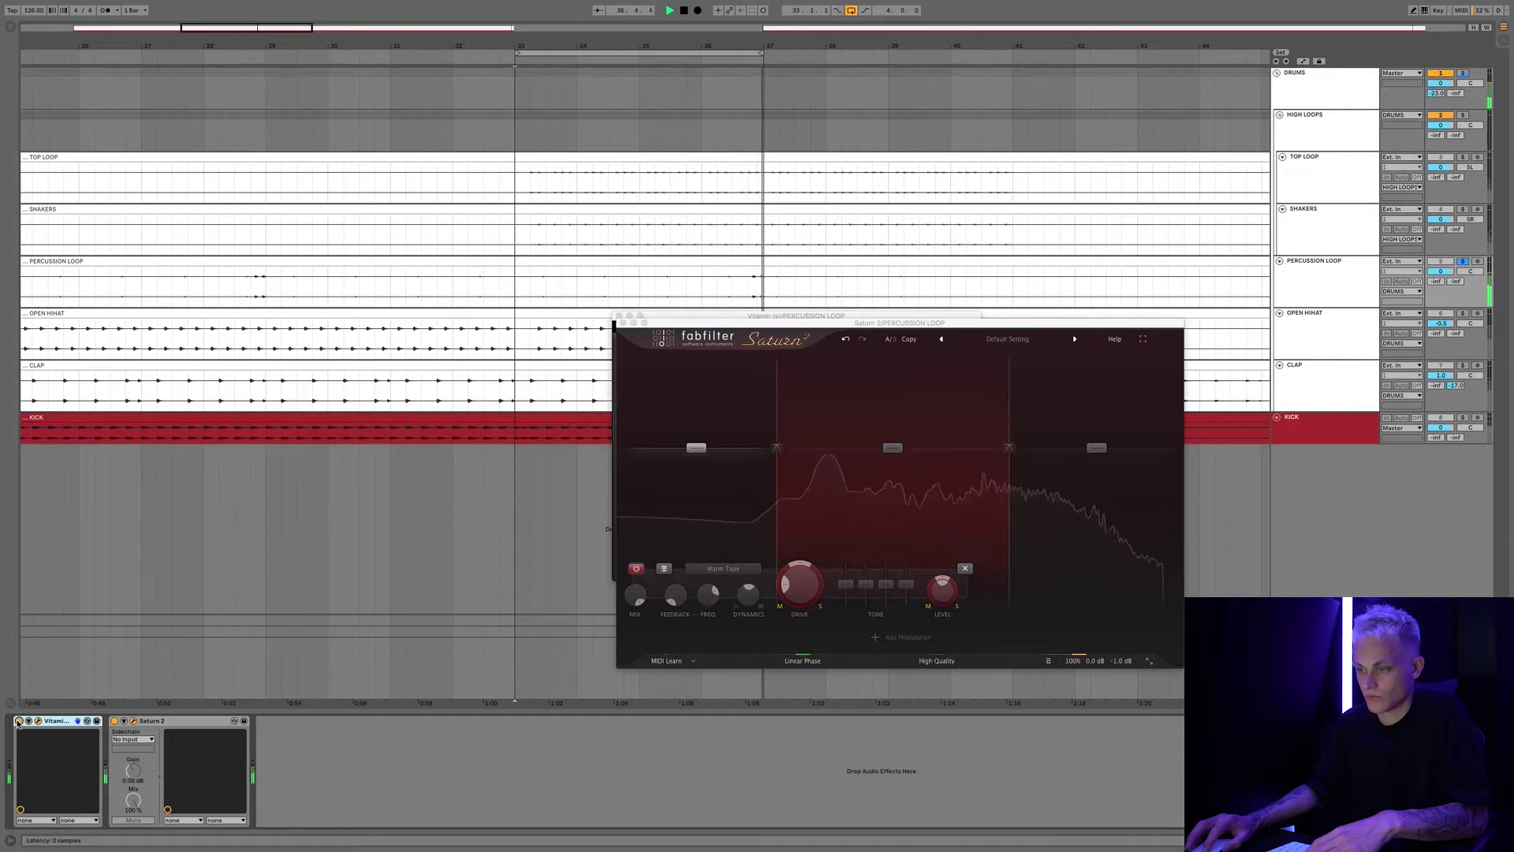
key("space")
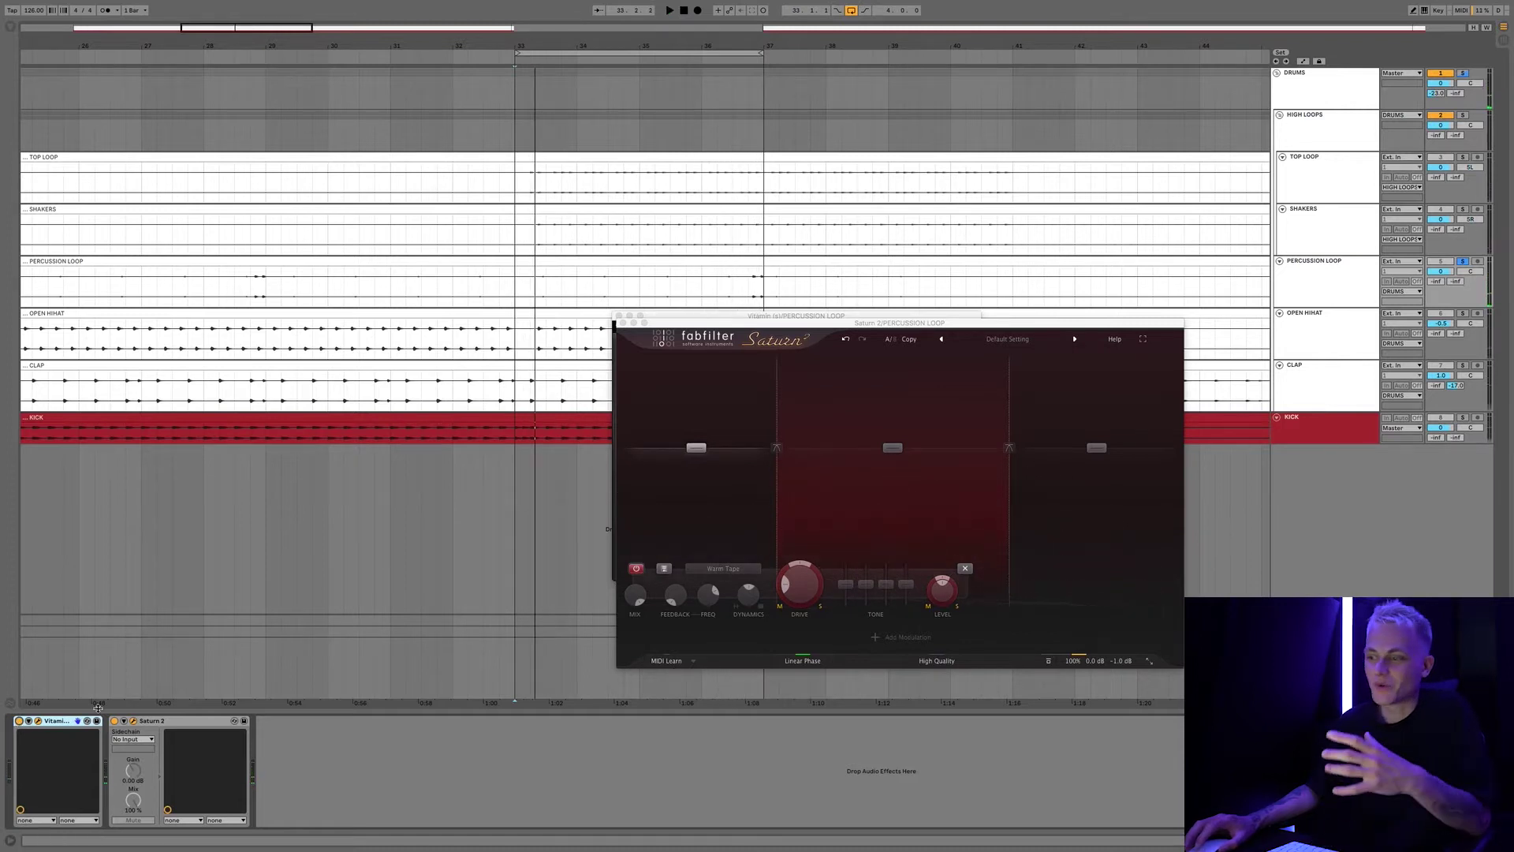
mouse_move(1085, 663)
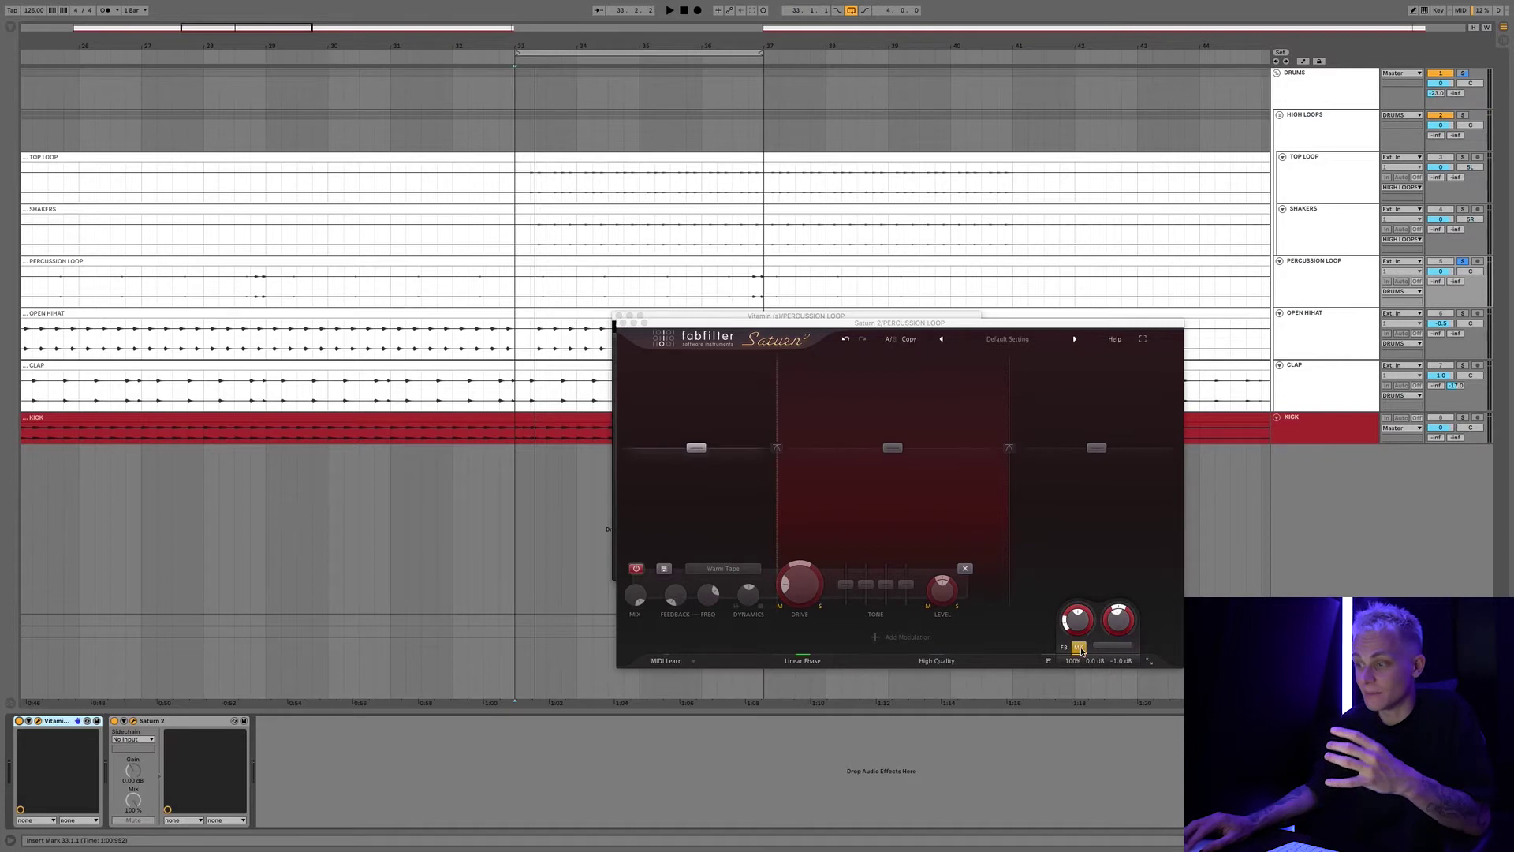
mouse_move(1065, 627)
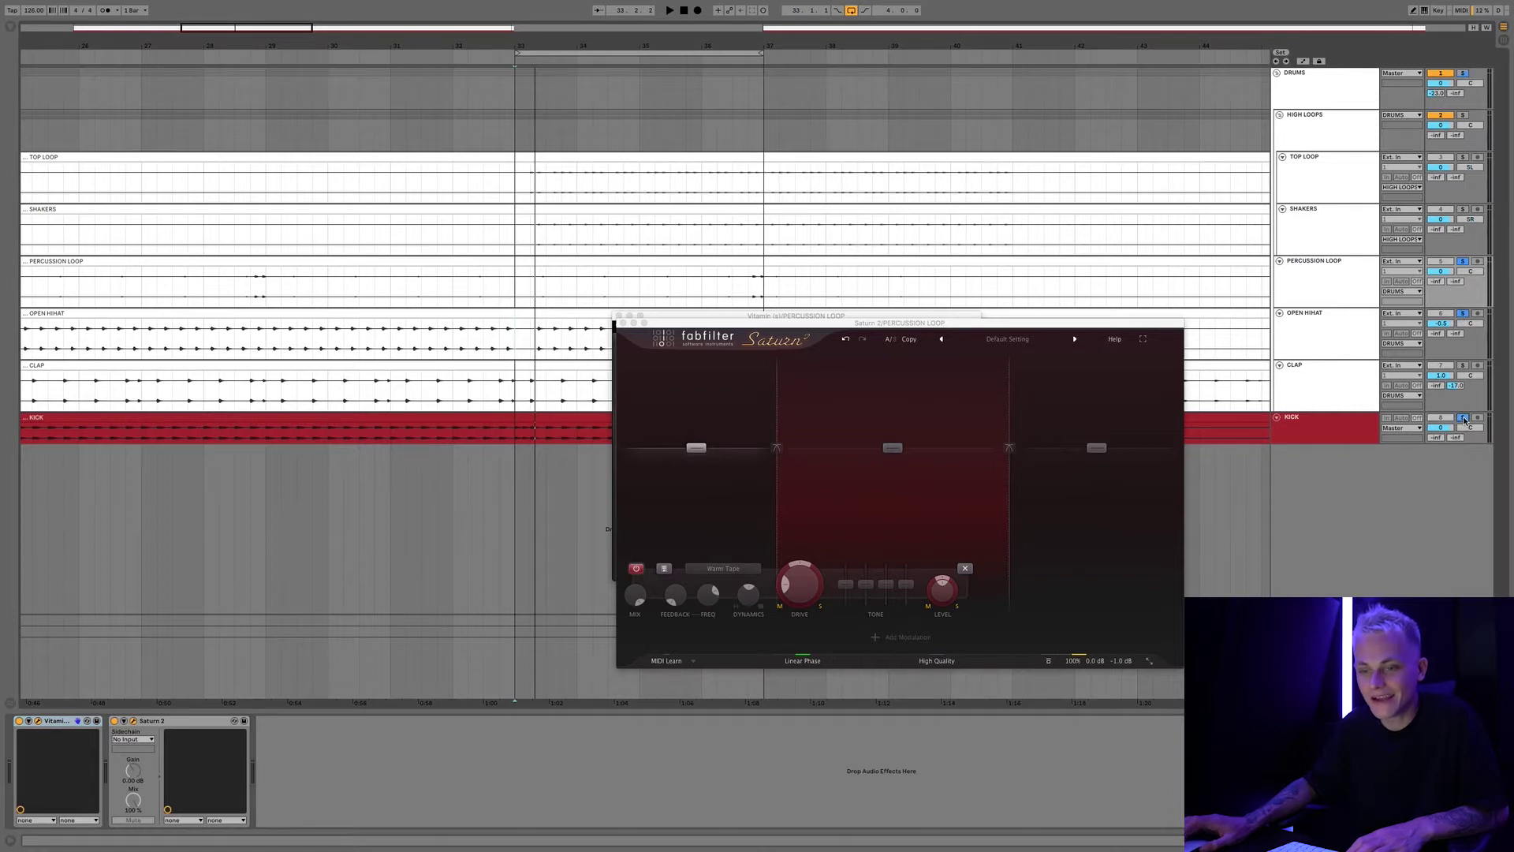
Listen to the percussion loop together with the soloed open hi-hat and kick, and inspect the drive settings of Saturn 2's middle band.
key("space")
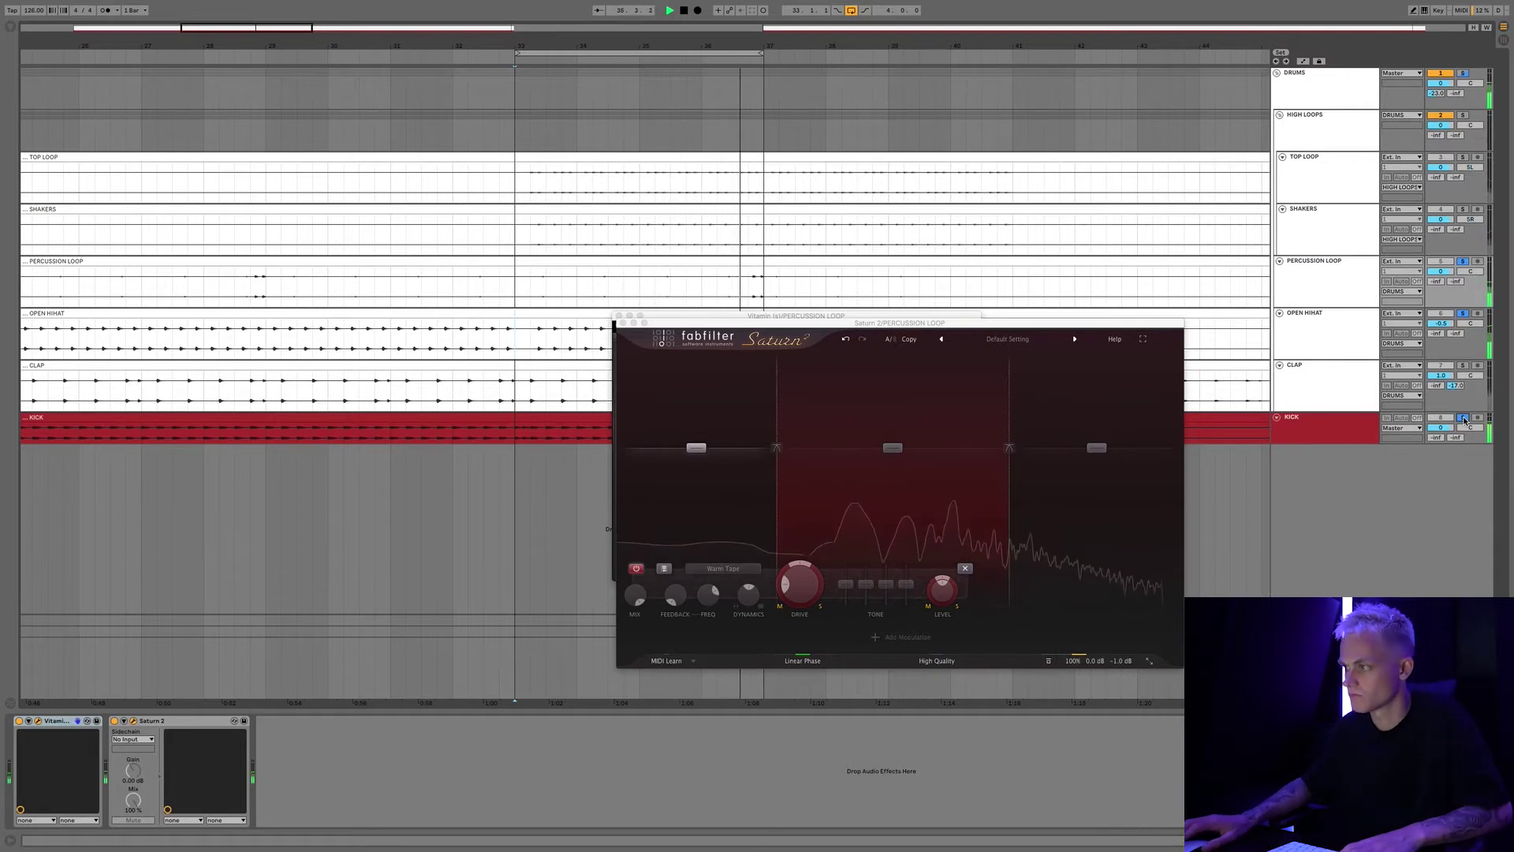
key("space")
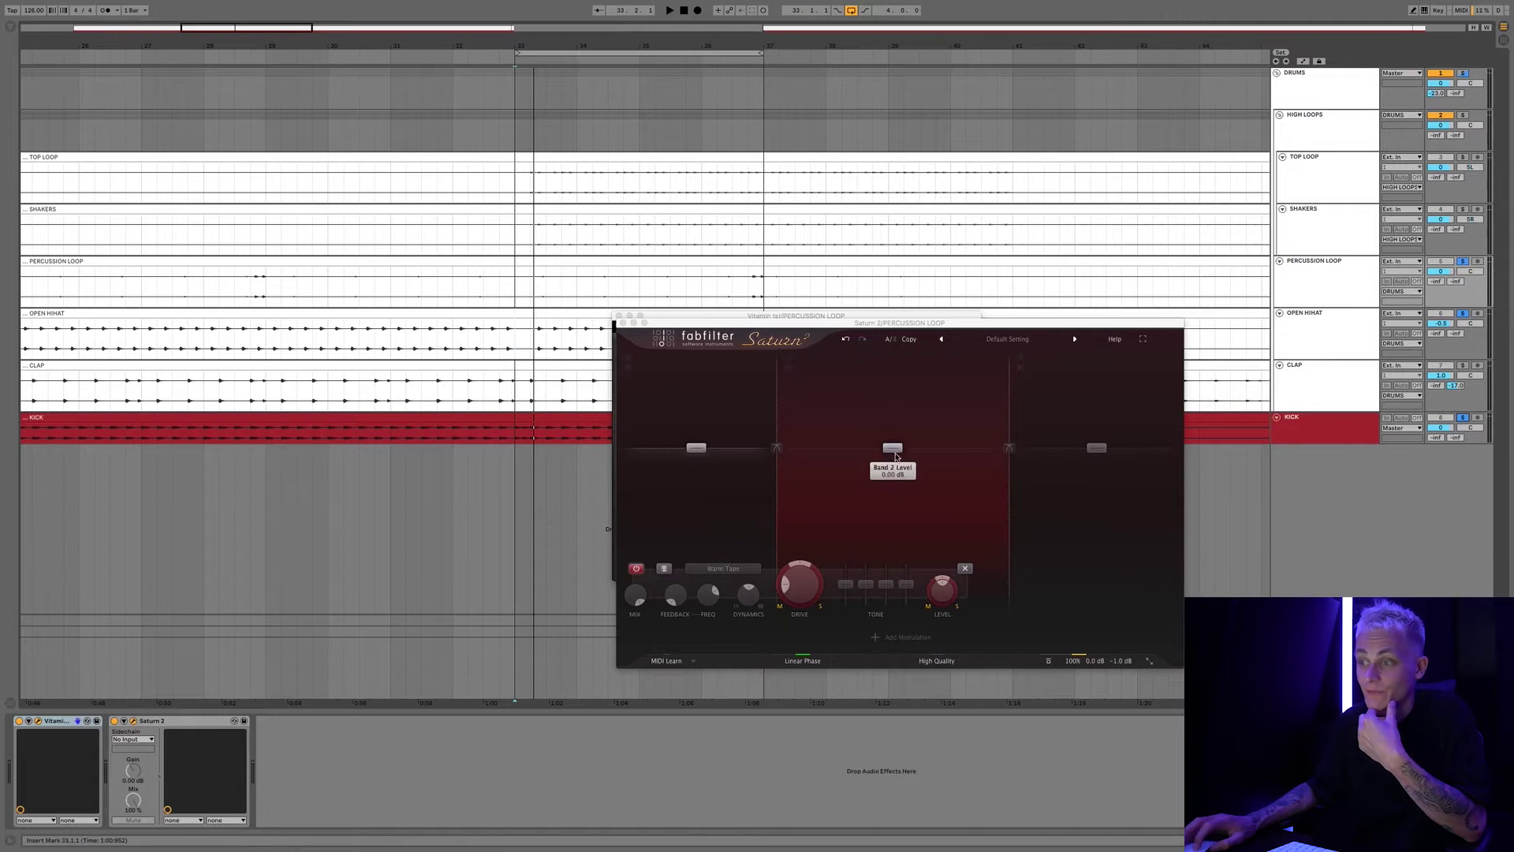
left_click(894, 449)
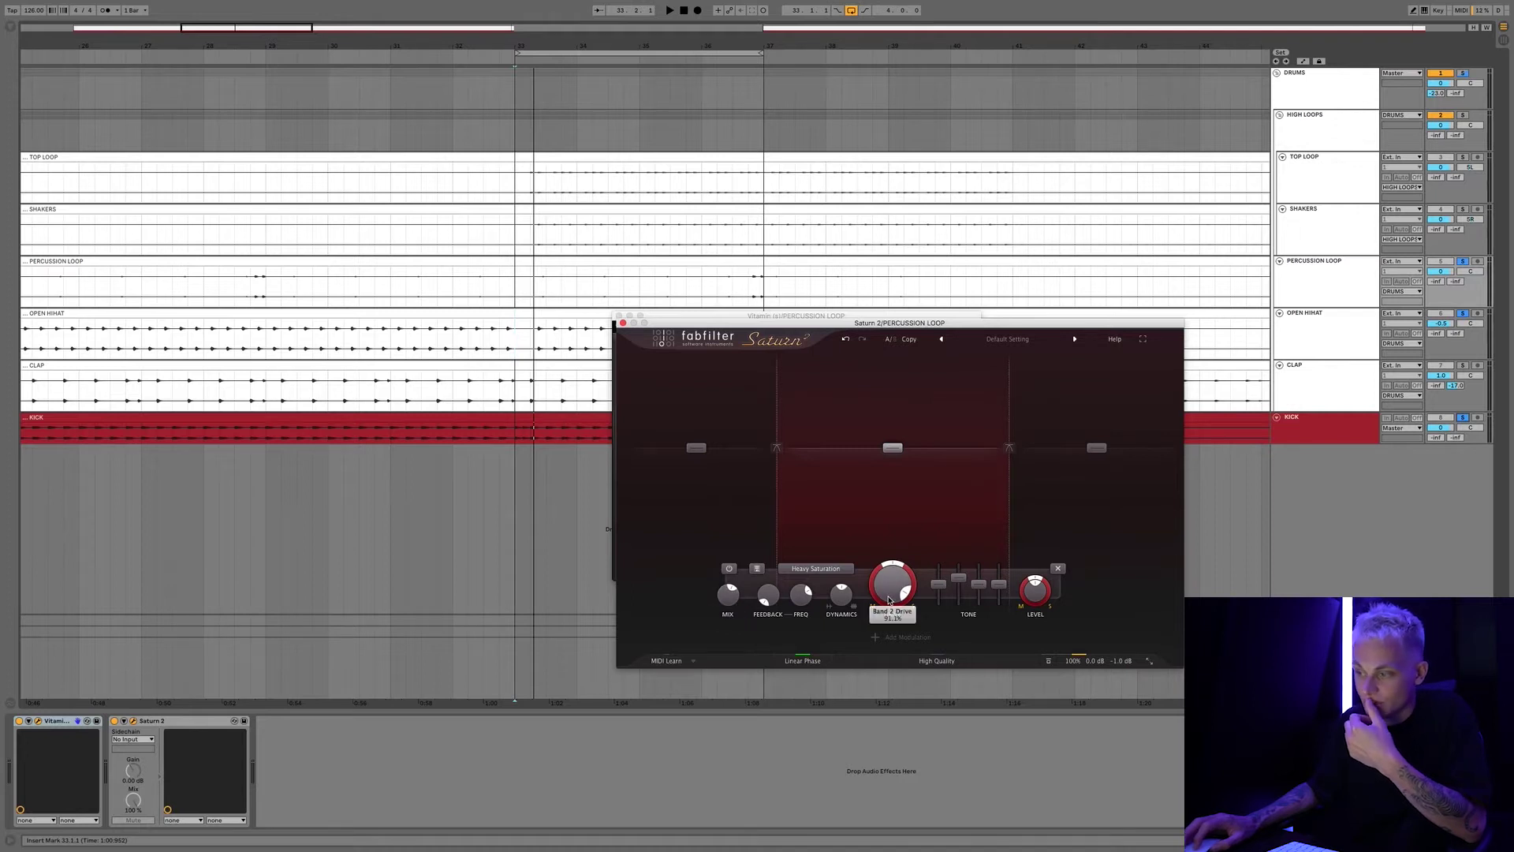
mouse_move(889, 600)
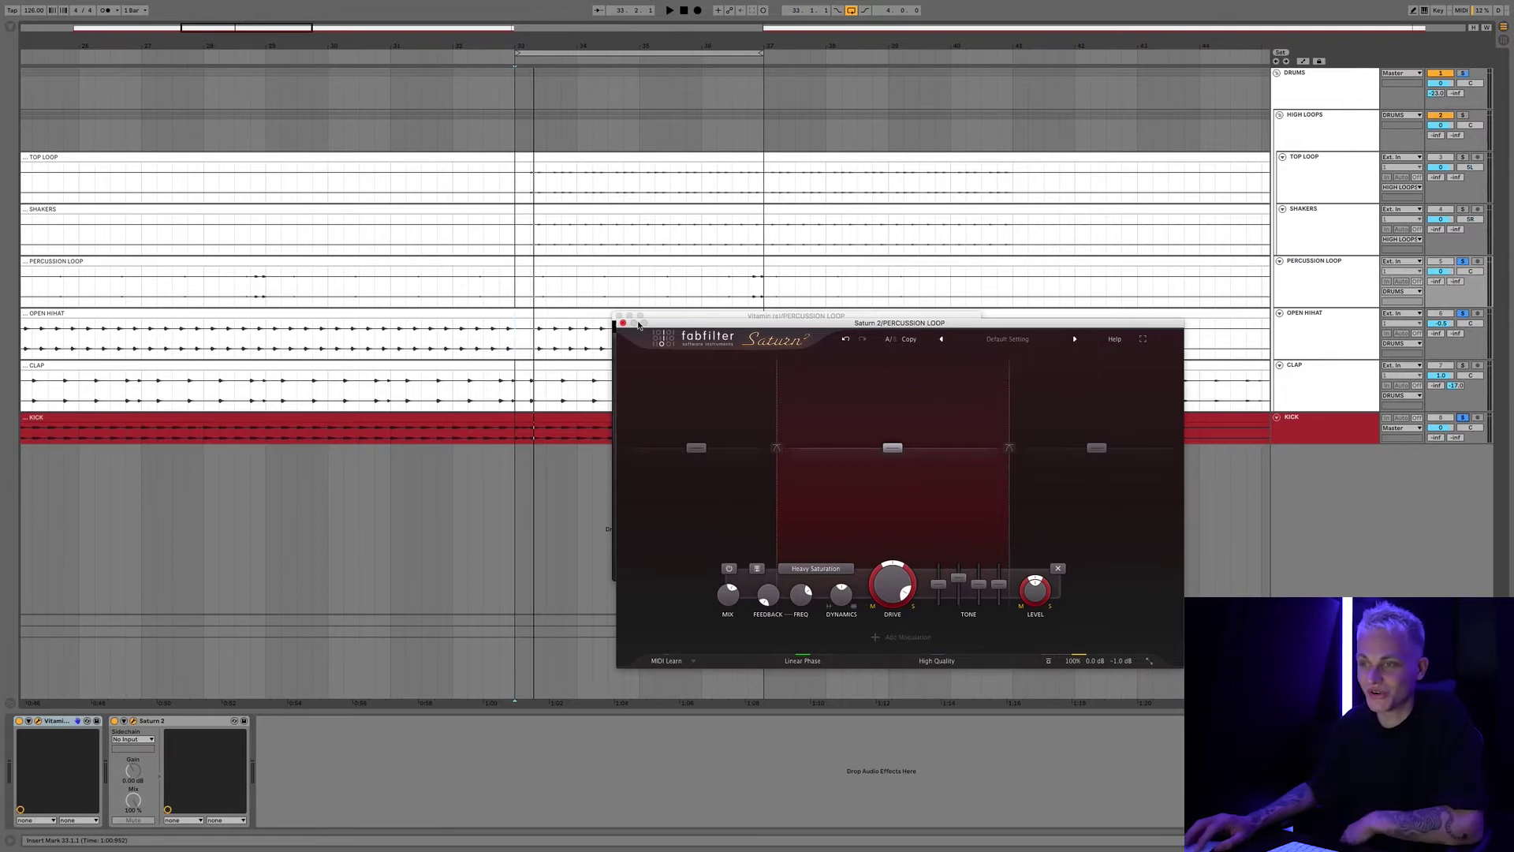
Add the CLAP track to the soloed drum tracks and play the loop.
left_click(1442, 359)
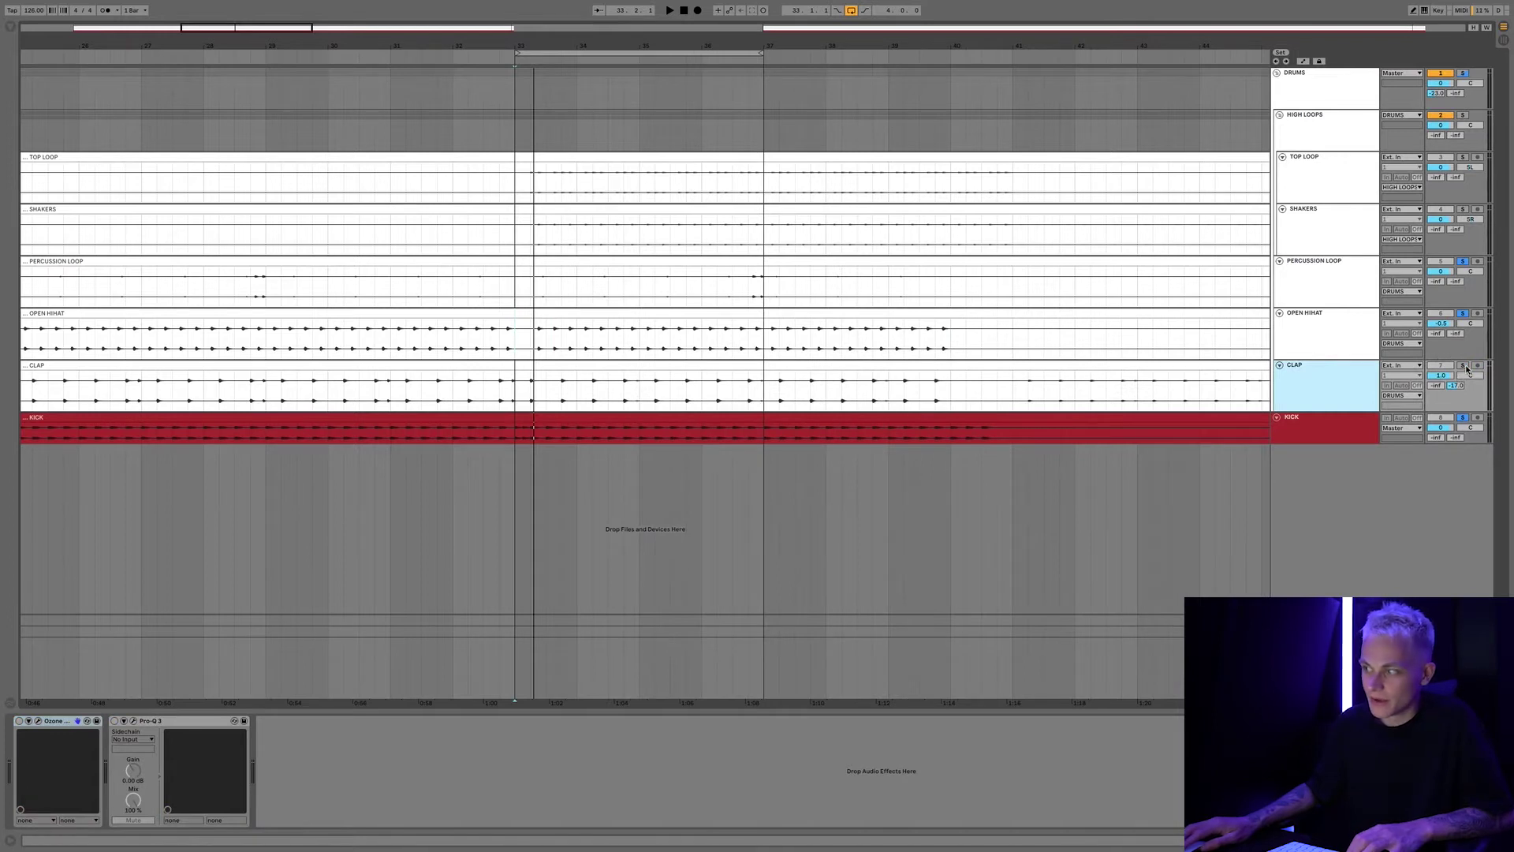
left_click(1464, 367)
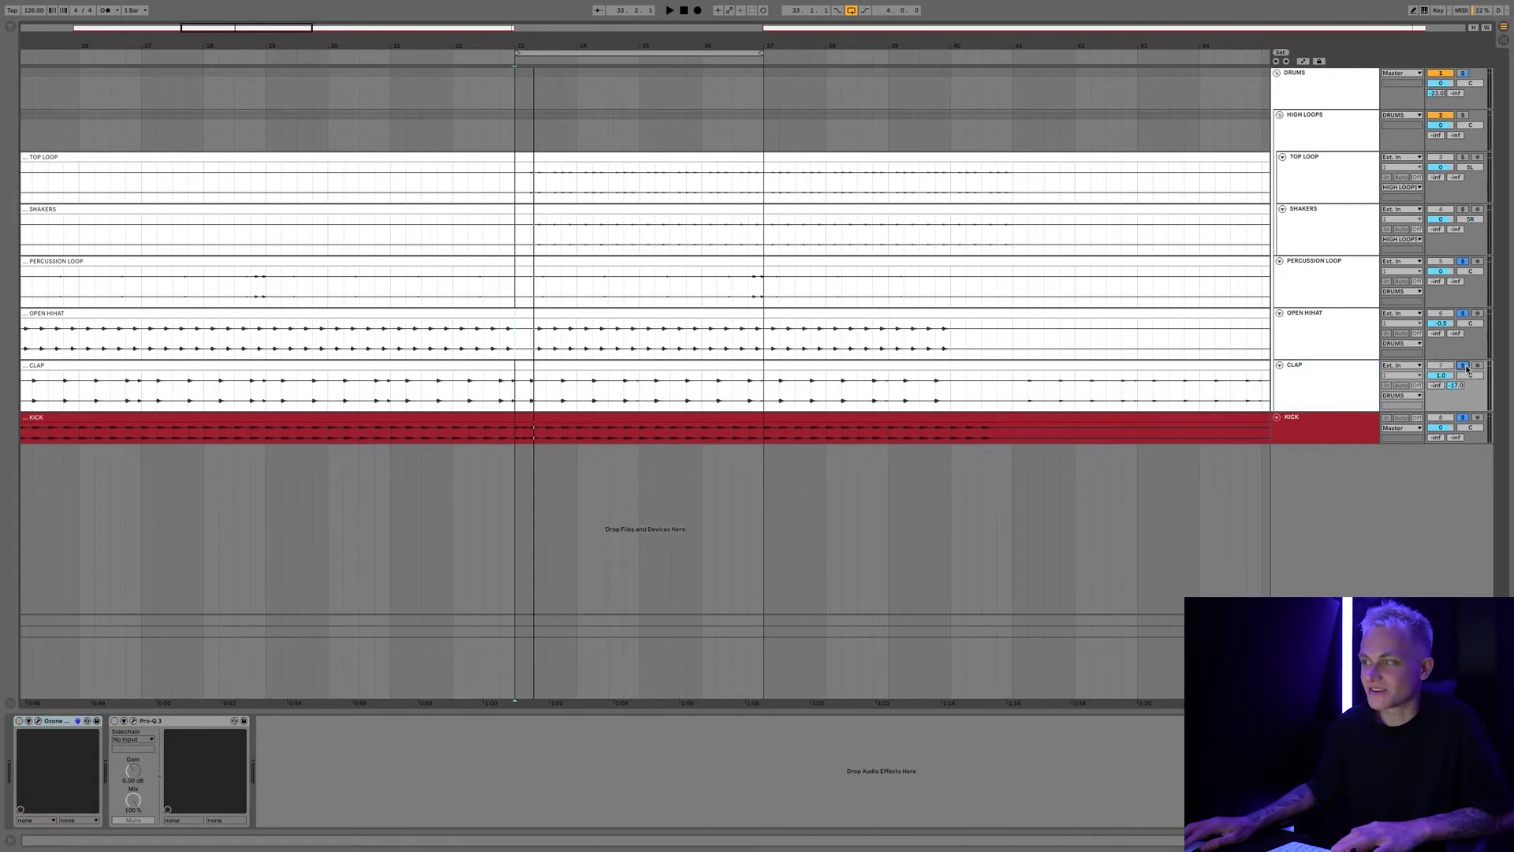
key("space")
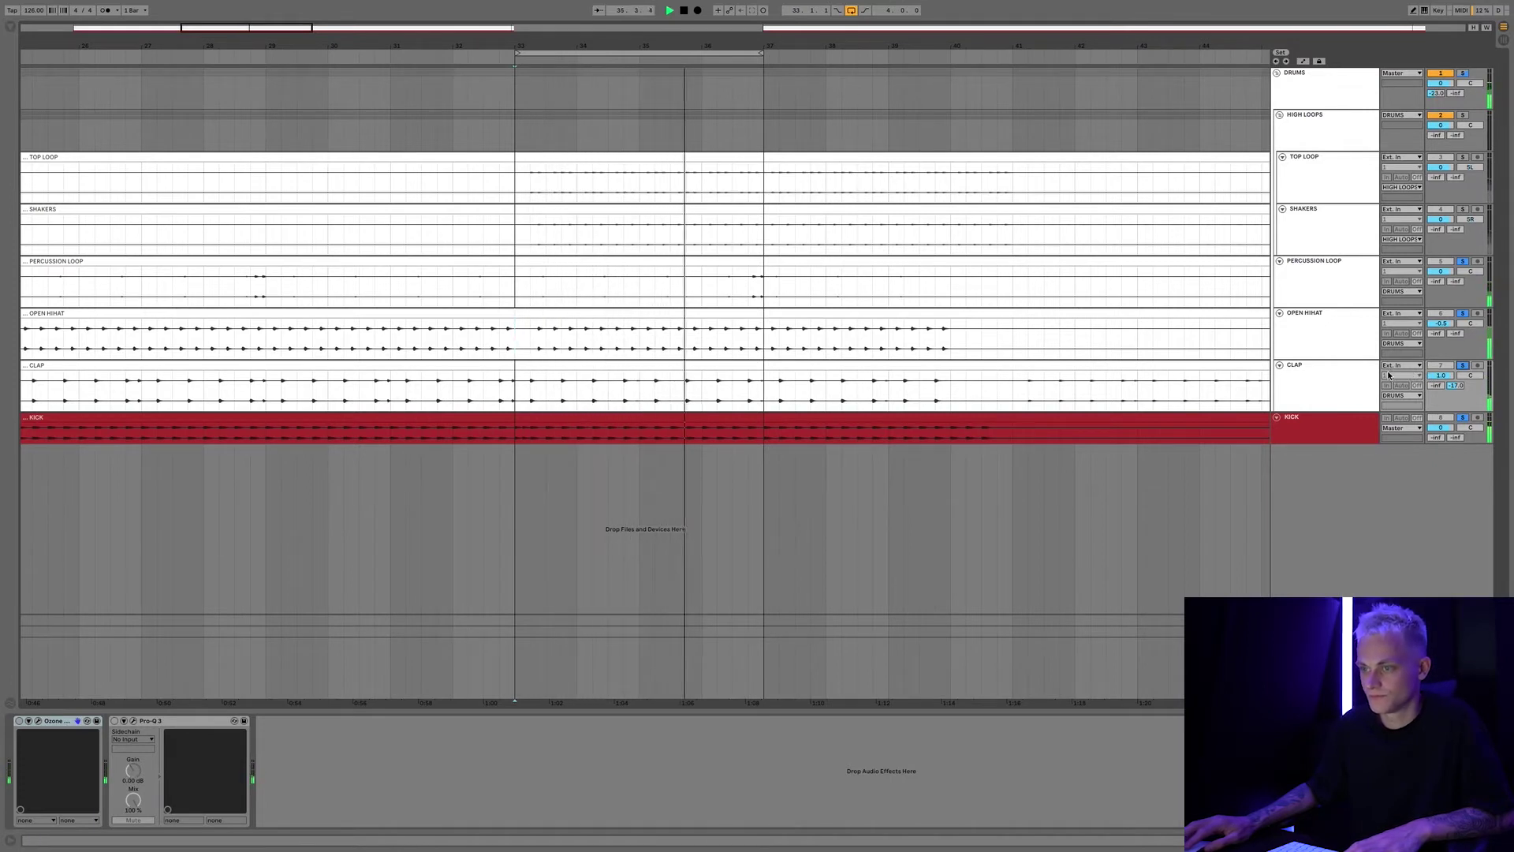
Enable Ozone Imager and Pro-Q 3 on the CLAP track and open both plug-in editors.
left_click(194, 720)
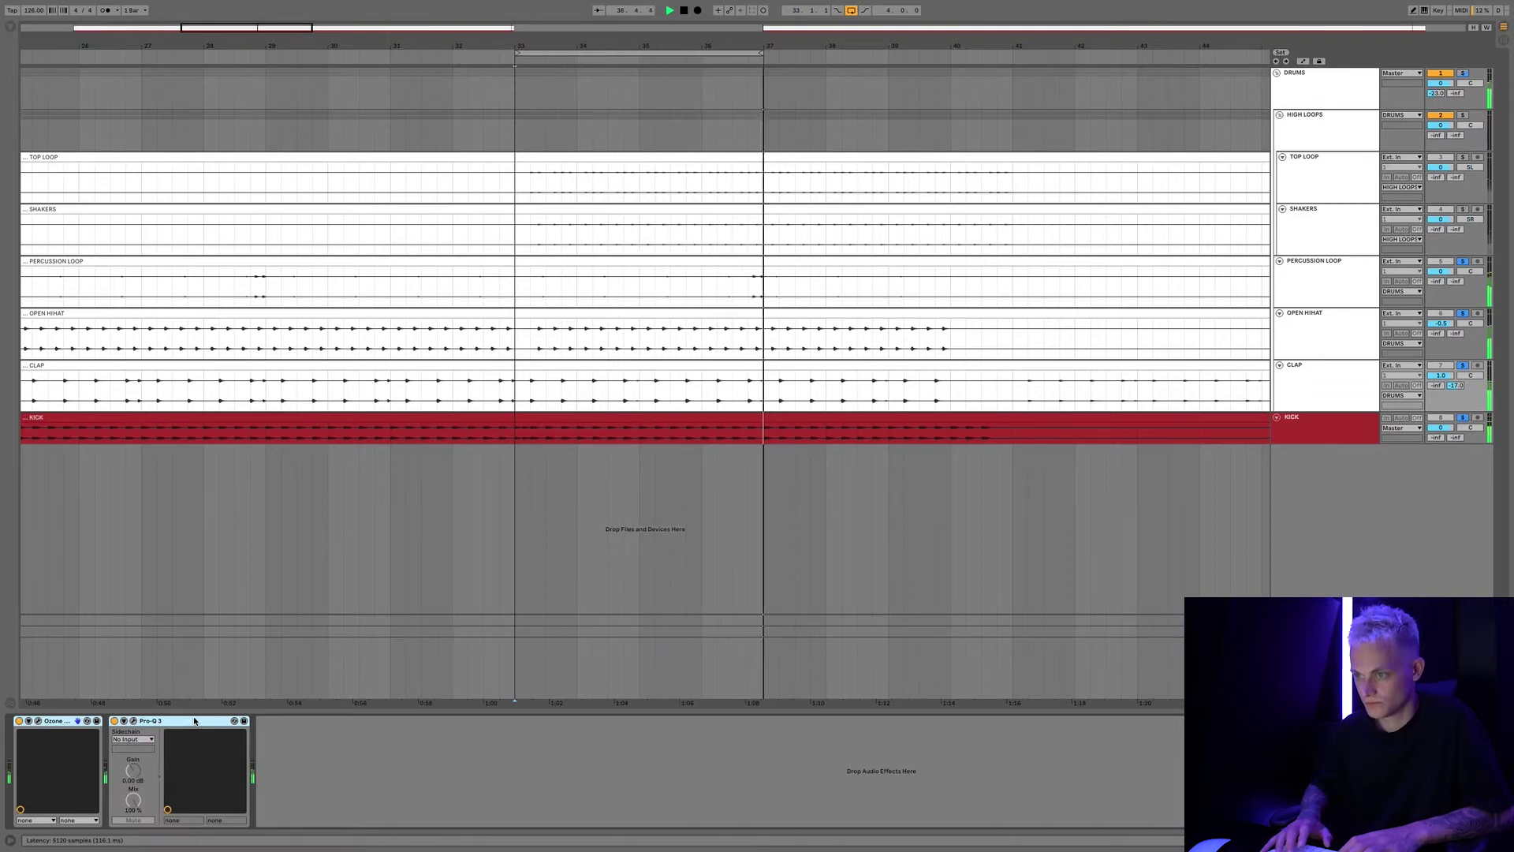
left_click(41, 723)
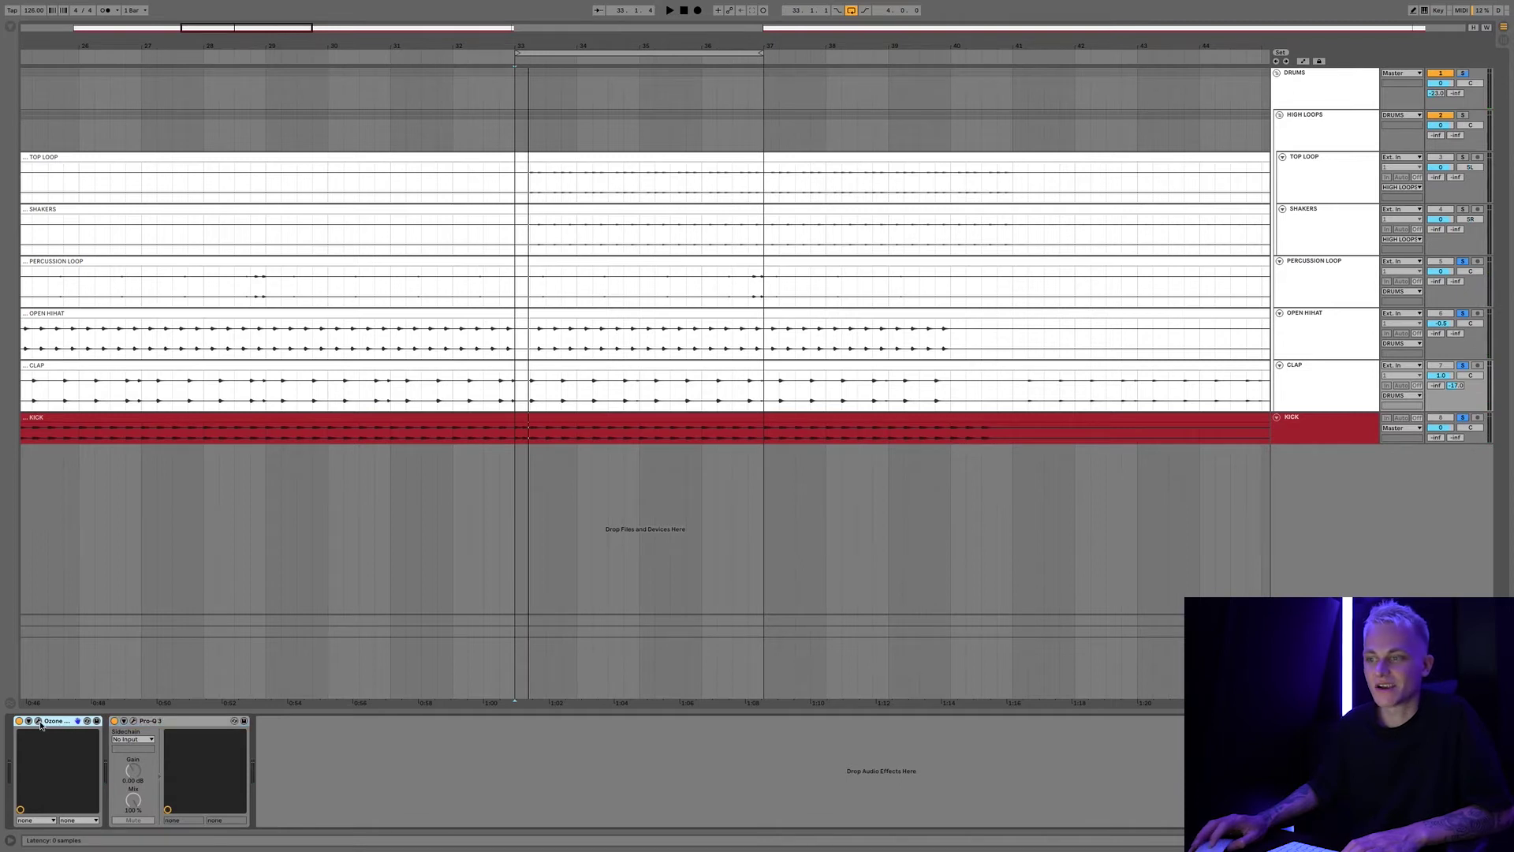
left_click(39, 721)
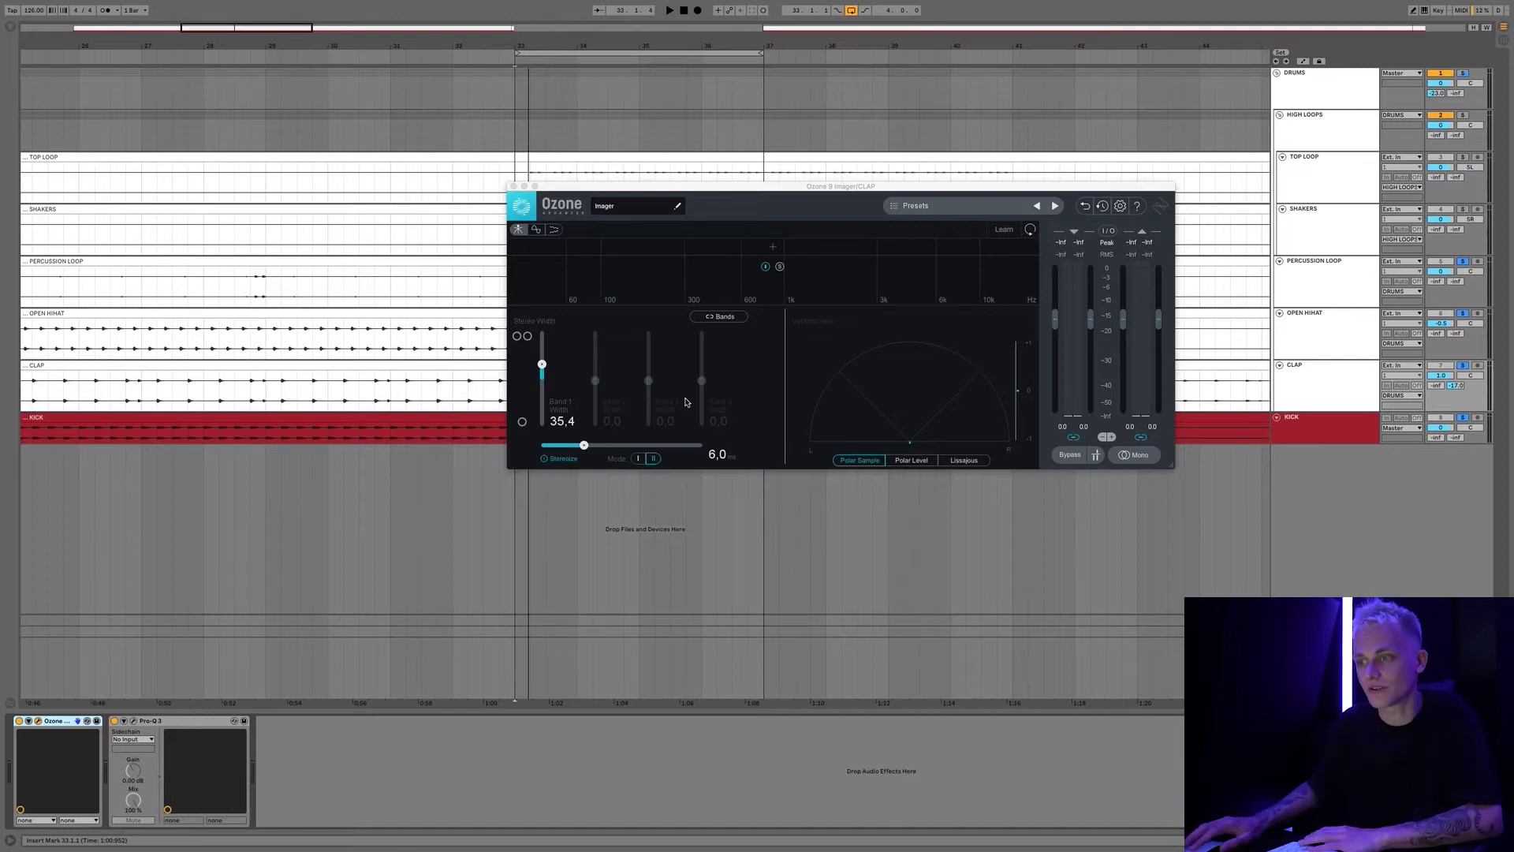
left_click(134, 721)
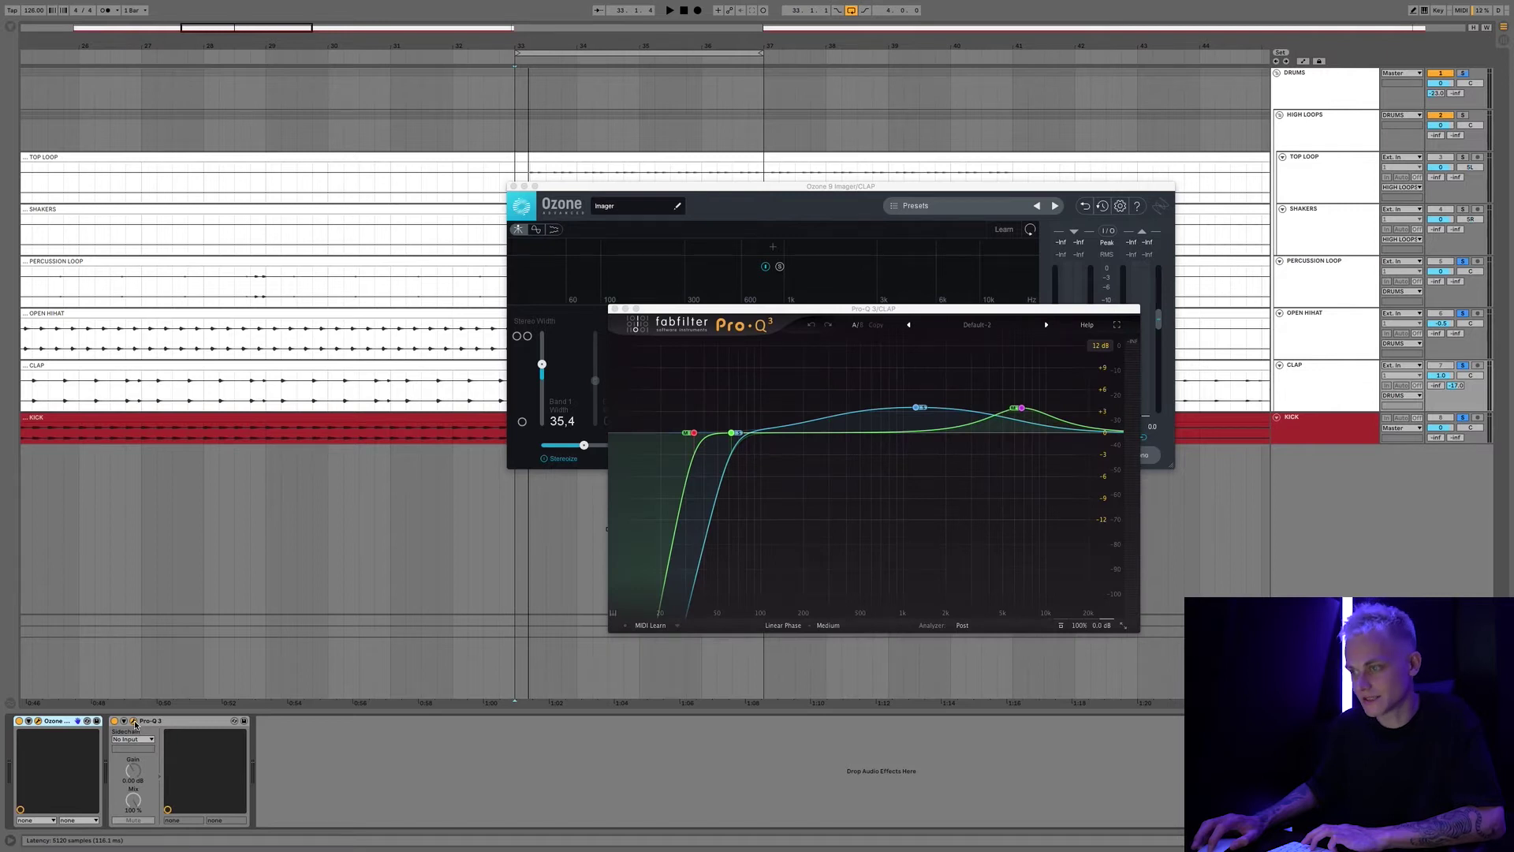
Play the soloed drums and compare the CLAP track with its Pro-Q 3 bypassed and active.
left_click(1325, 399)
key("space")
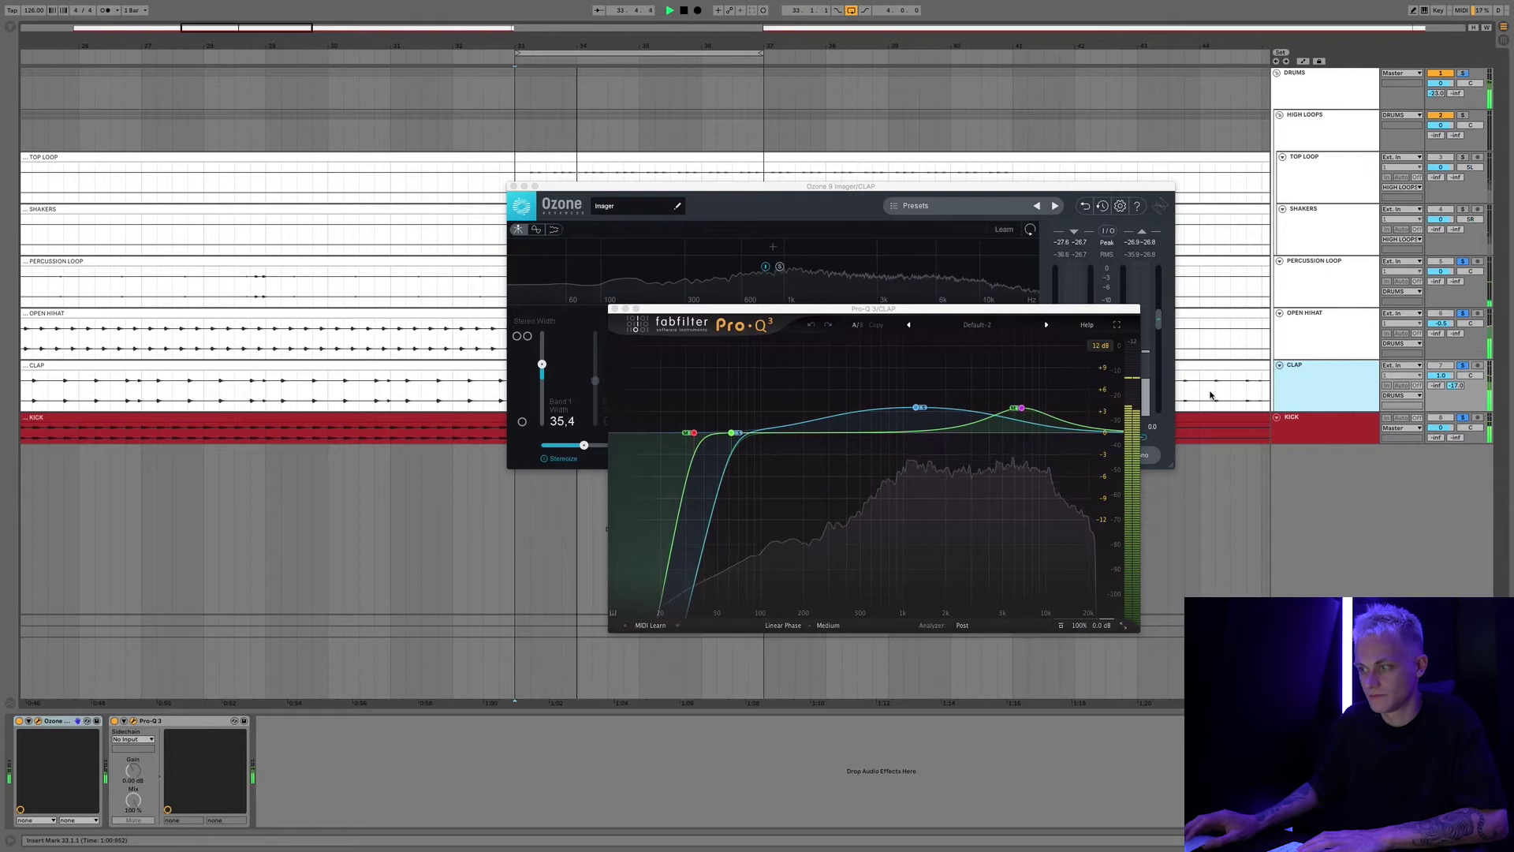
left_click(1064, 629)
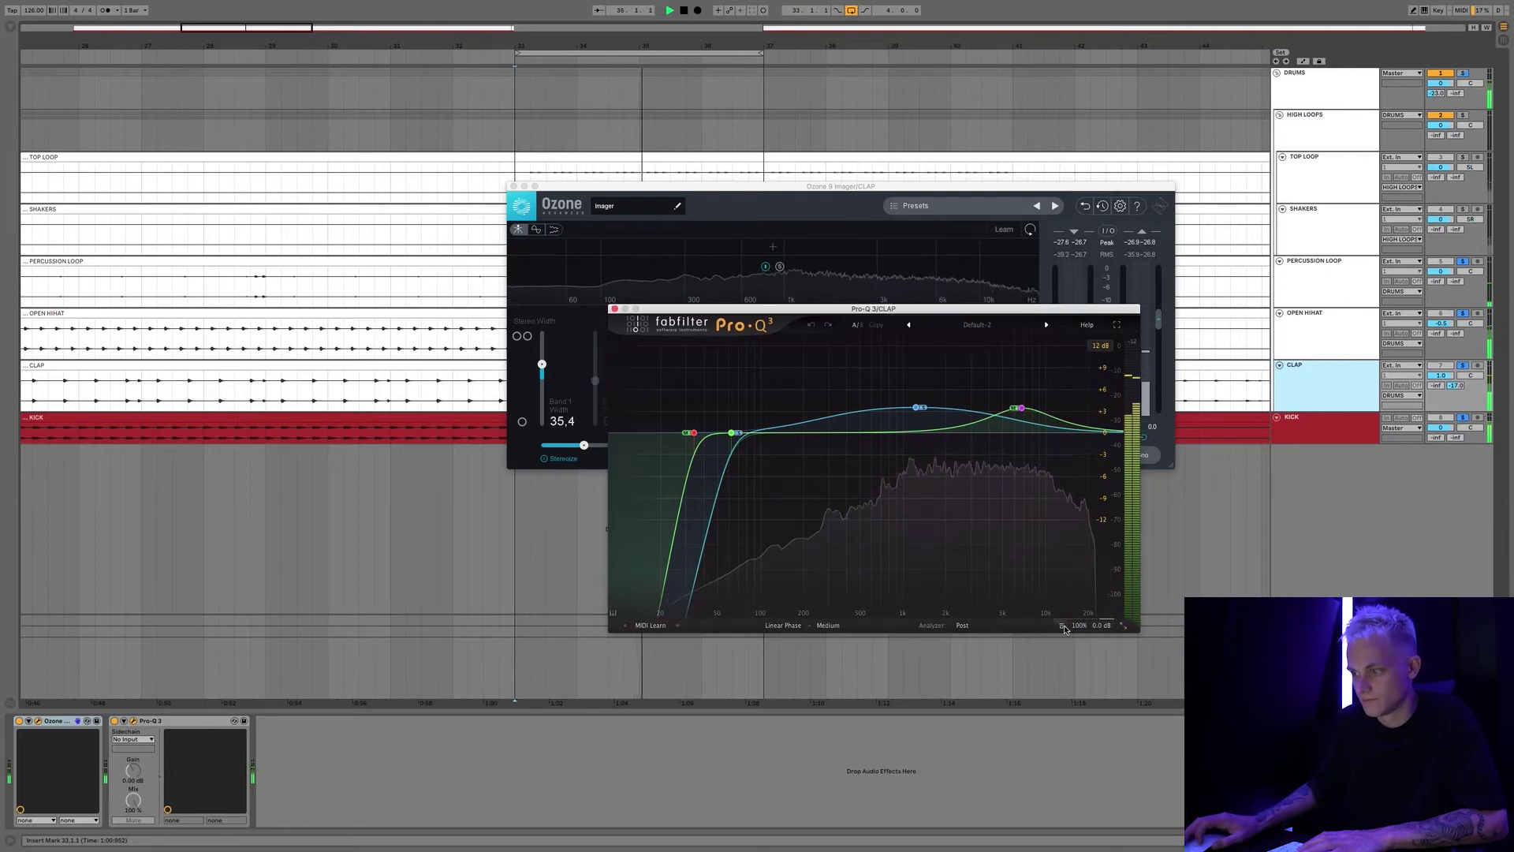
left_click(1064, 628)
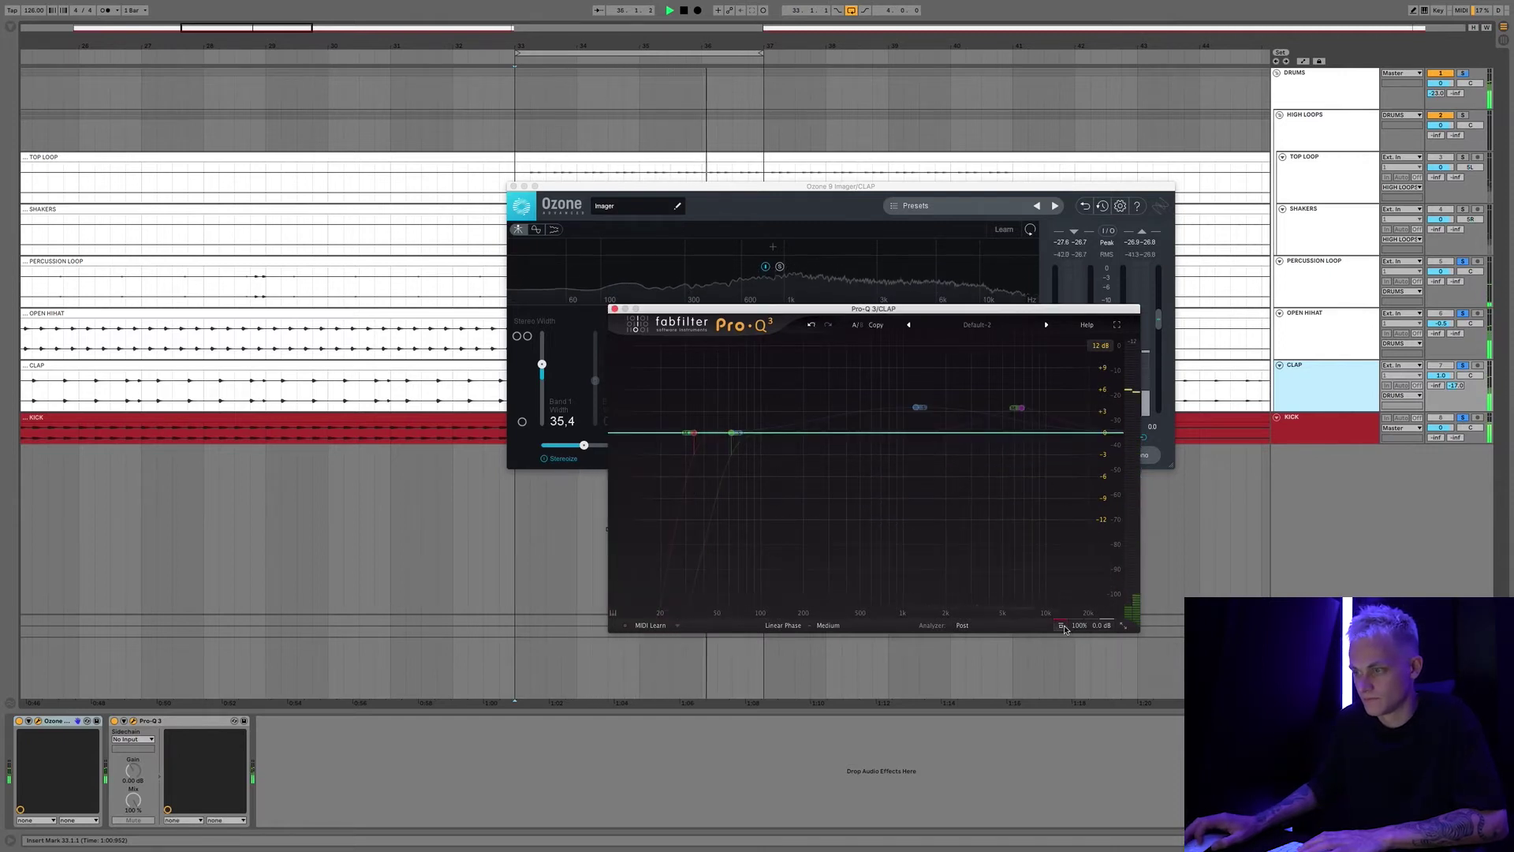
left_click(1064, 629)
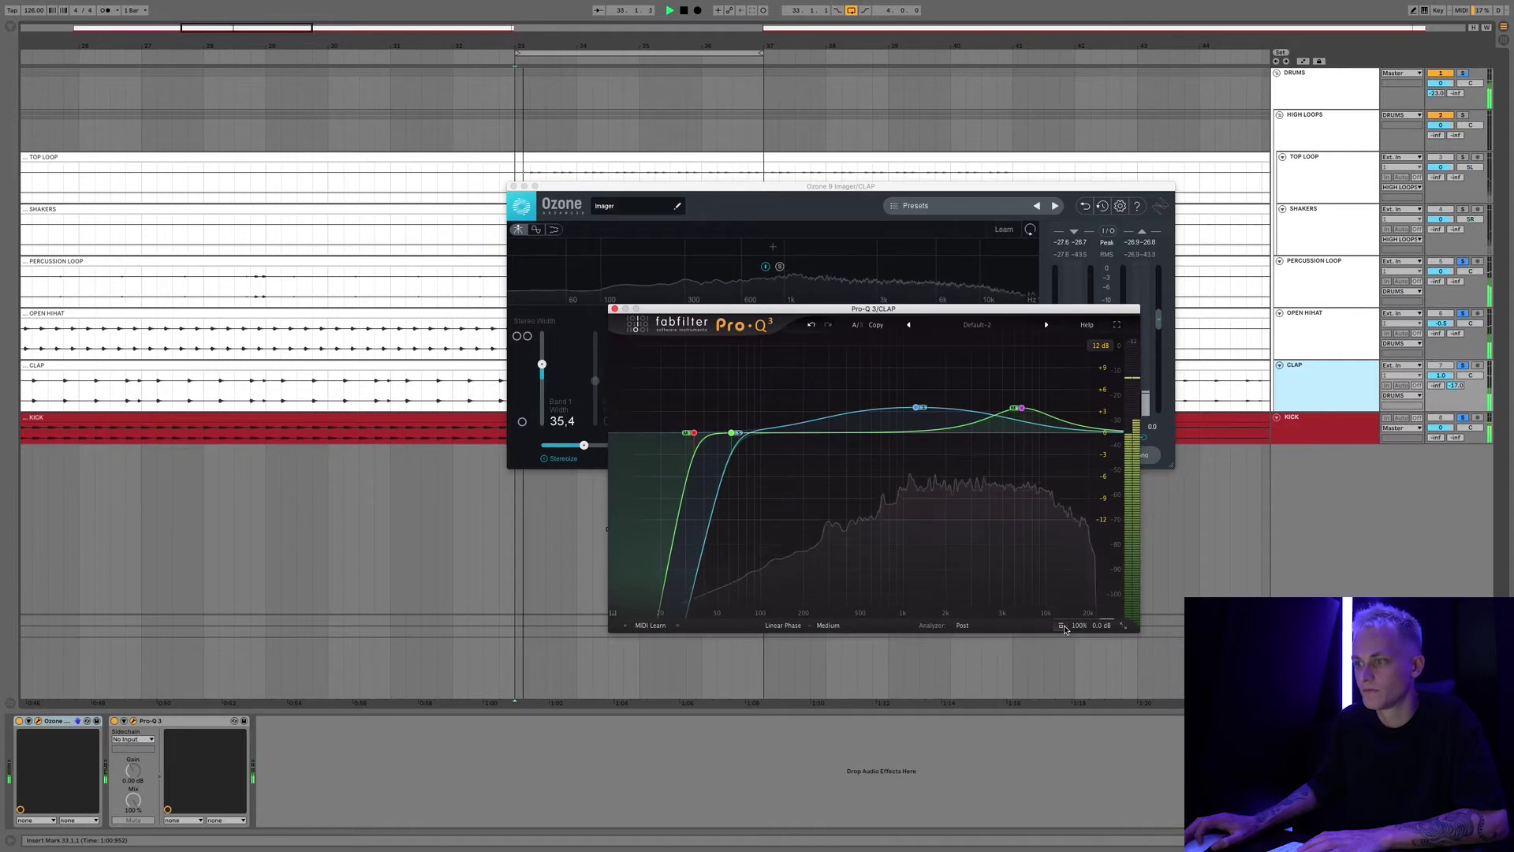
key("space")
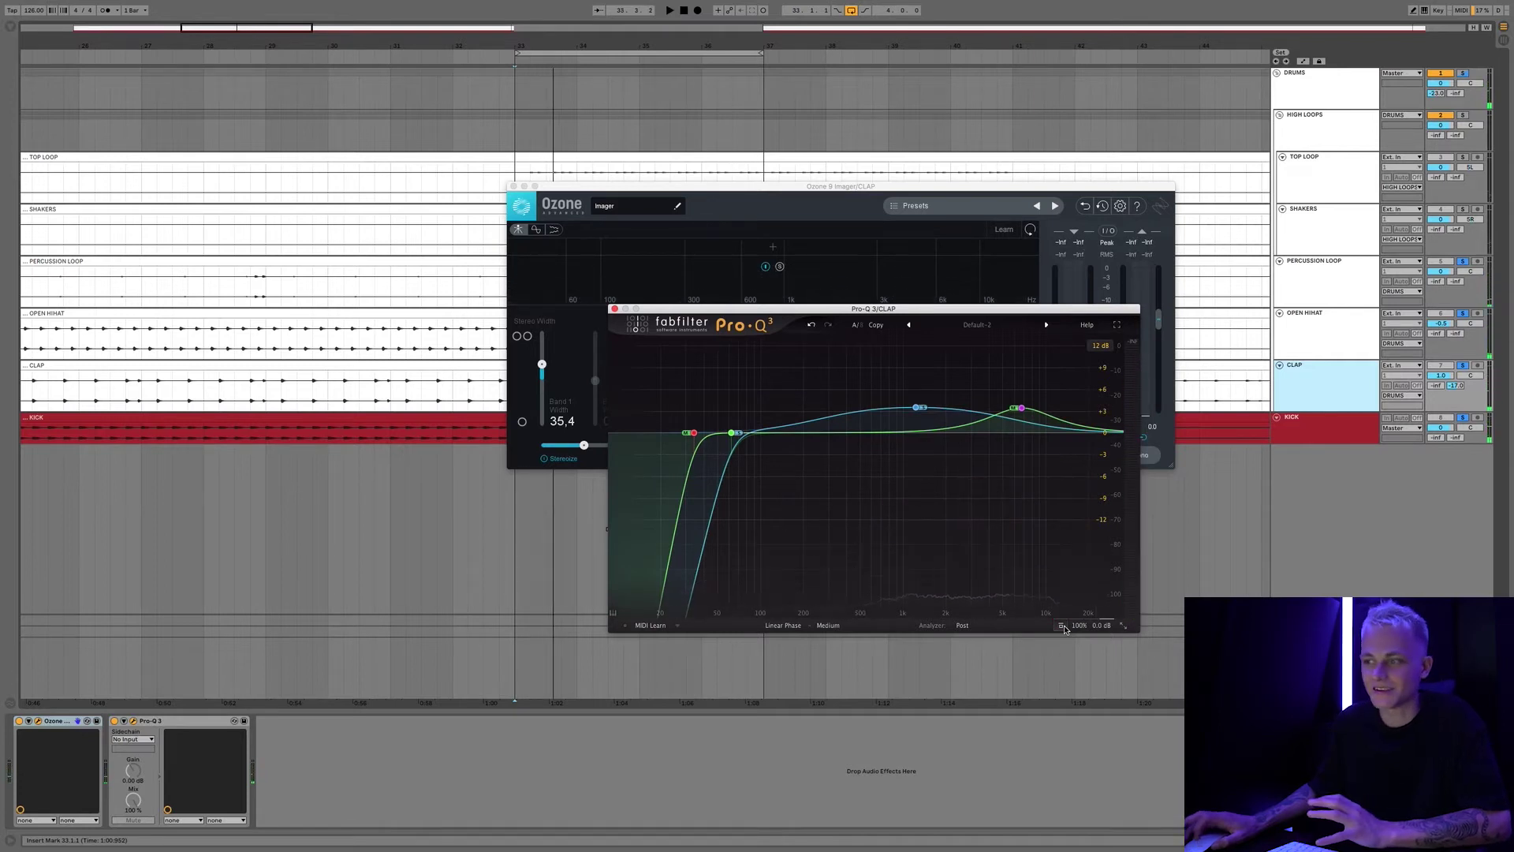
Examine the boost bands and low-cut filters of Pro-Q 3 on the CLAP track.
mouse_move(919, 410)
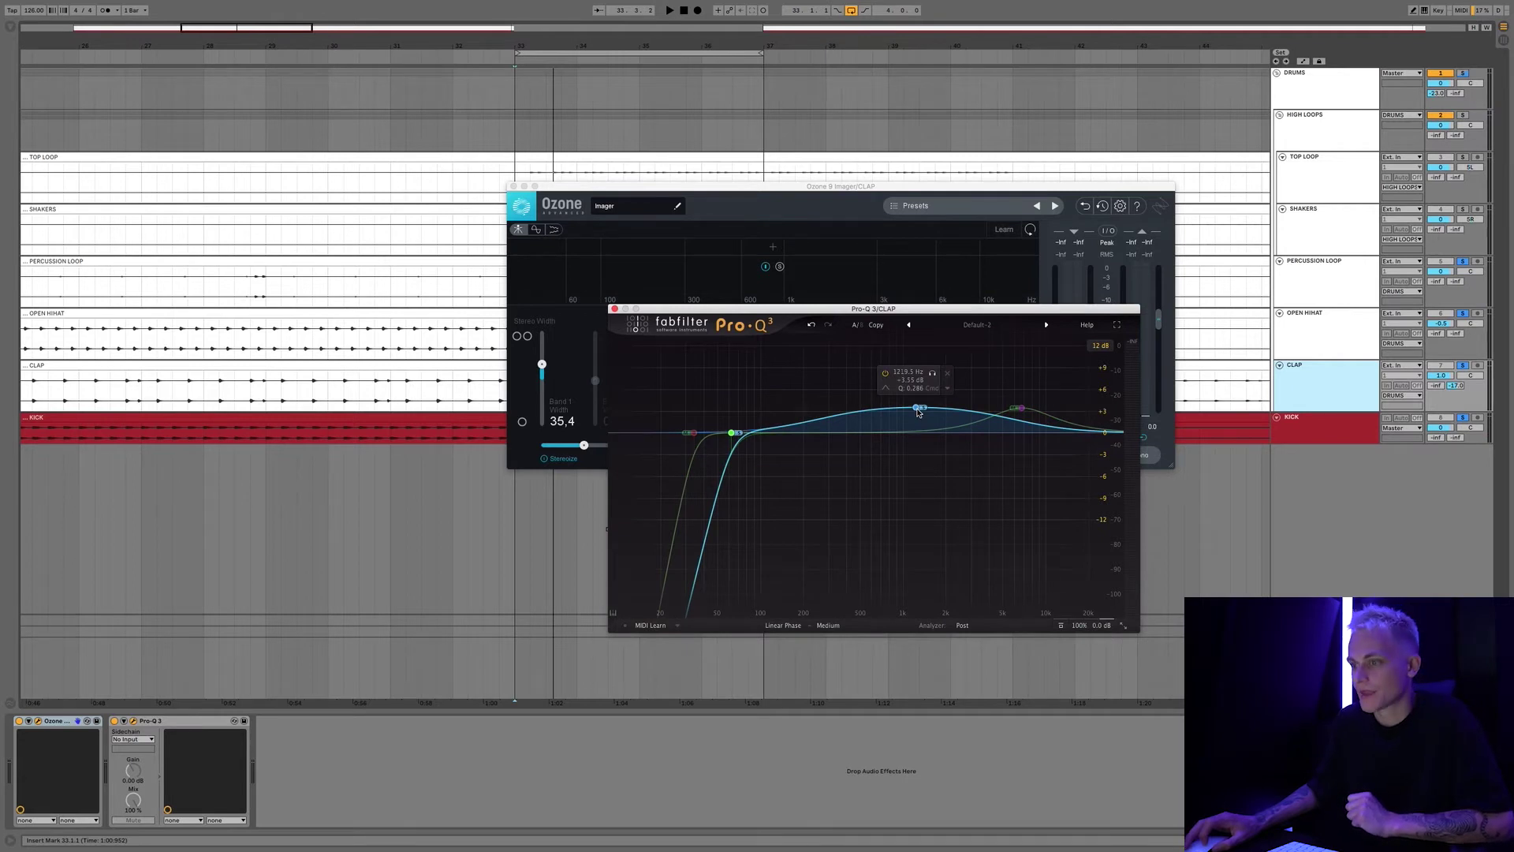
mouse_move(734, 438)
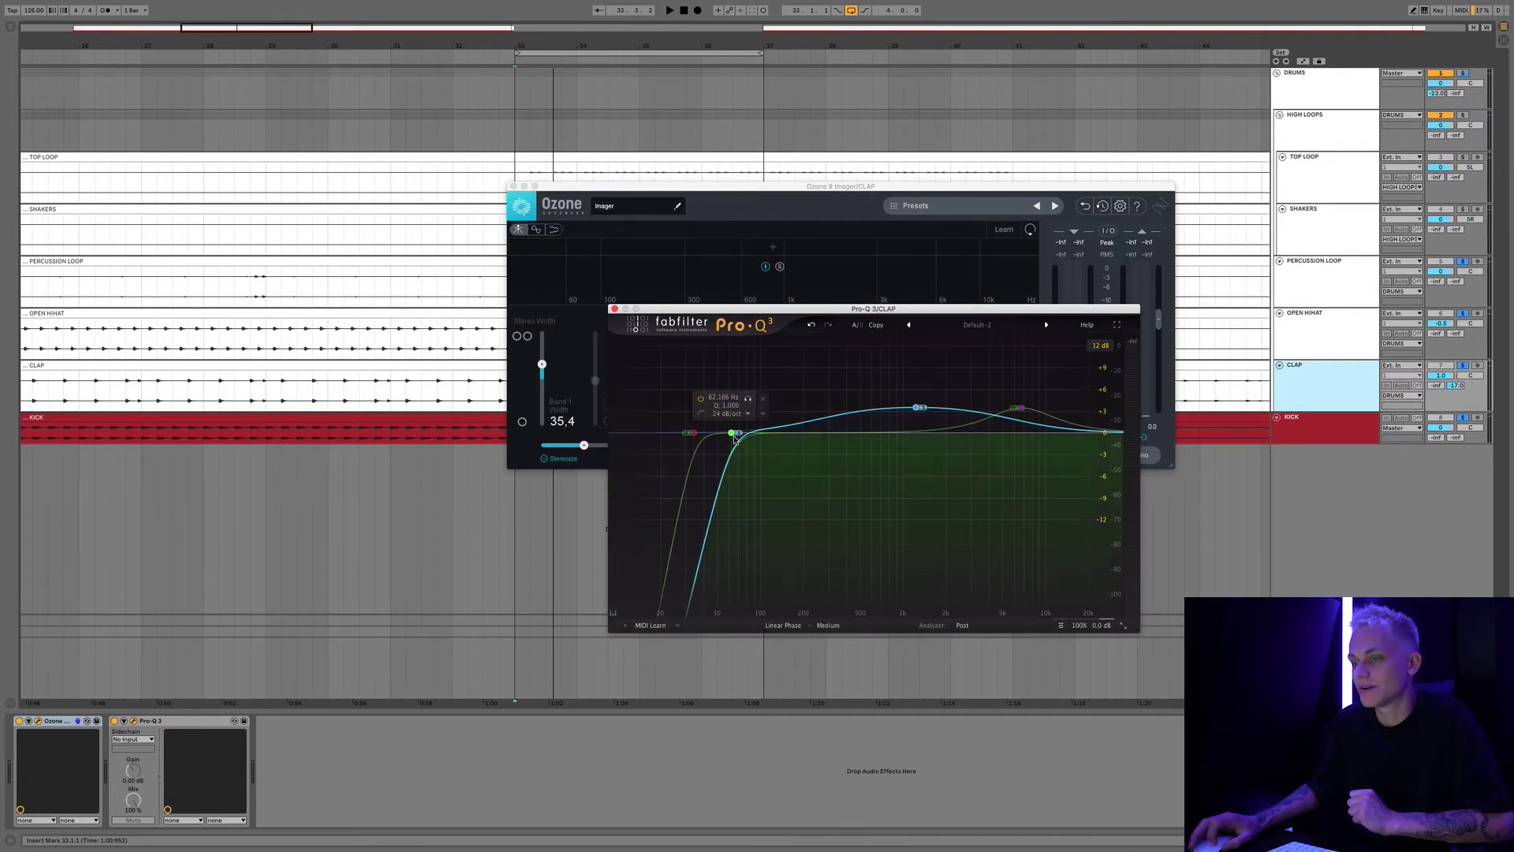
mouse_move(683, 439)
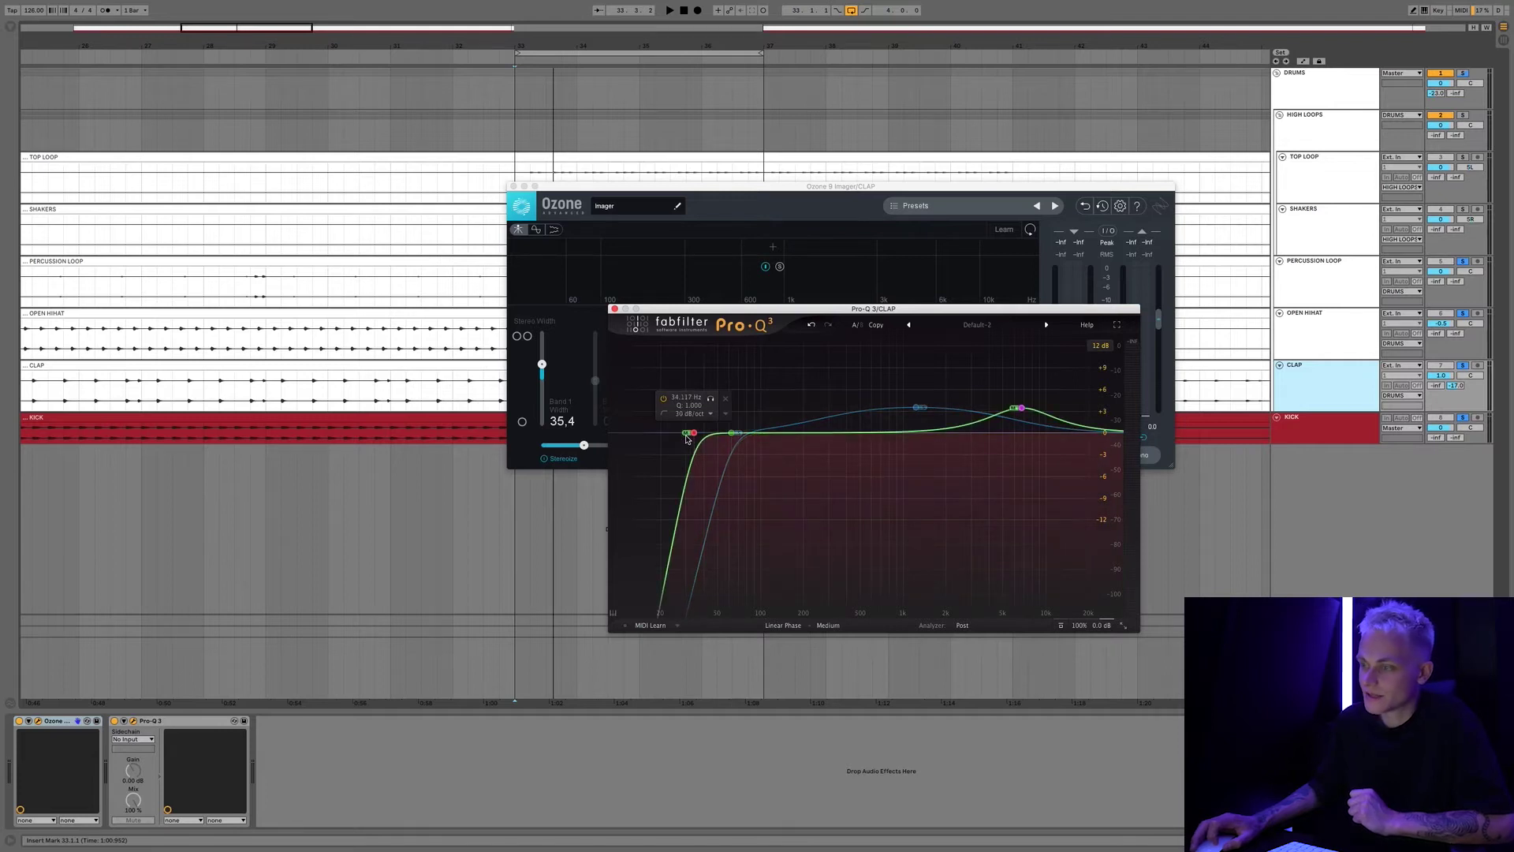
mouse_move(1023, 409)
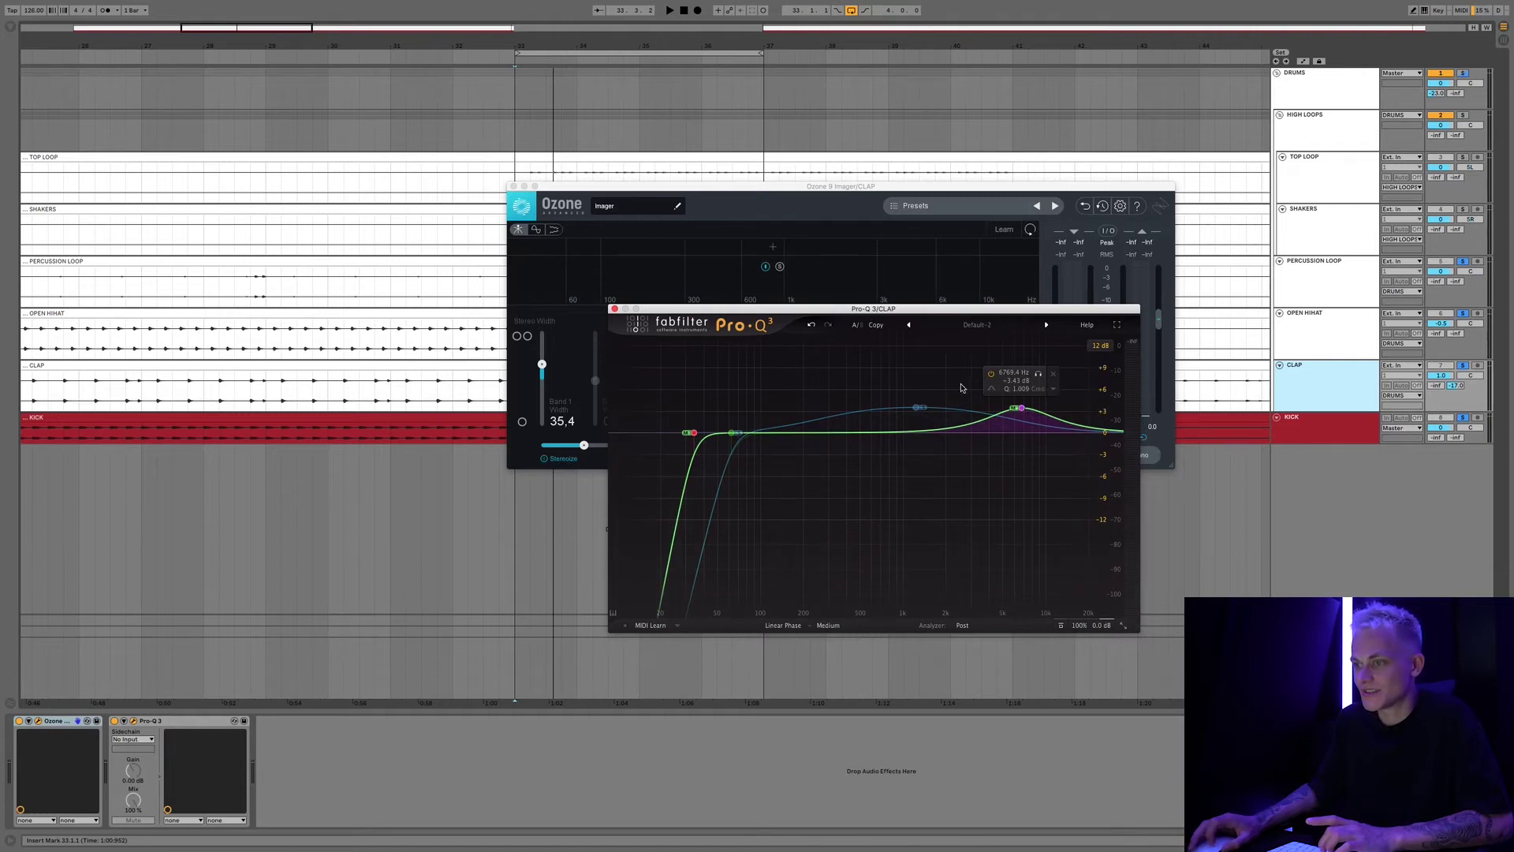
mouse_move(949, 388)
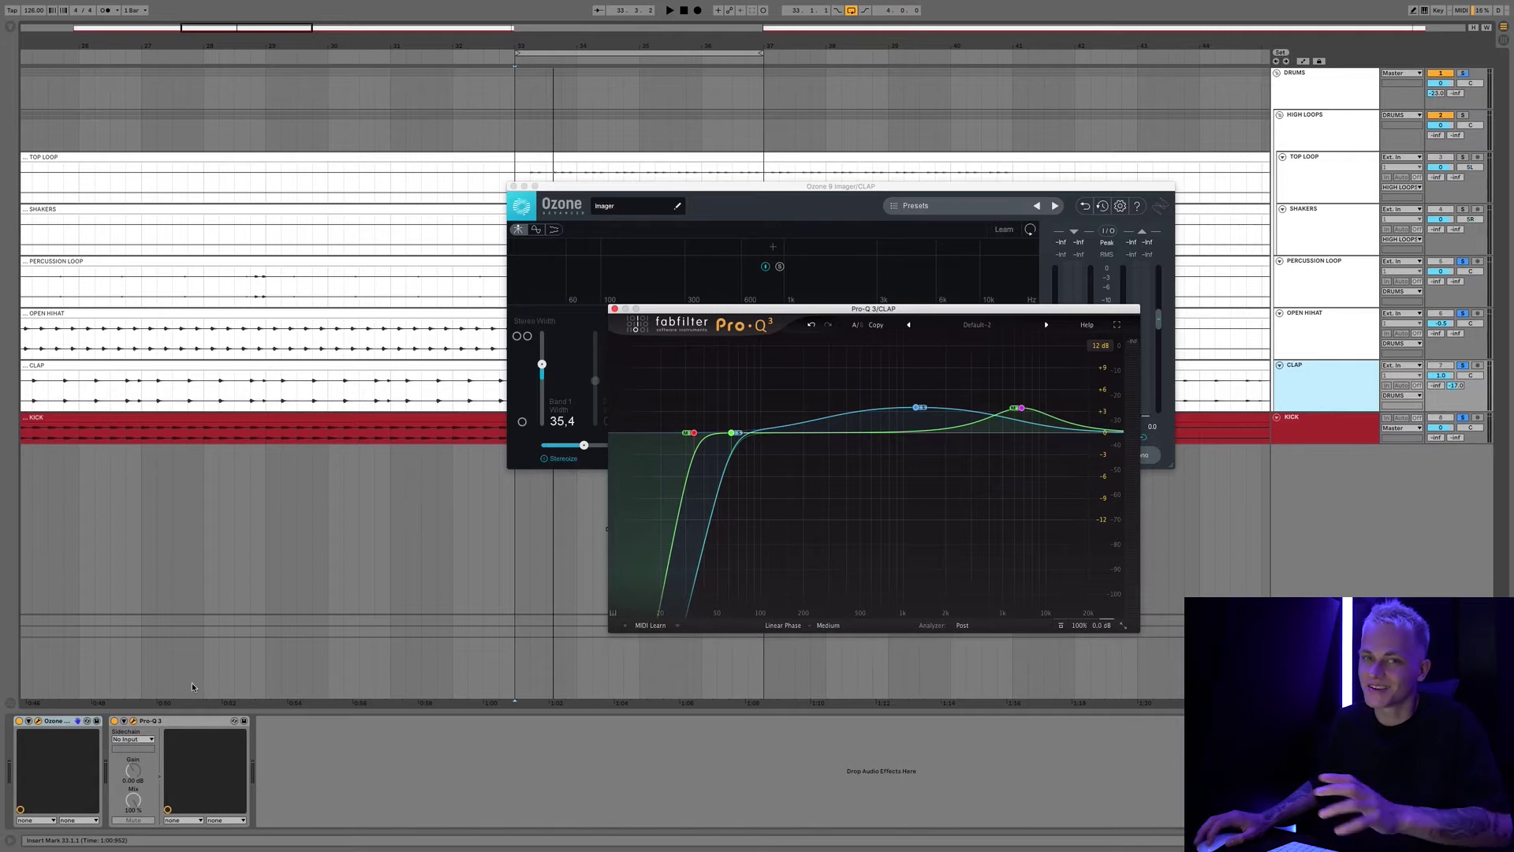
Play the loop again and recheck the clap with the Pro-Q 3 equalisation off and on.
key("space")
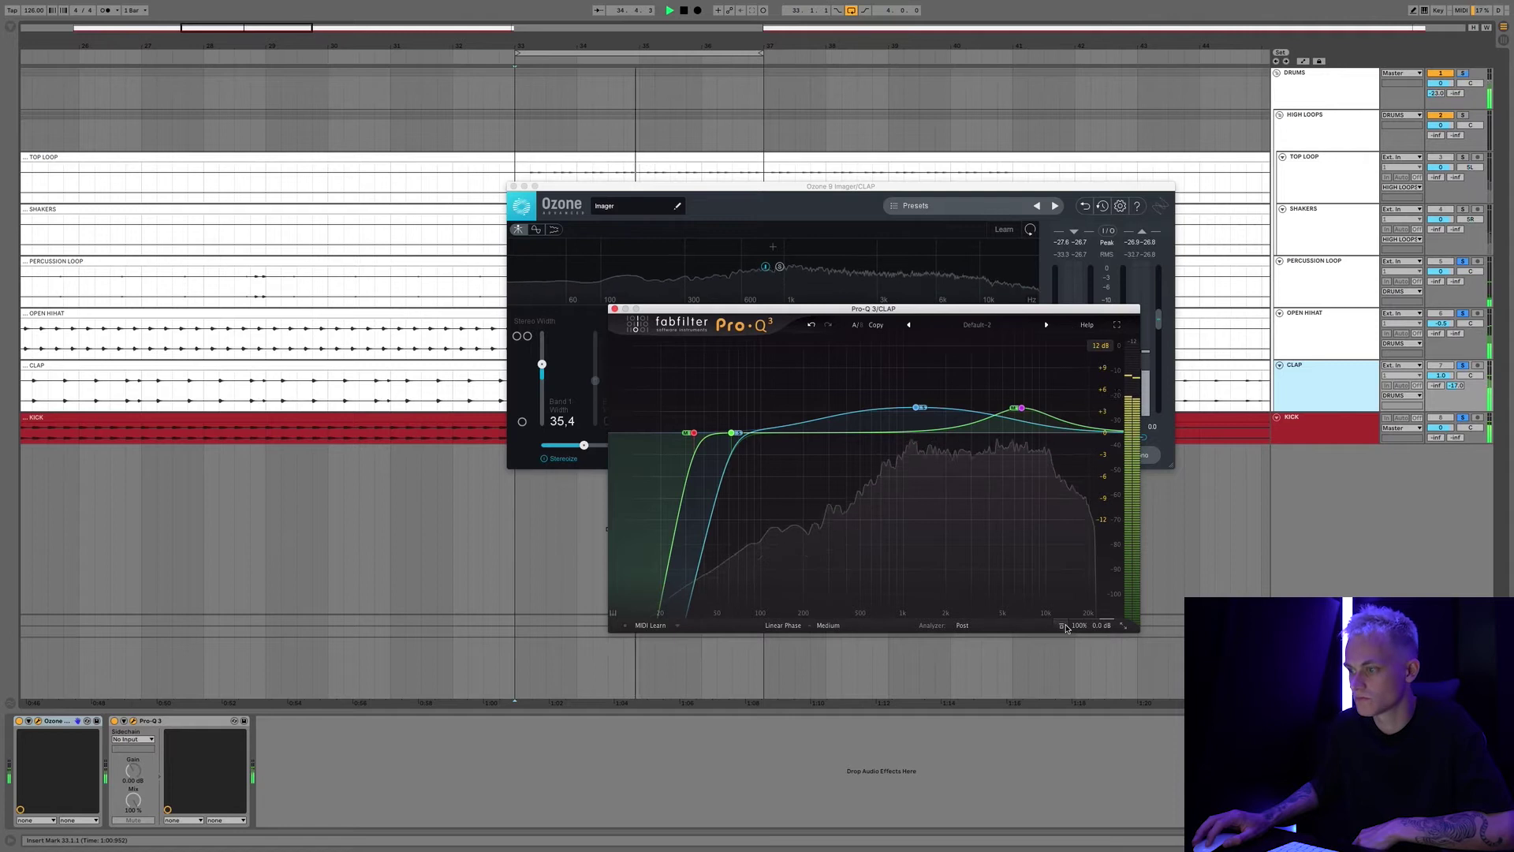
left_click(1064, 626)
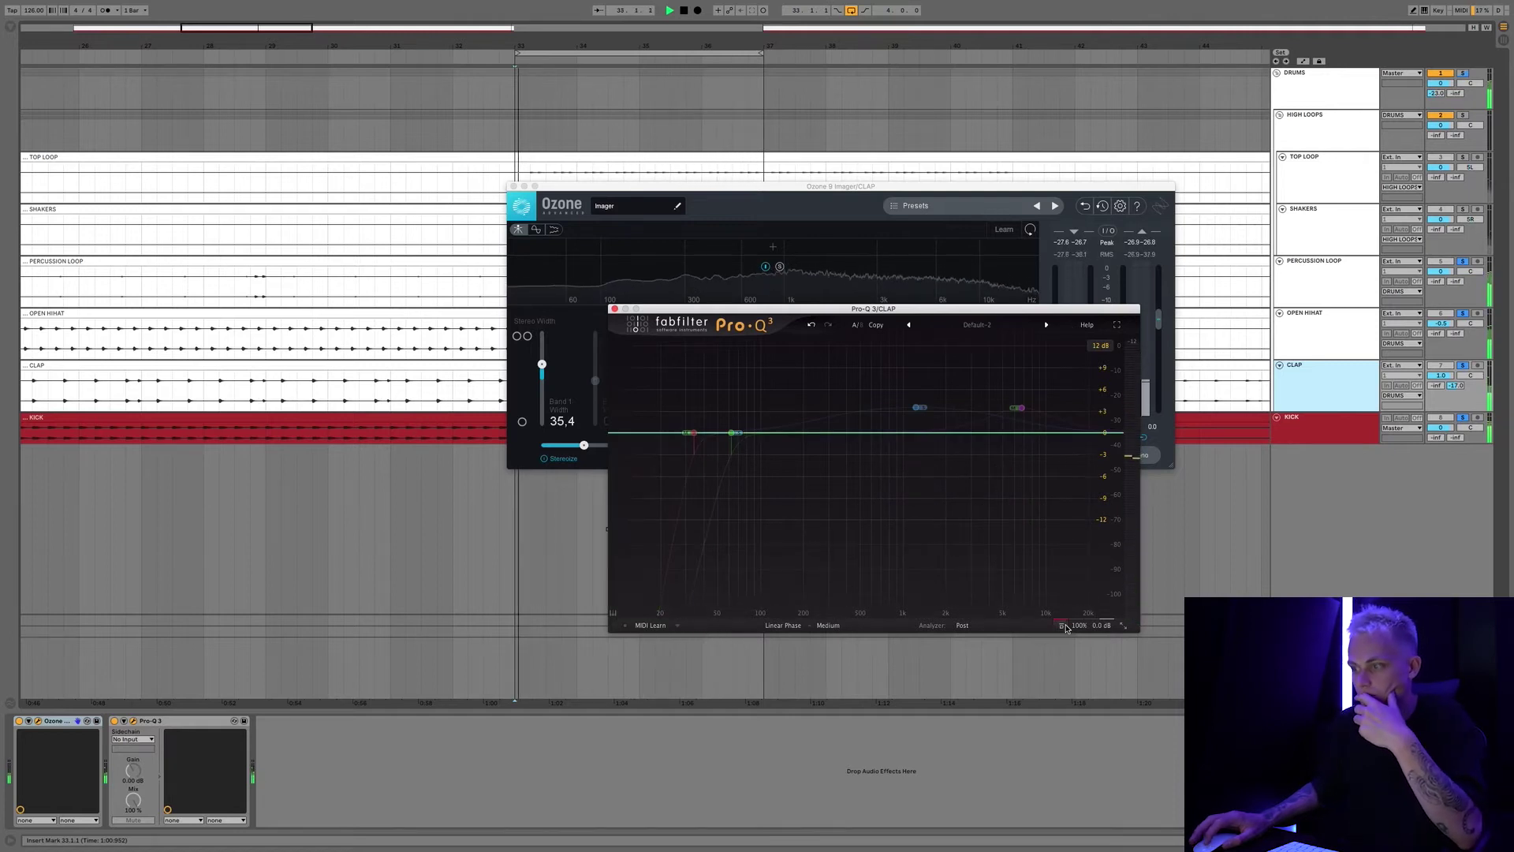
left_click(1064, 626)
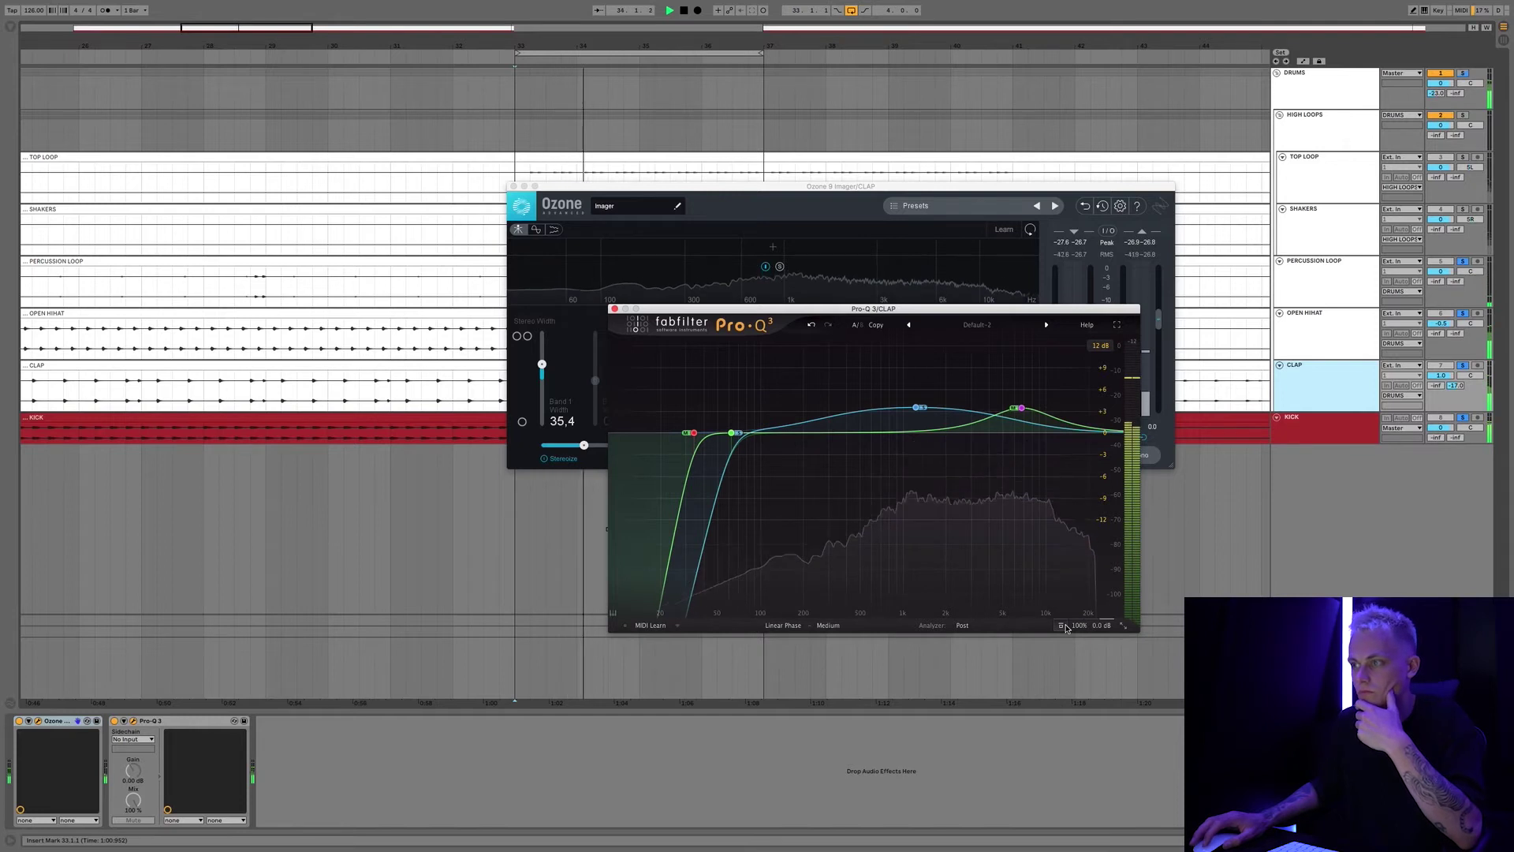
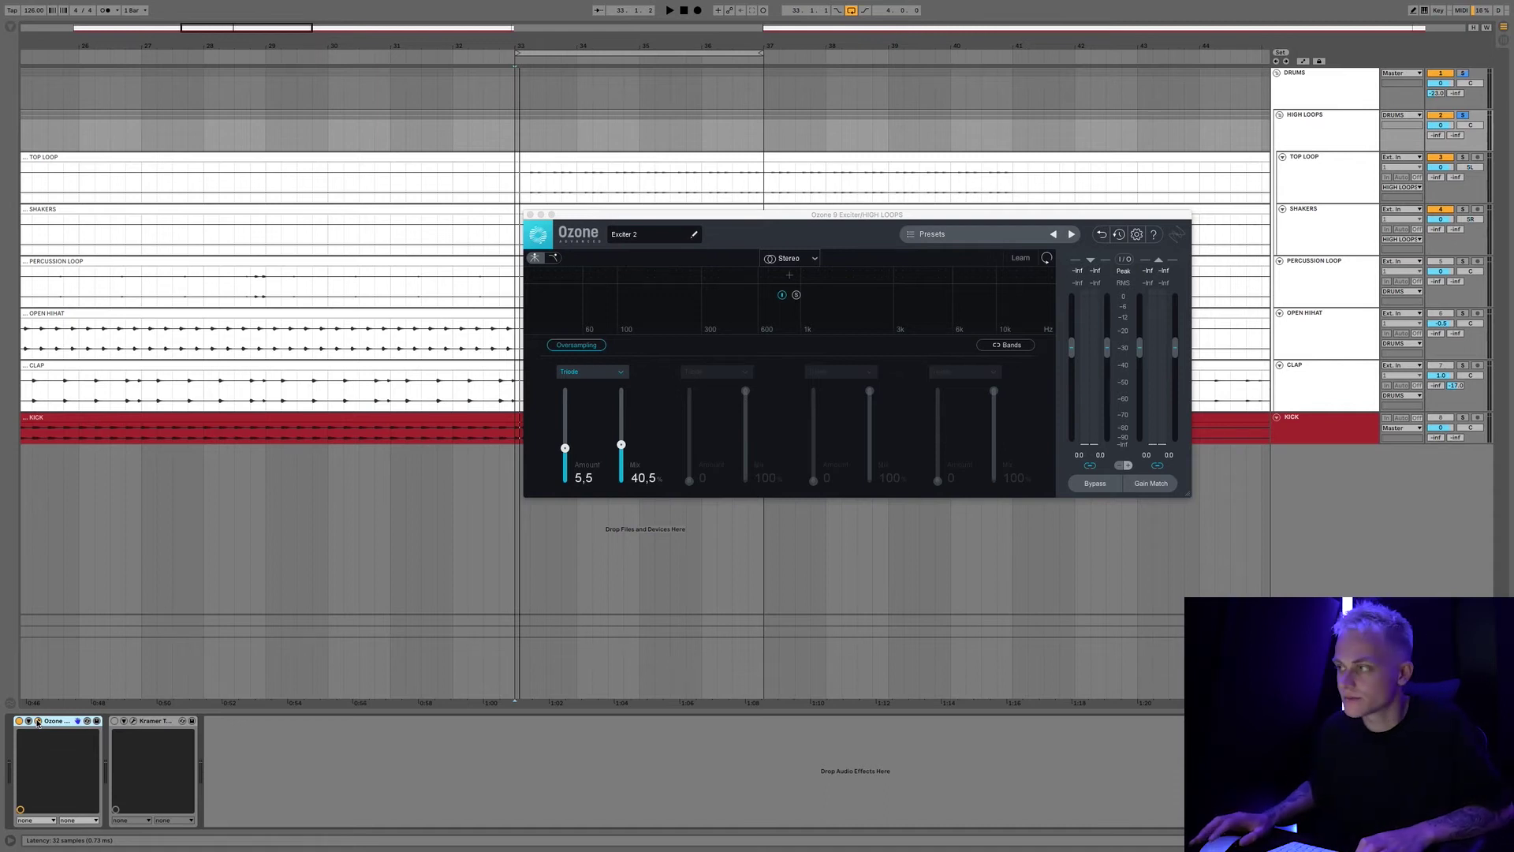
Play the HIGH LOOPS group and compare it with the Ozone Exciter's active band off and on.
key("space")
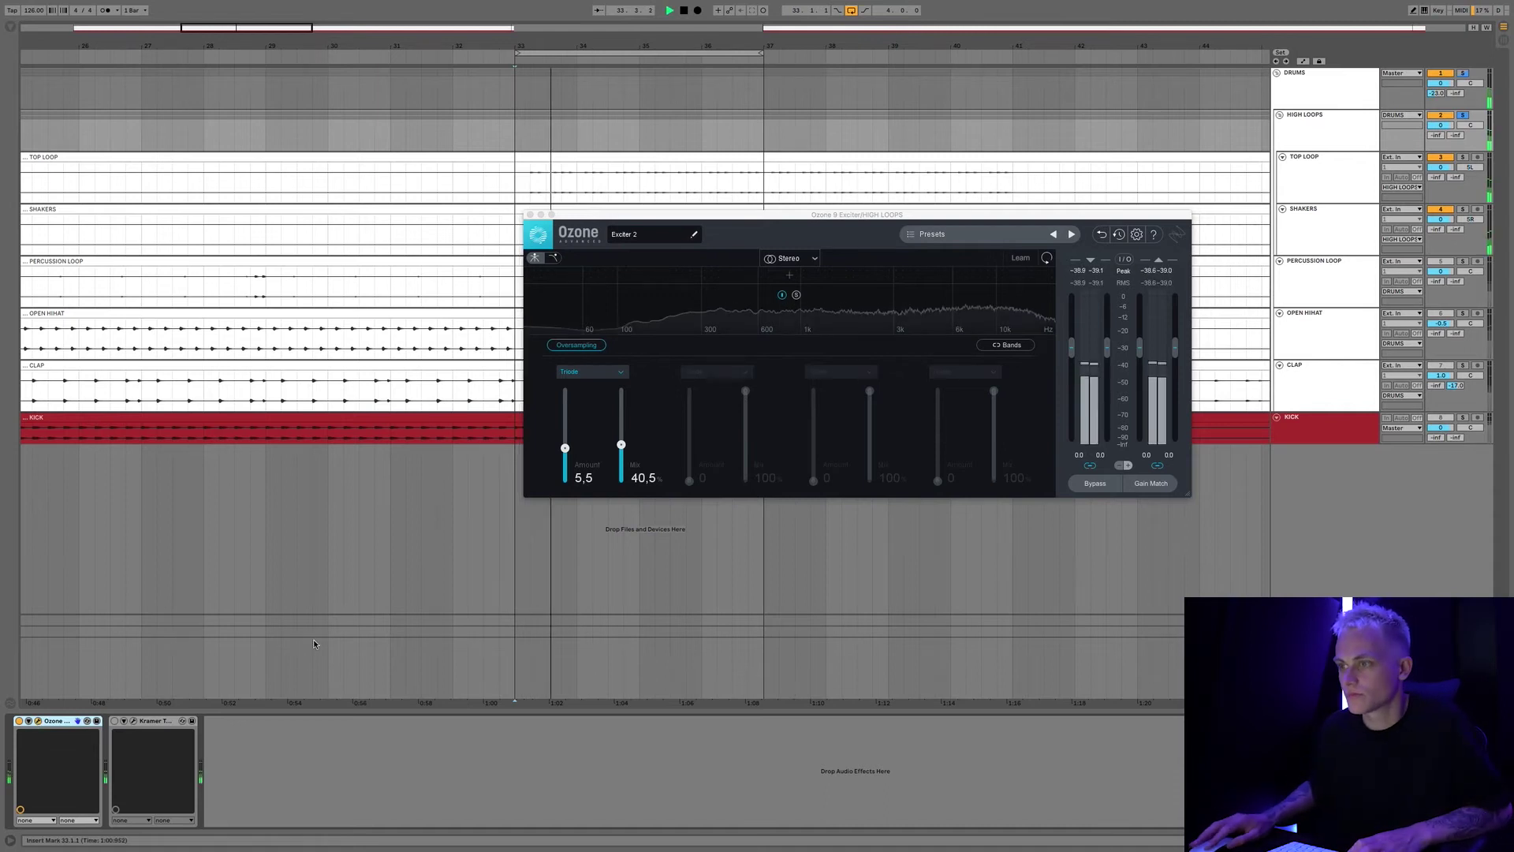
left_click(785, 296)
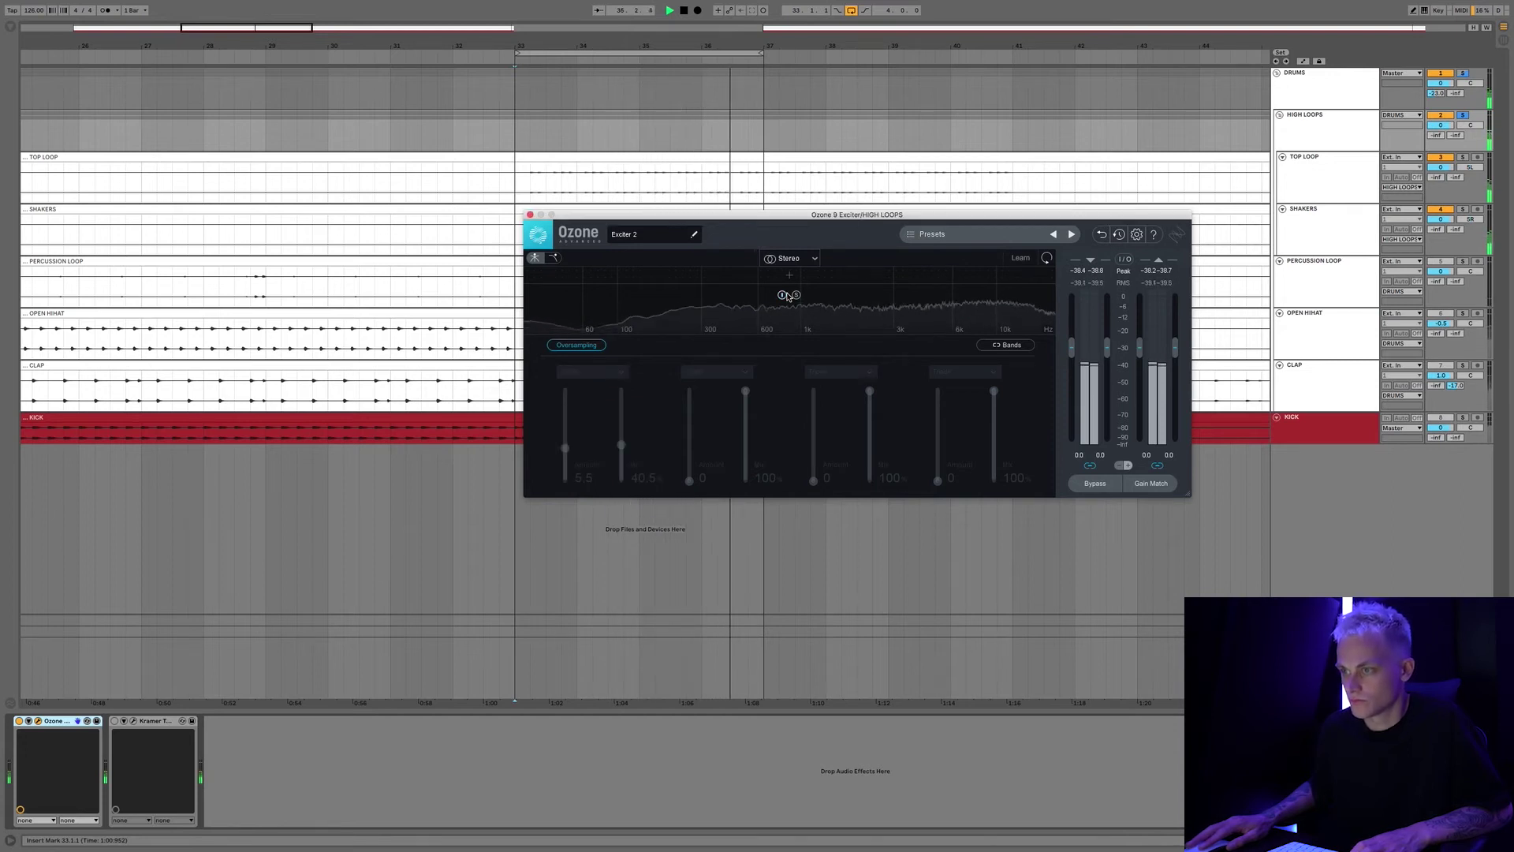
left_click(786, 296)
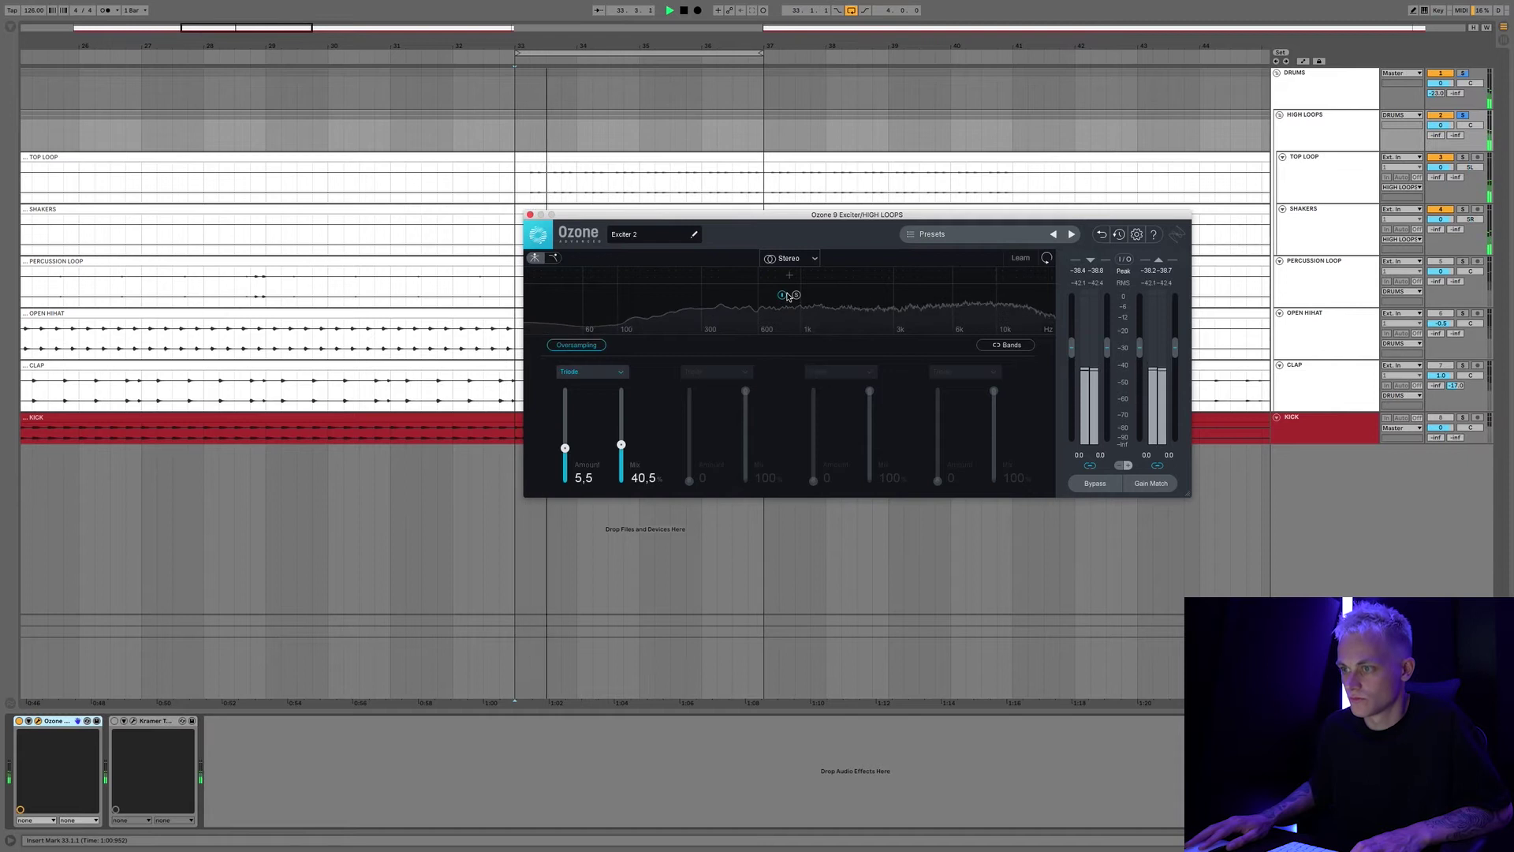
left_click(786, 295)
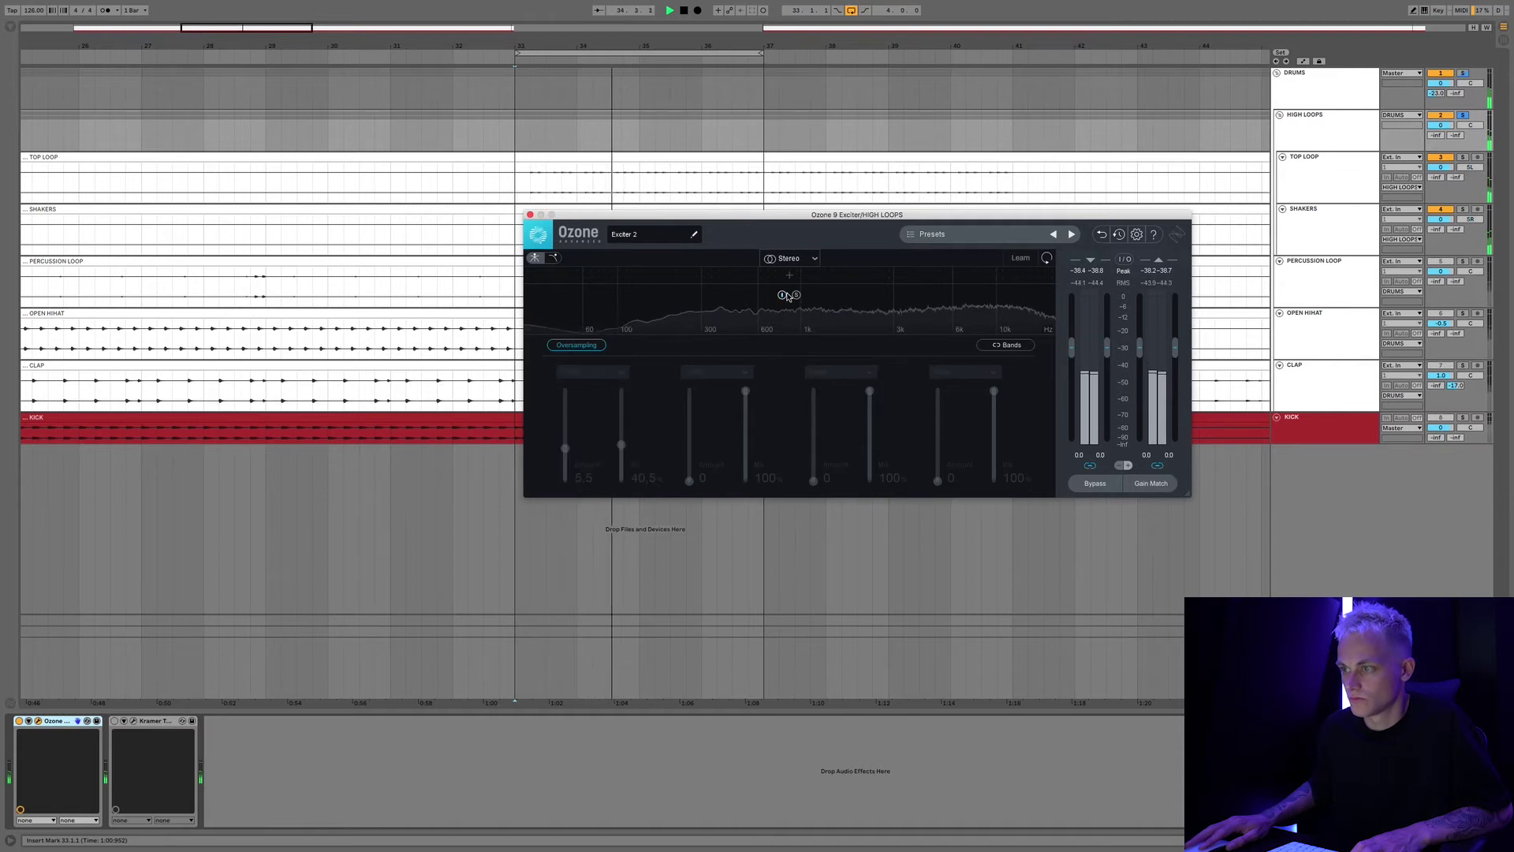
left_click(786, 296)
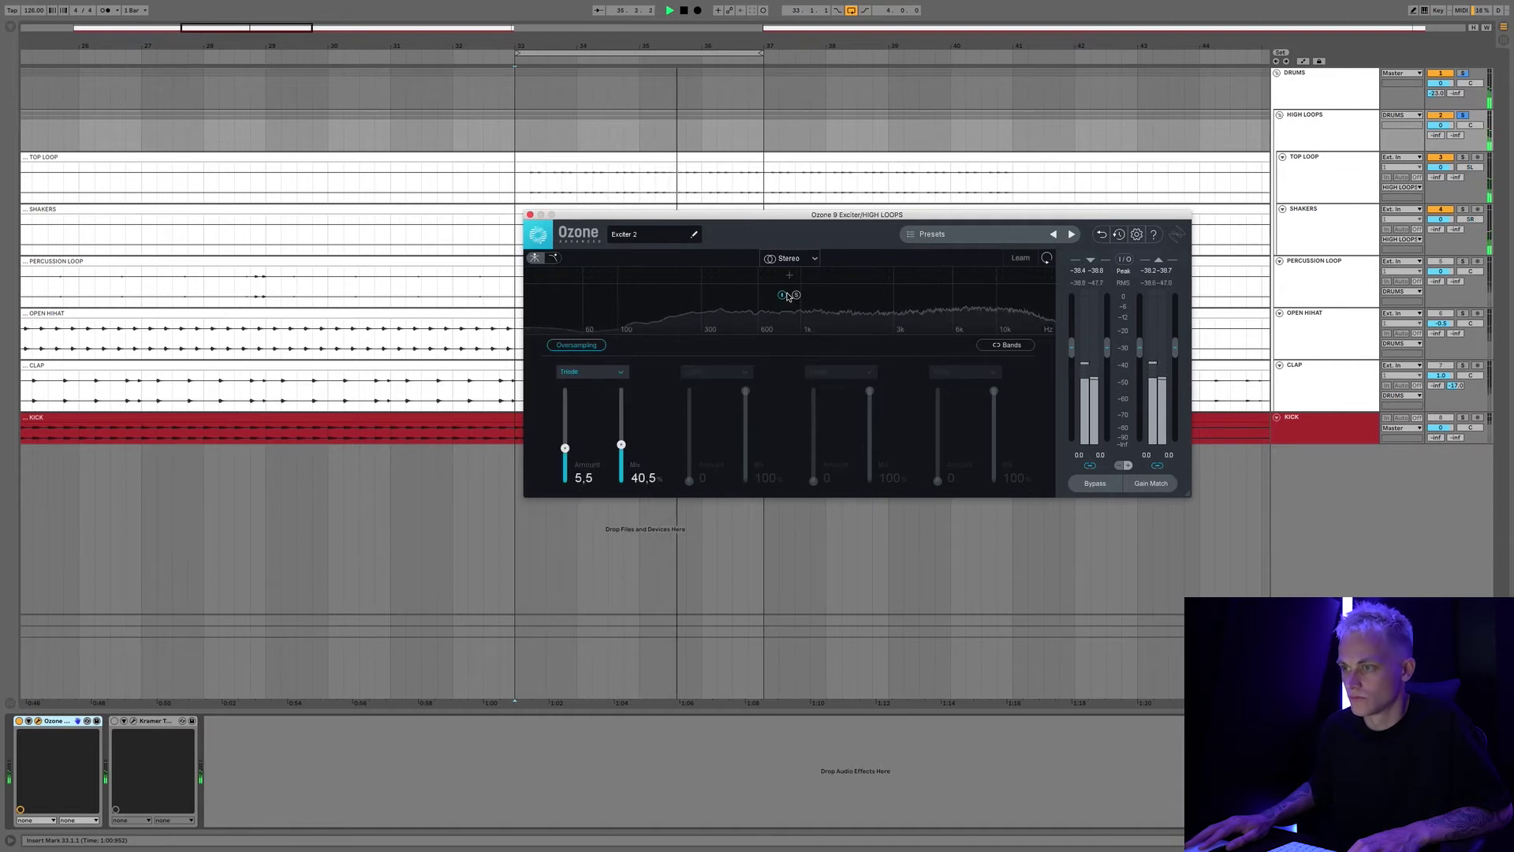
key("space")
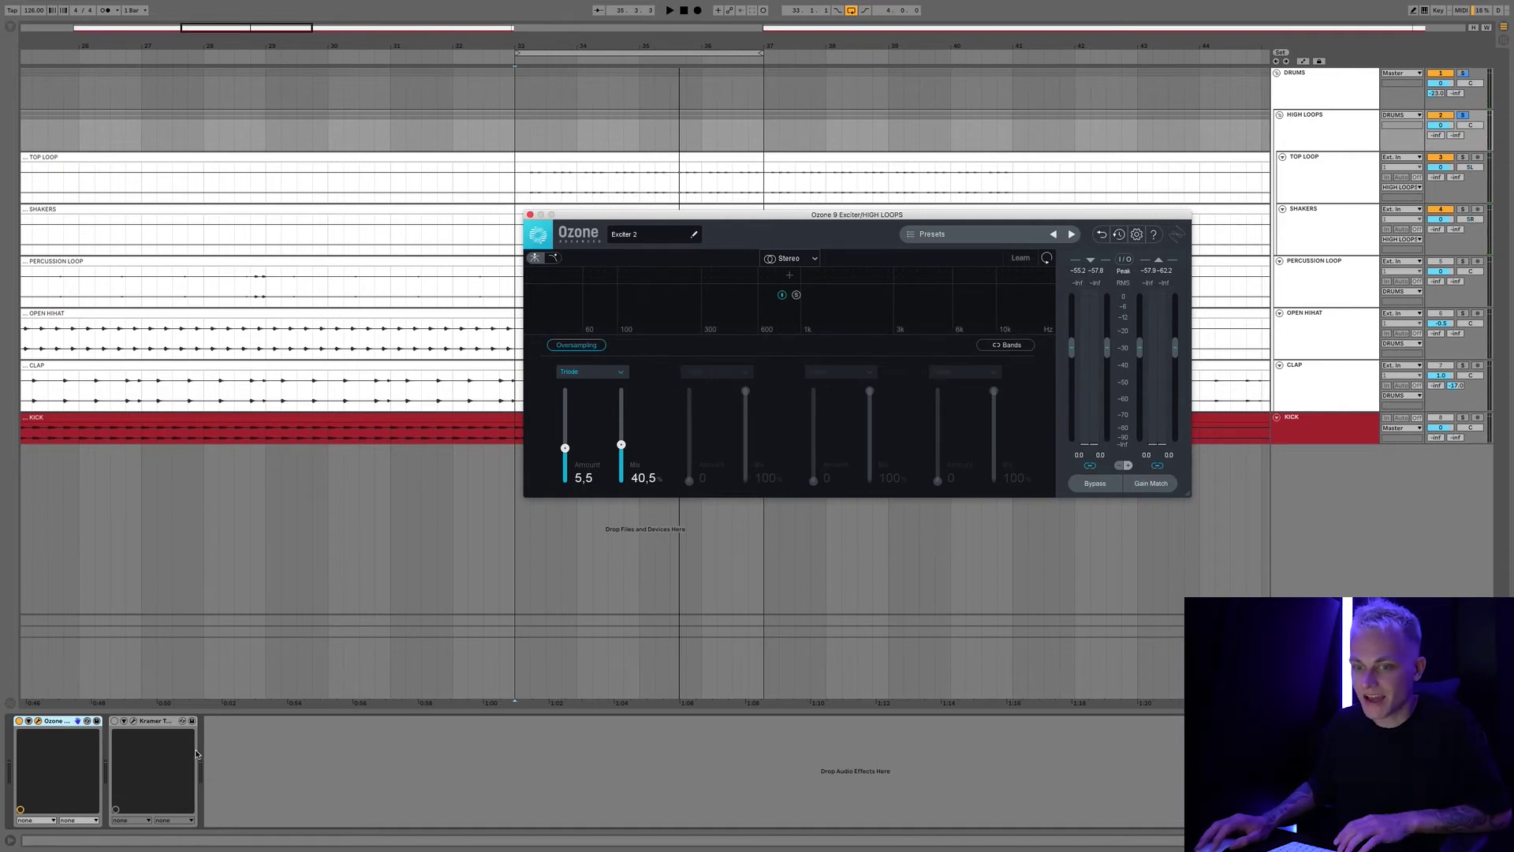
Enable and open Kramer Tape on the HIGH LOOPS group, and hear the loops without and with it.
left_click(115, 721)
left_click(132, 721)
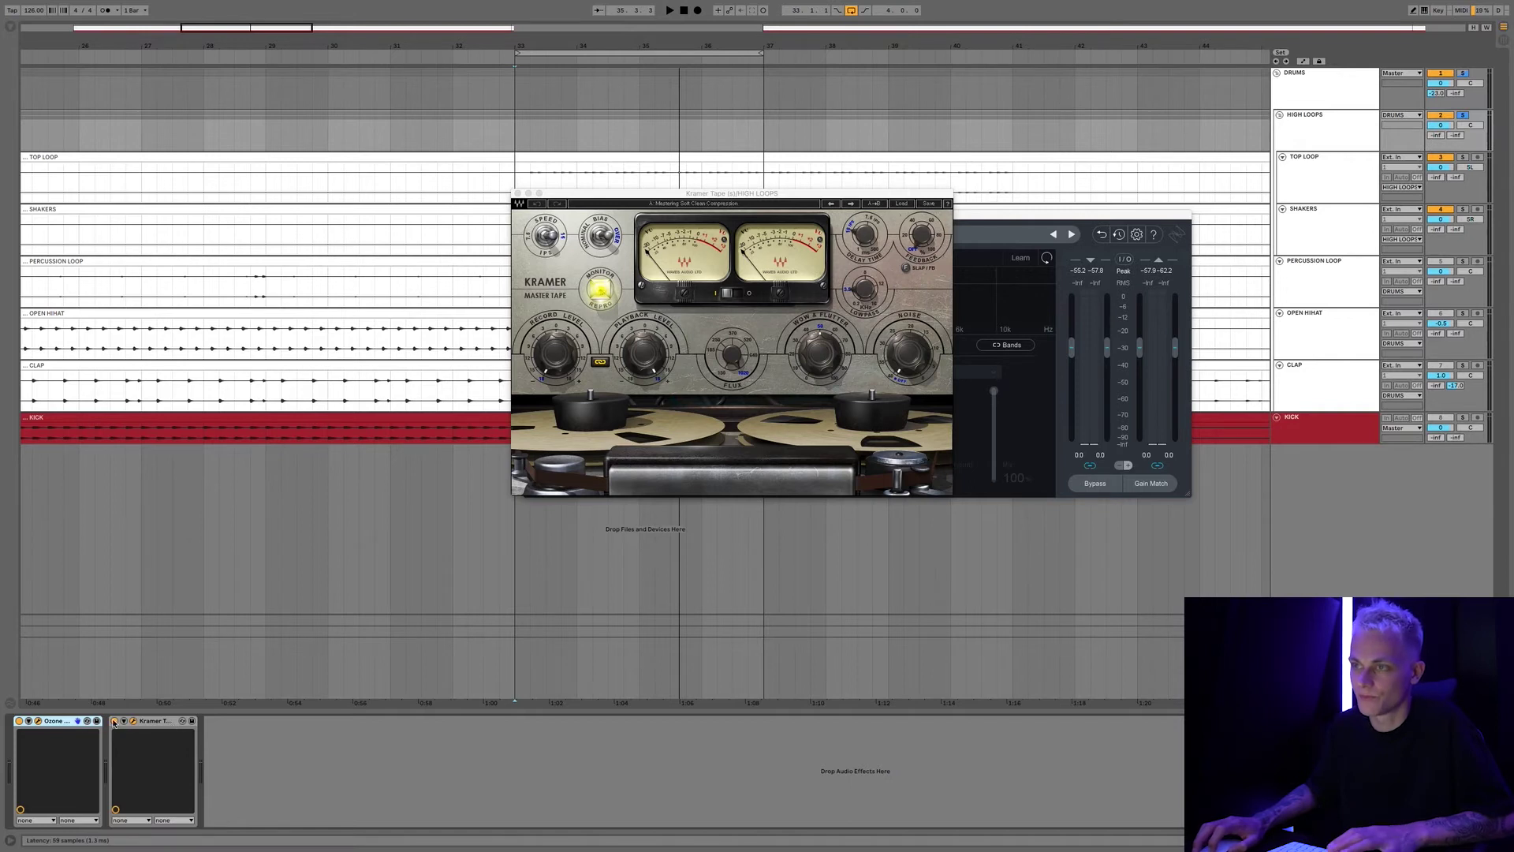
key("space")
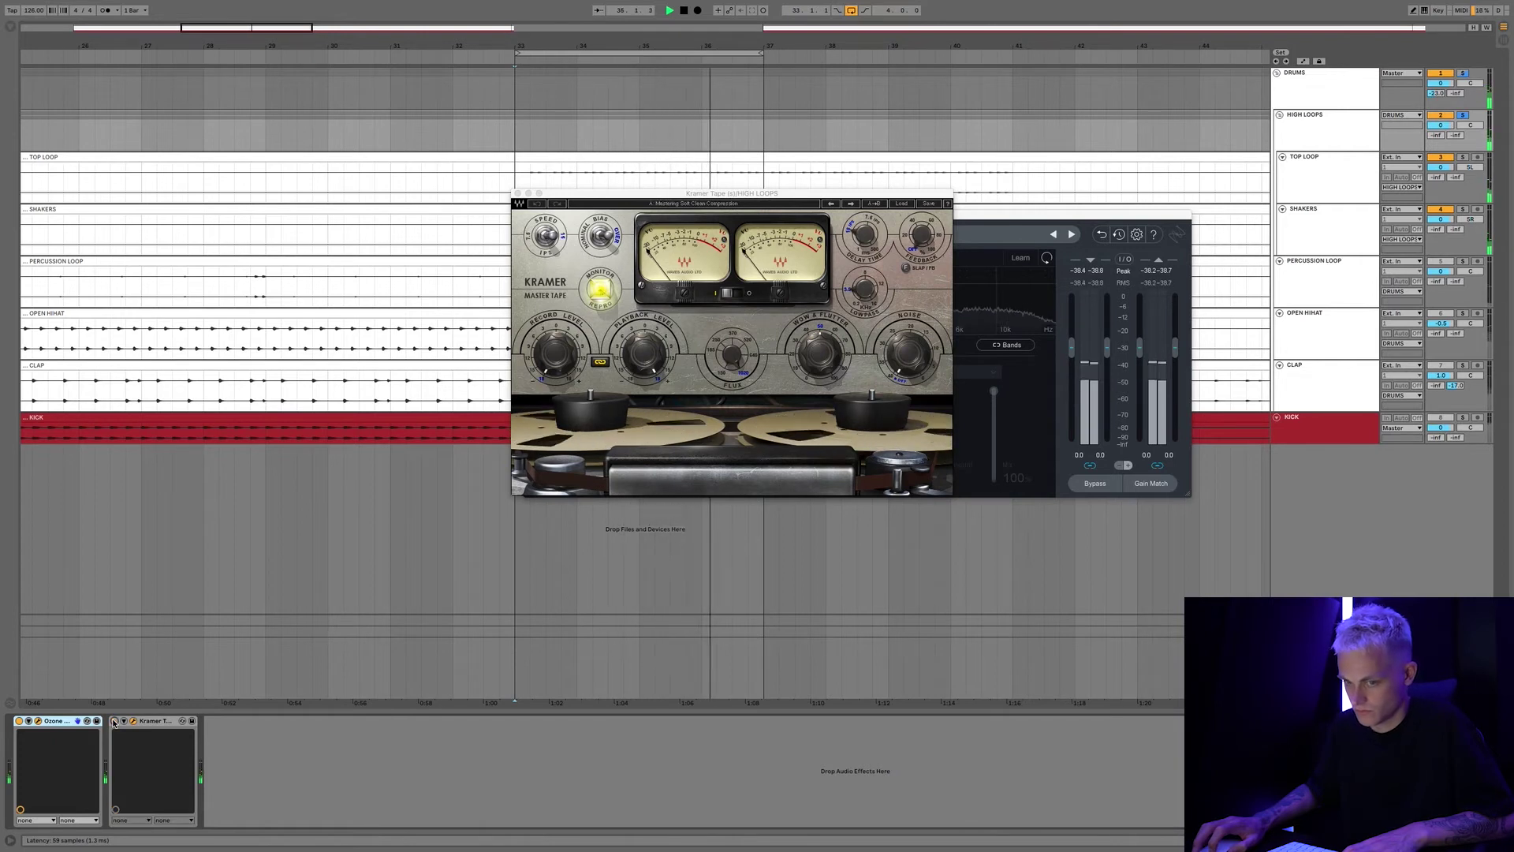
left_click(114, 720)
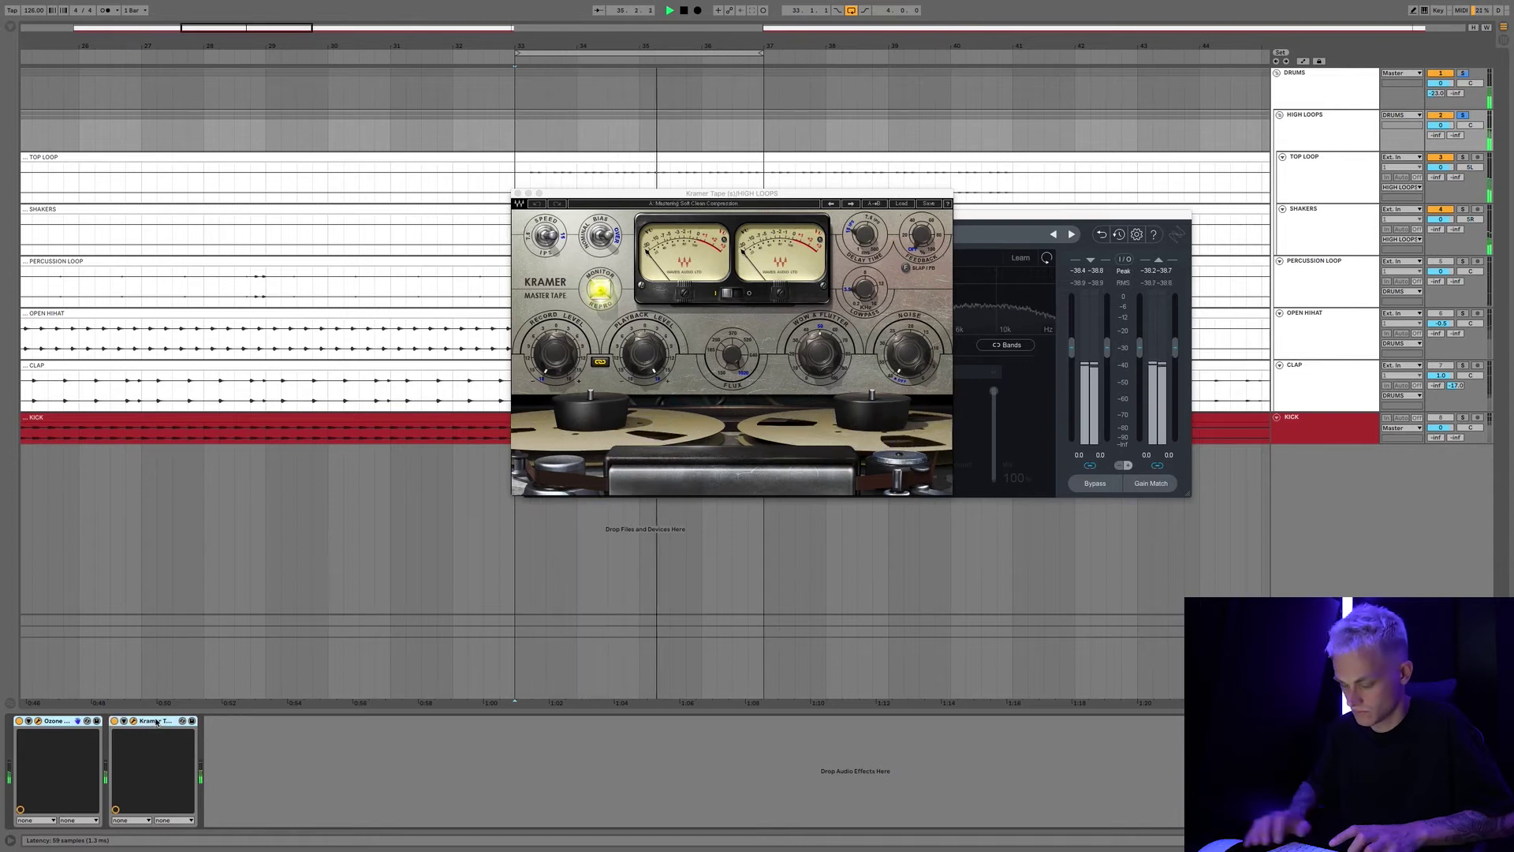
Compare the HIGH LOOPS group with Ozone Exciter and Kramer Tape switched off and on together.
key("0")
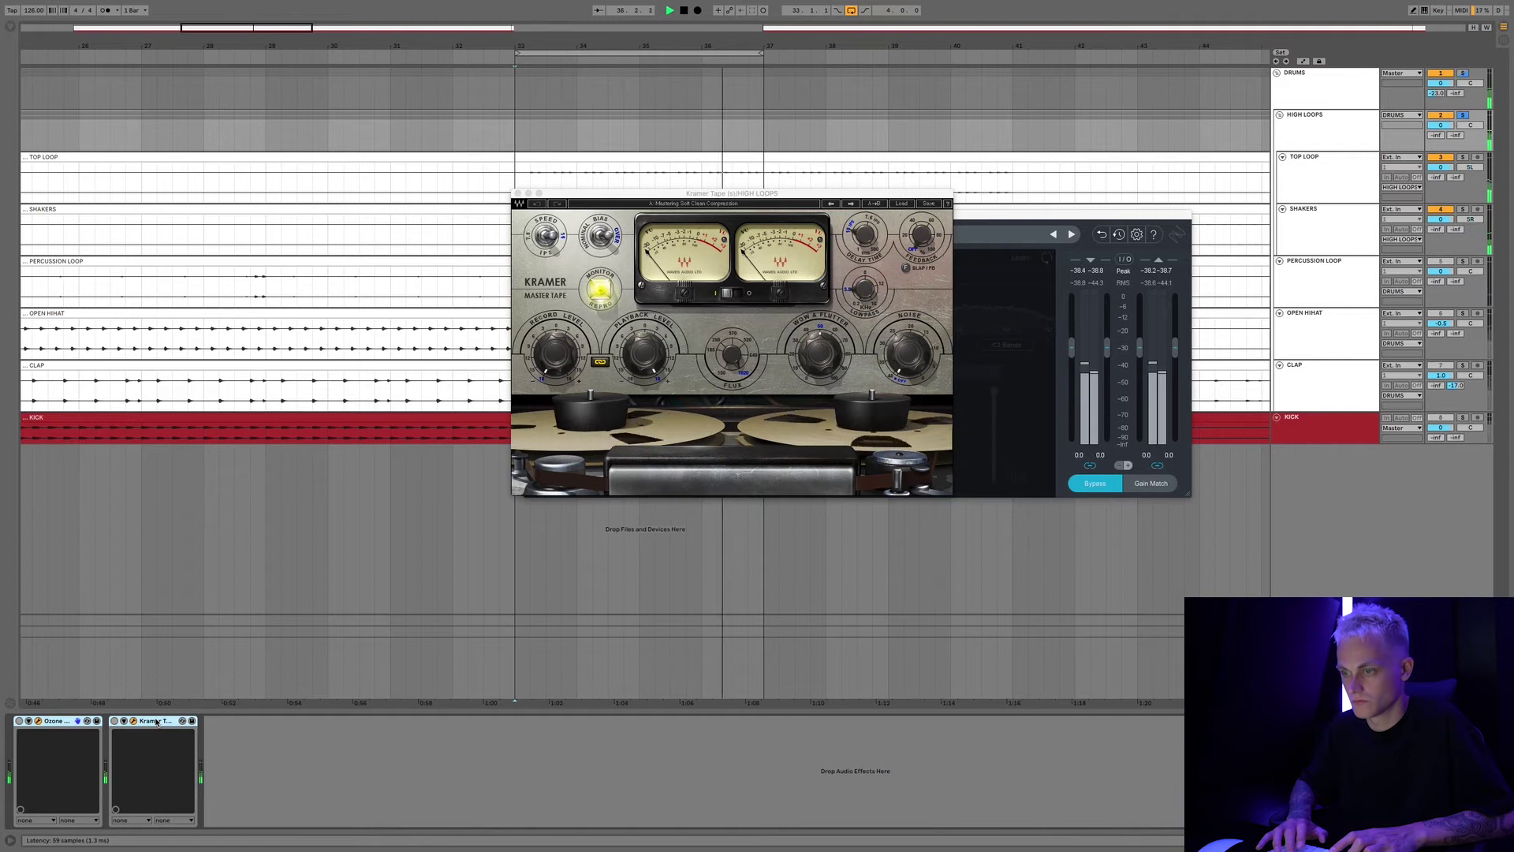
key("0")
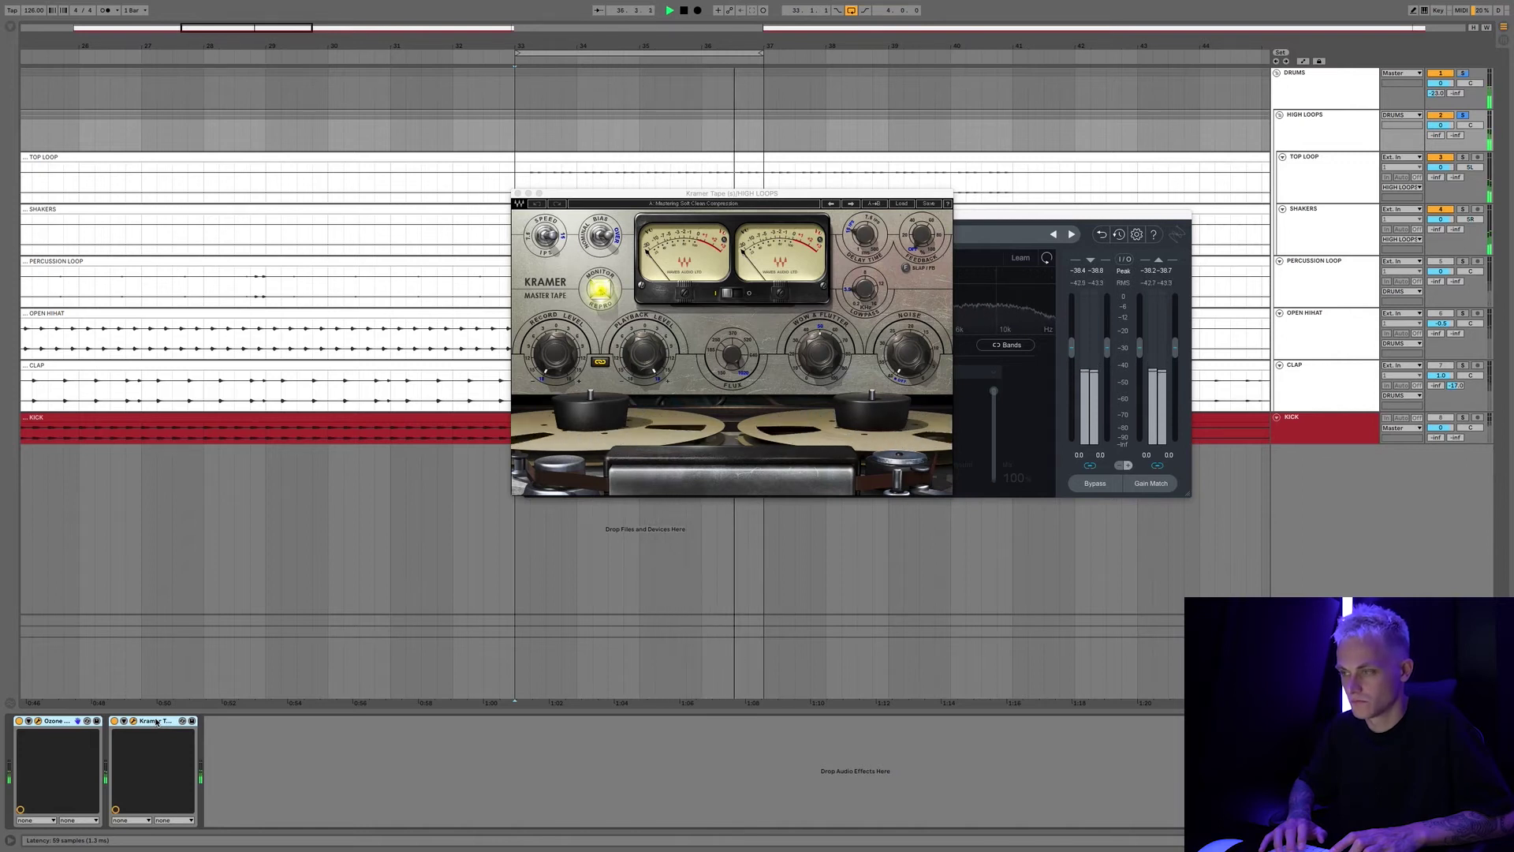
key("0")
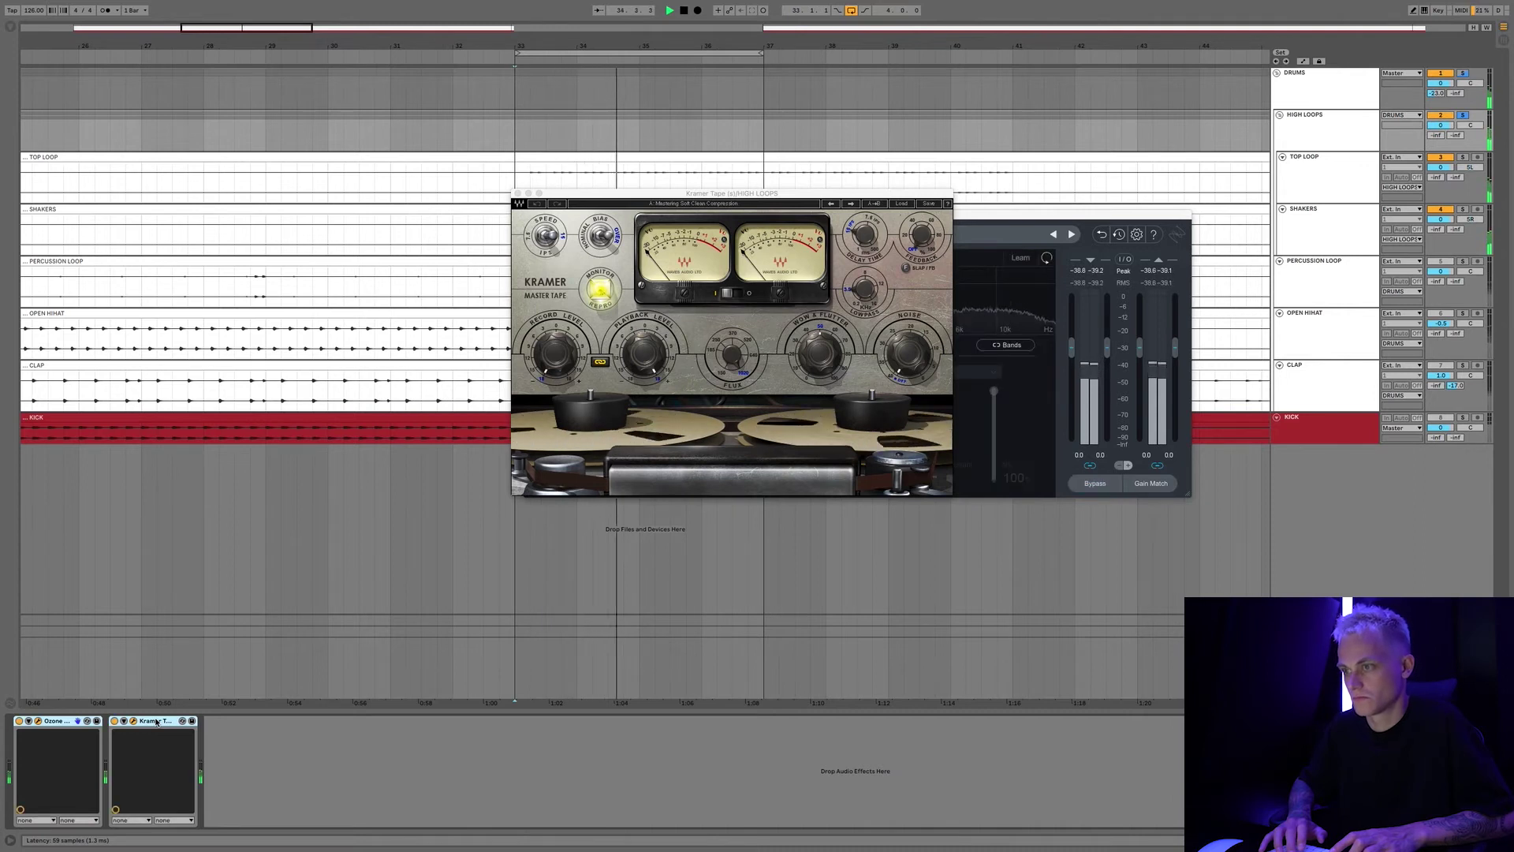
key("0")
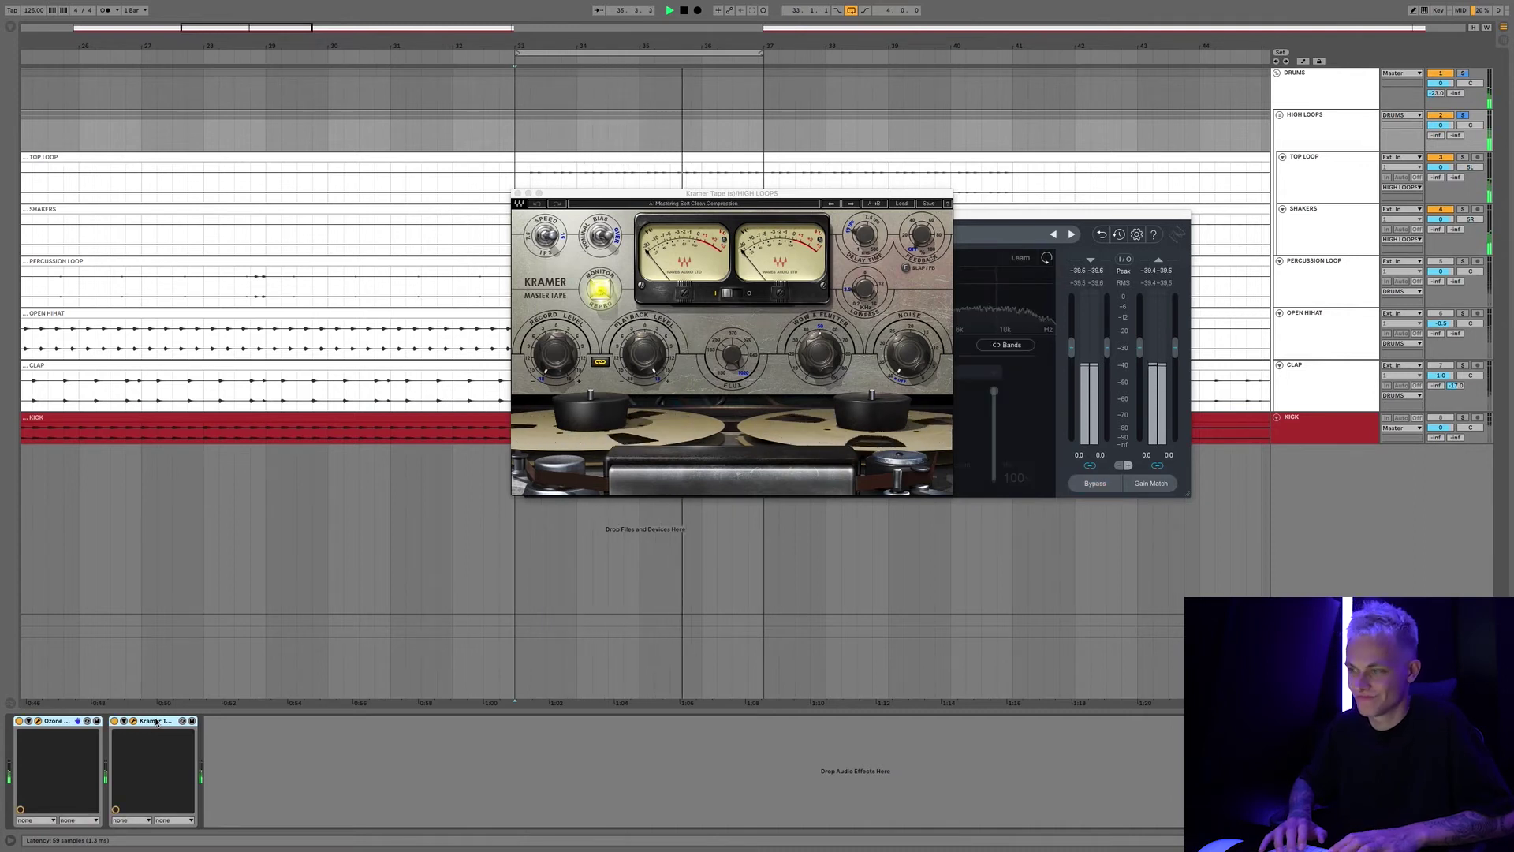
key("space")
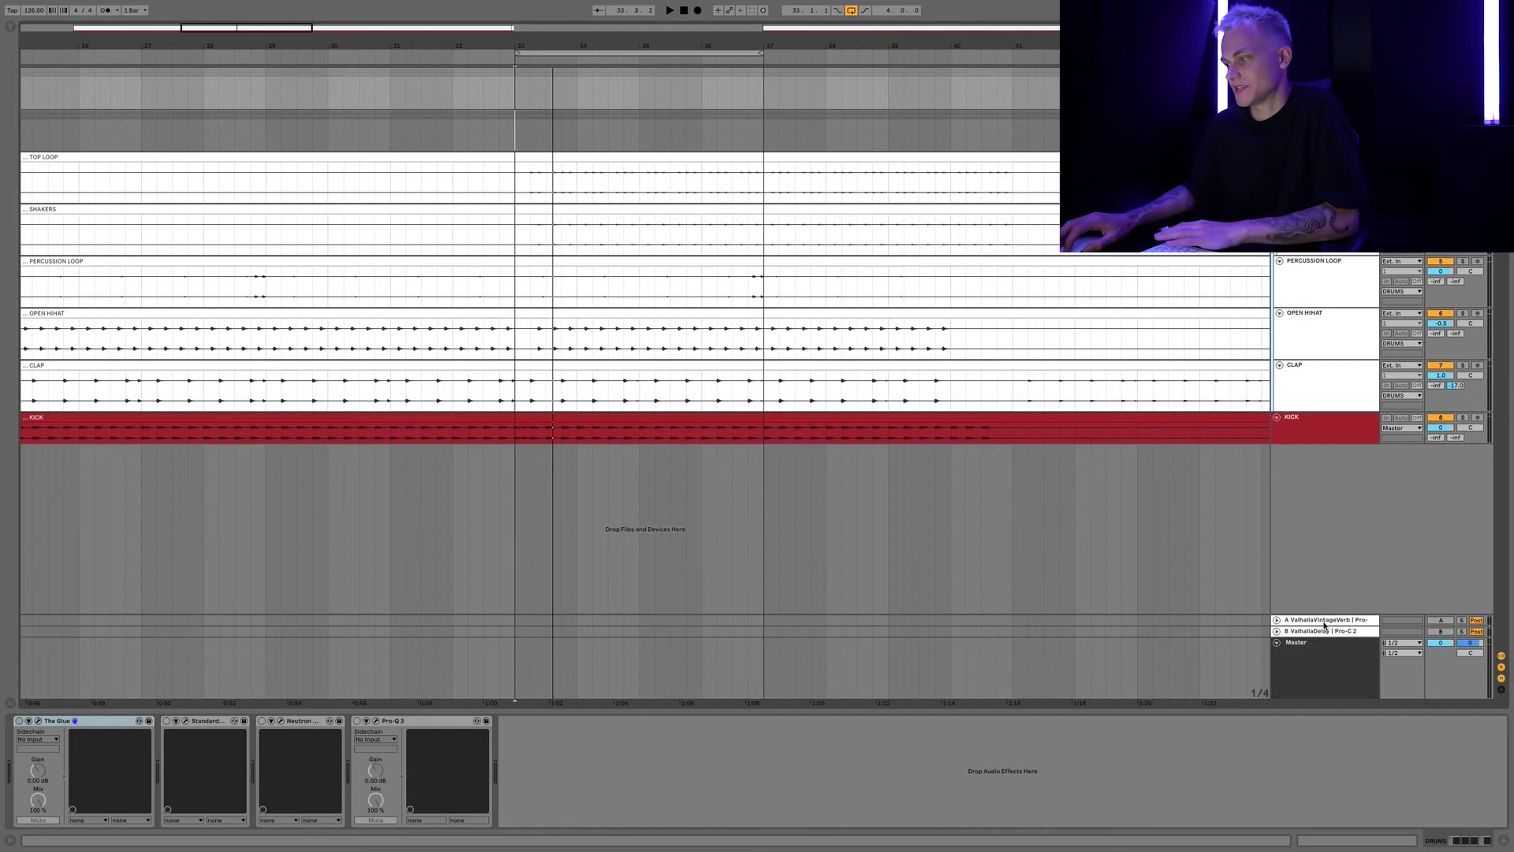
Enable the ValhallaVintageVerb and ValhallaDelay return tracks, select both, and compare the drums with the two returns off and on.
left_click(1325, 621)
left_click(1324, 632)
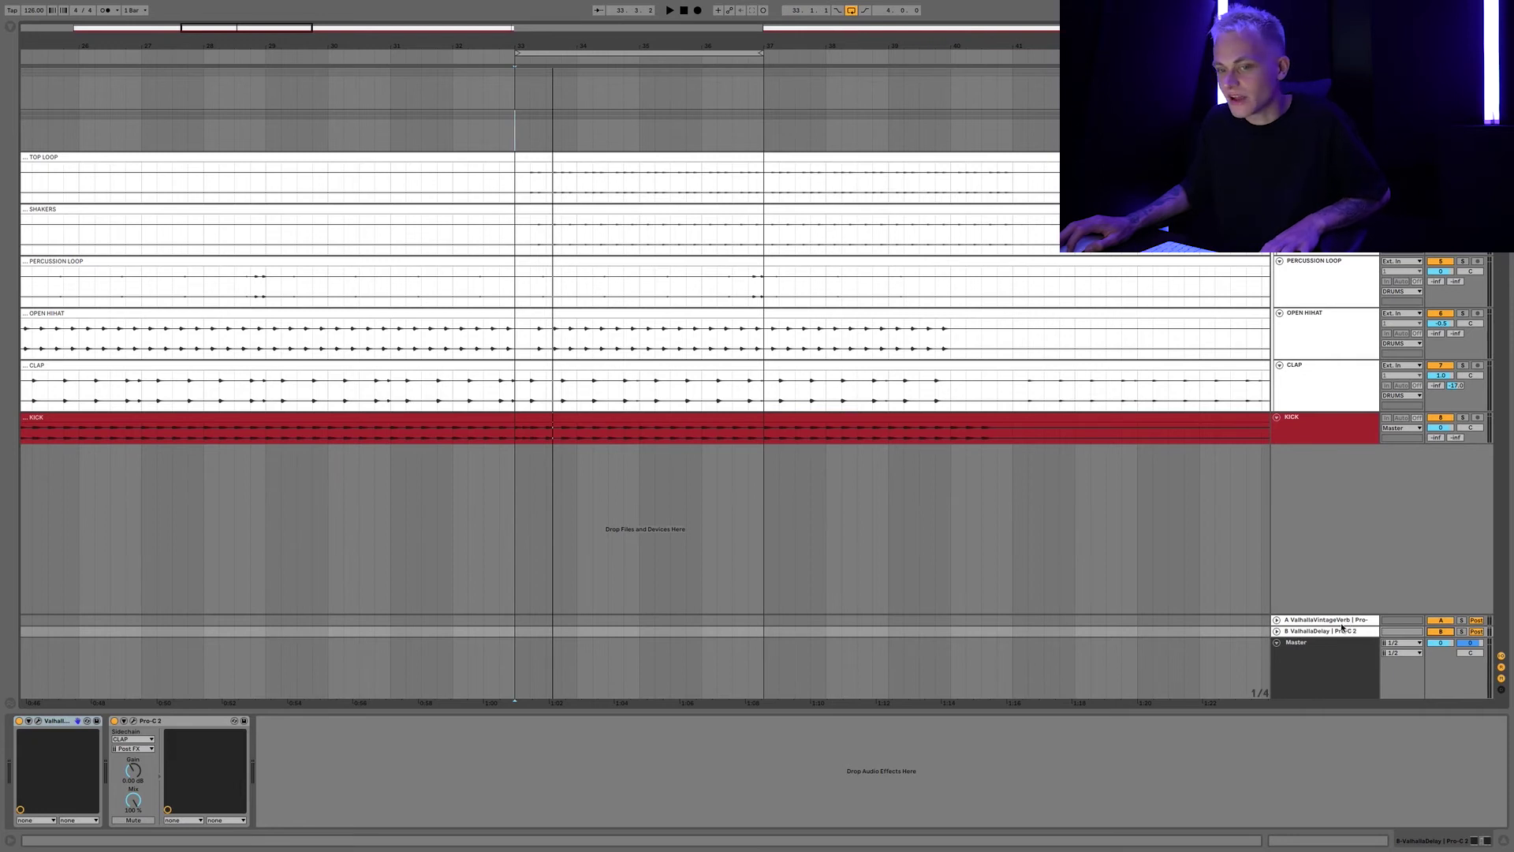
left_click(1340, 621)
left_click(1341, 632, "shift")
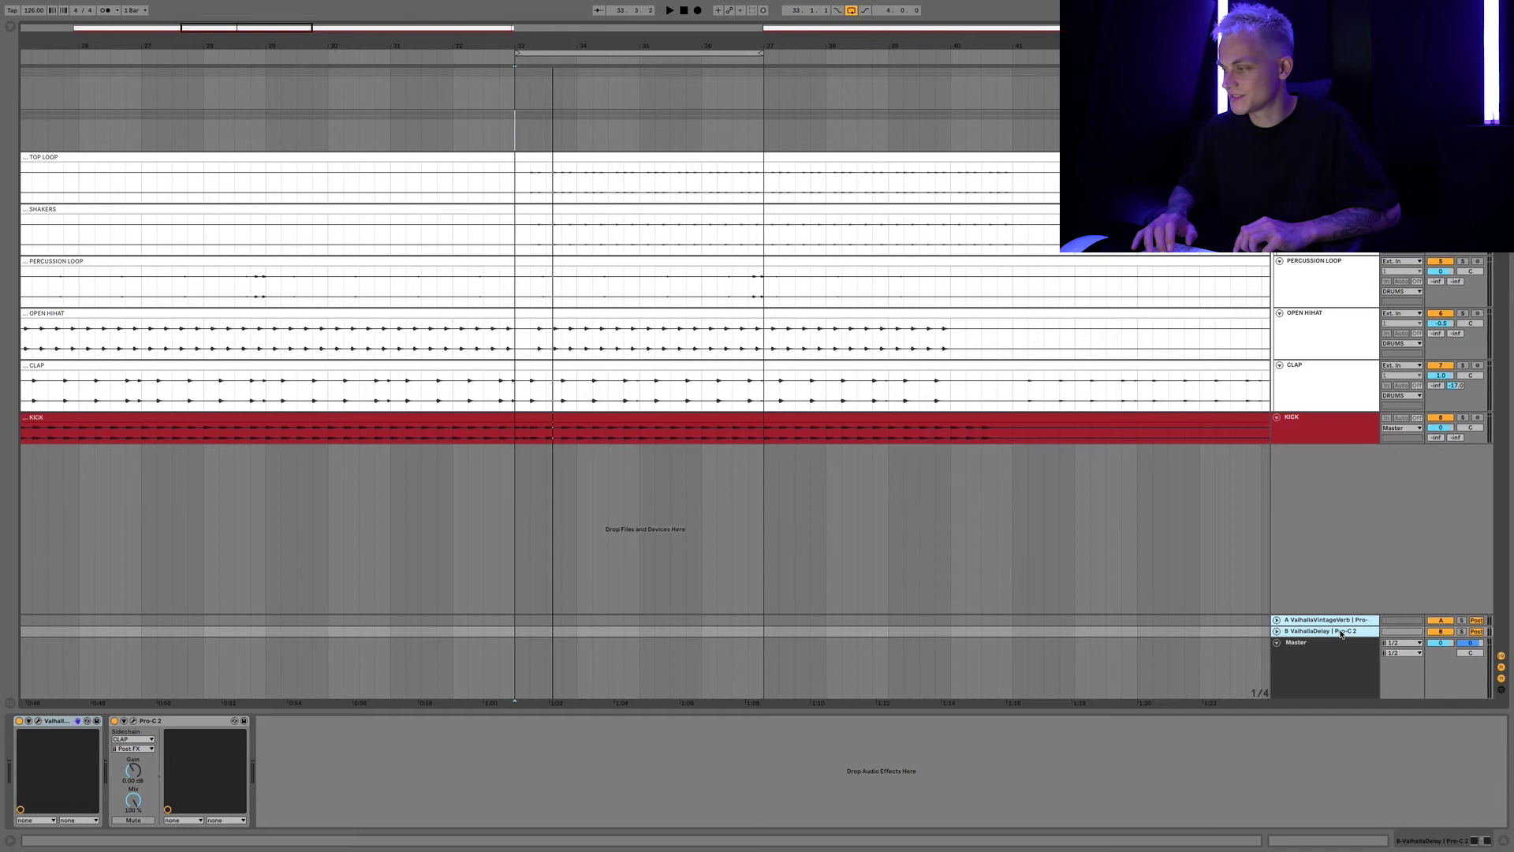
key("space")
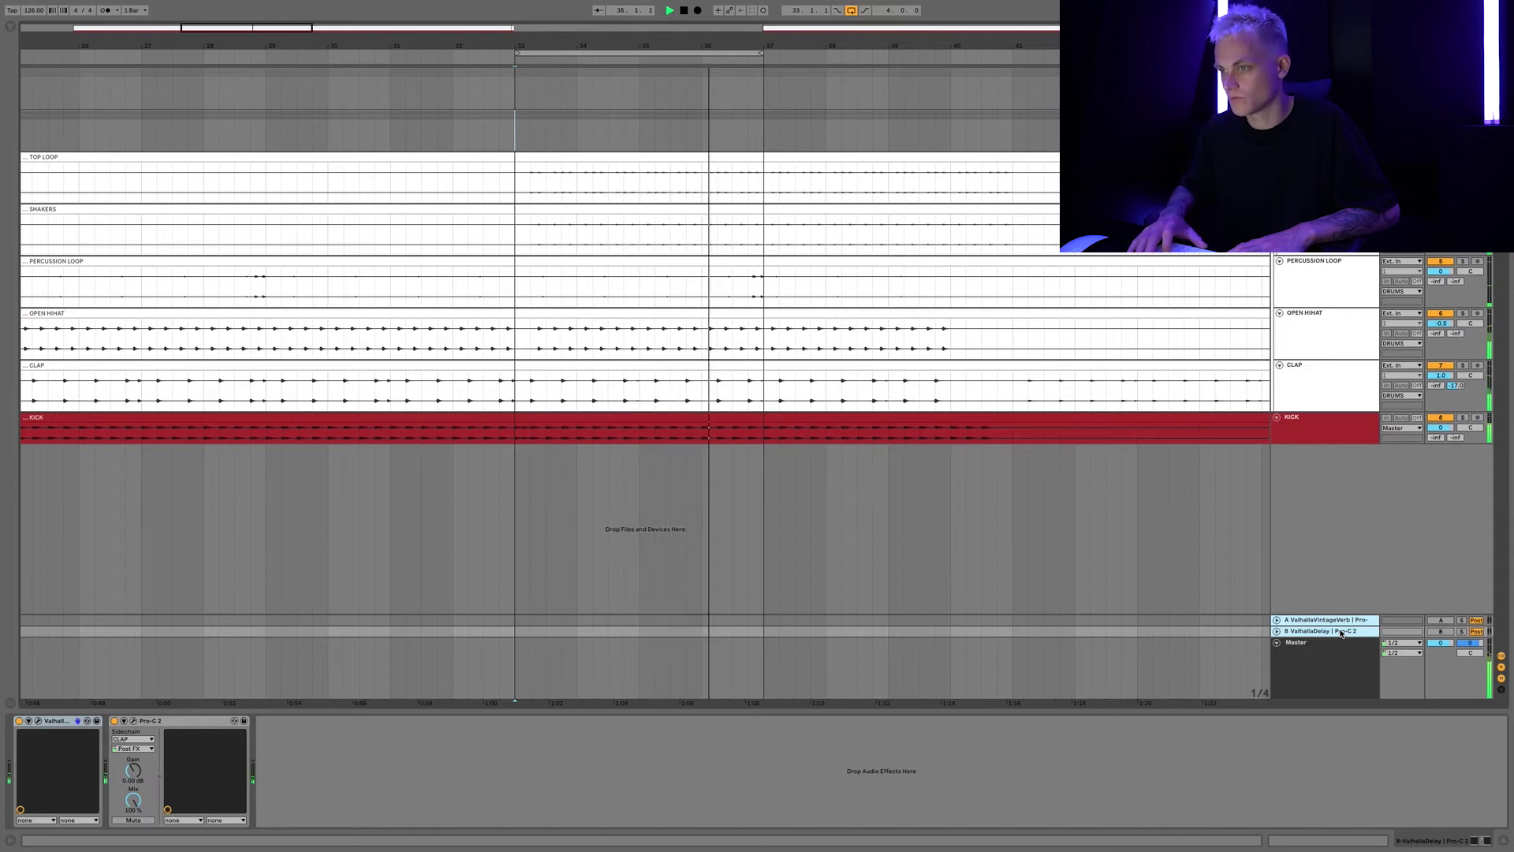
key("0")
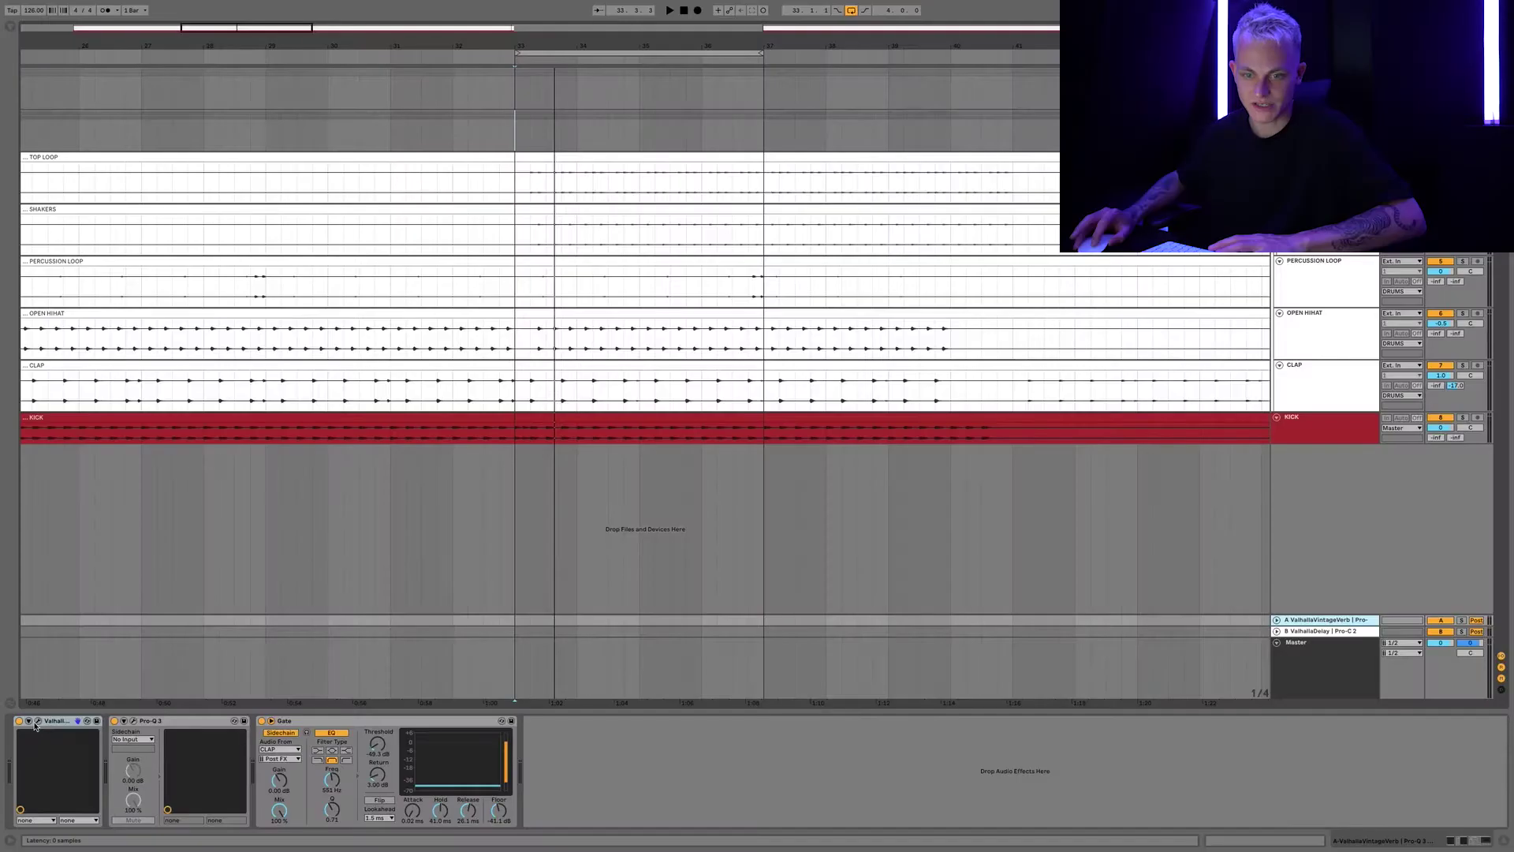
Inspect the ValhallaVintageVerb settings and the Pro-Q 3 curve on return track A, leaving only the reverb editor open.
left_click(35, 722)
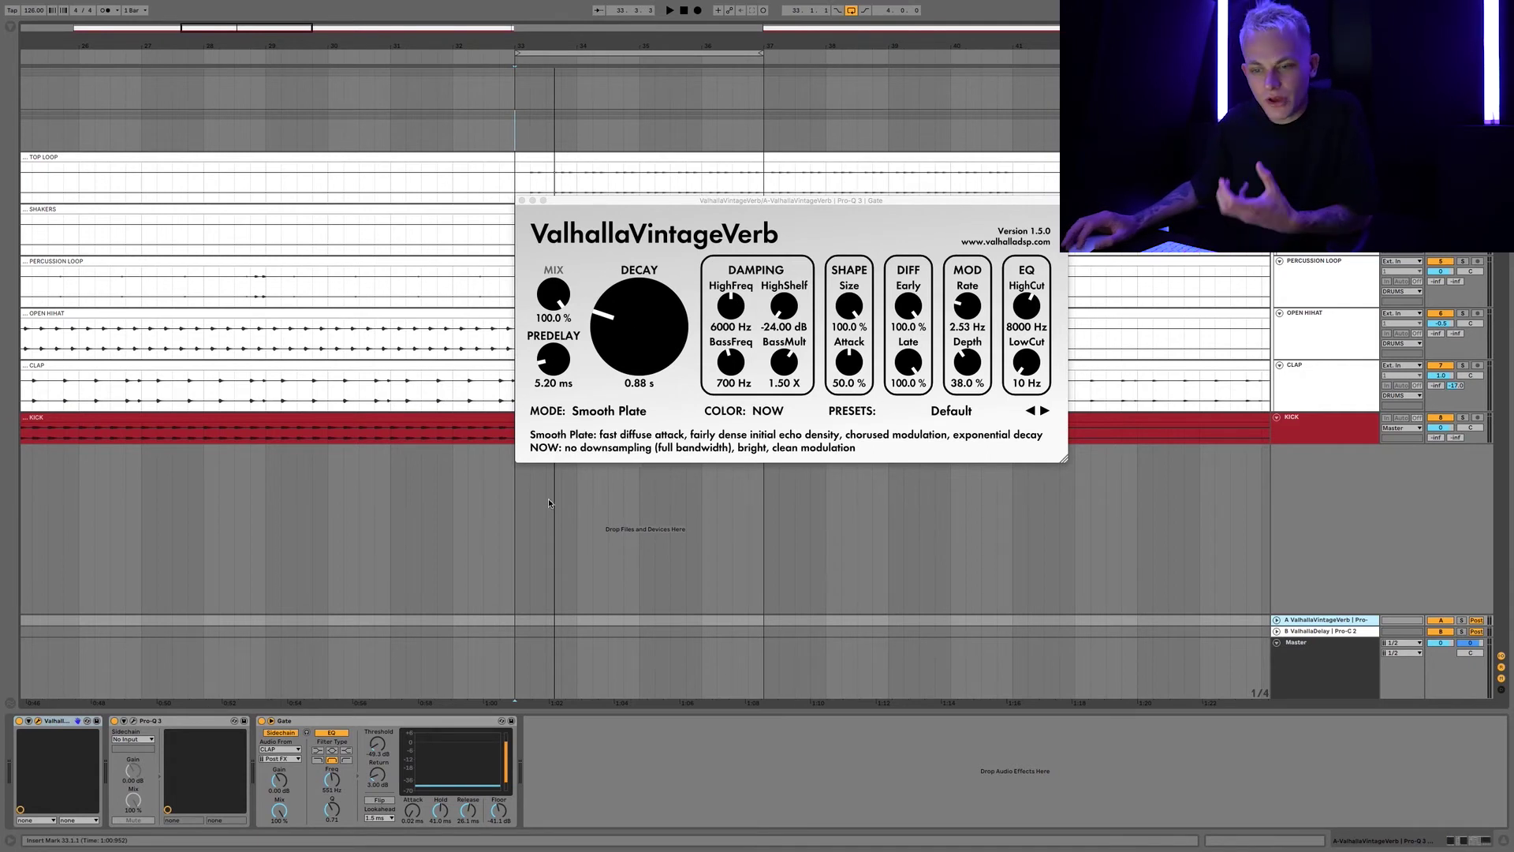
left_click(134, 722)
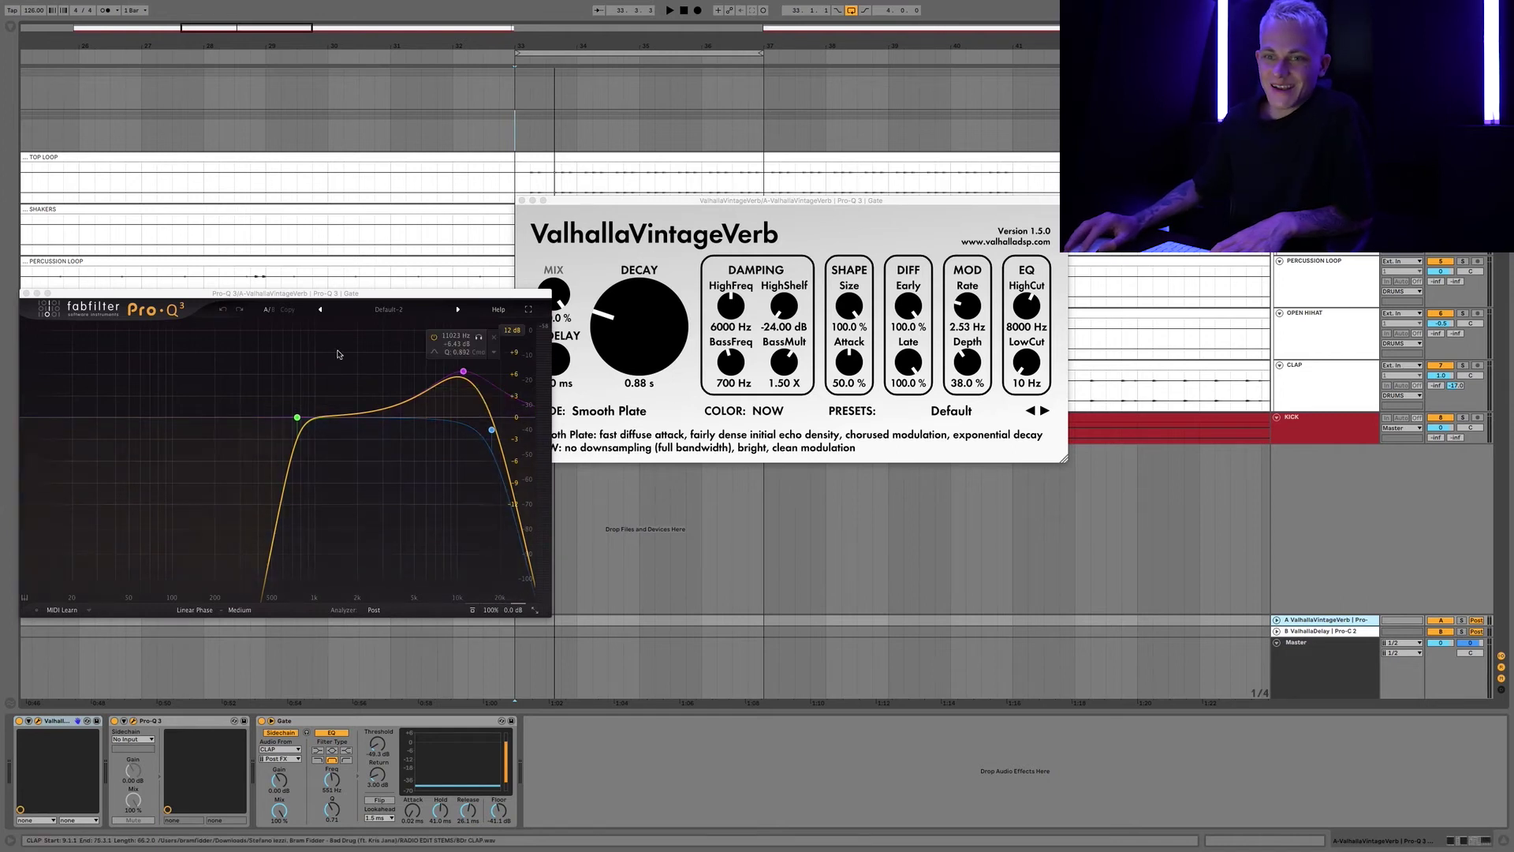
left_click(26, 293)
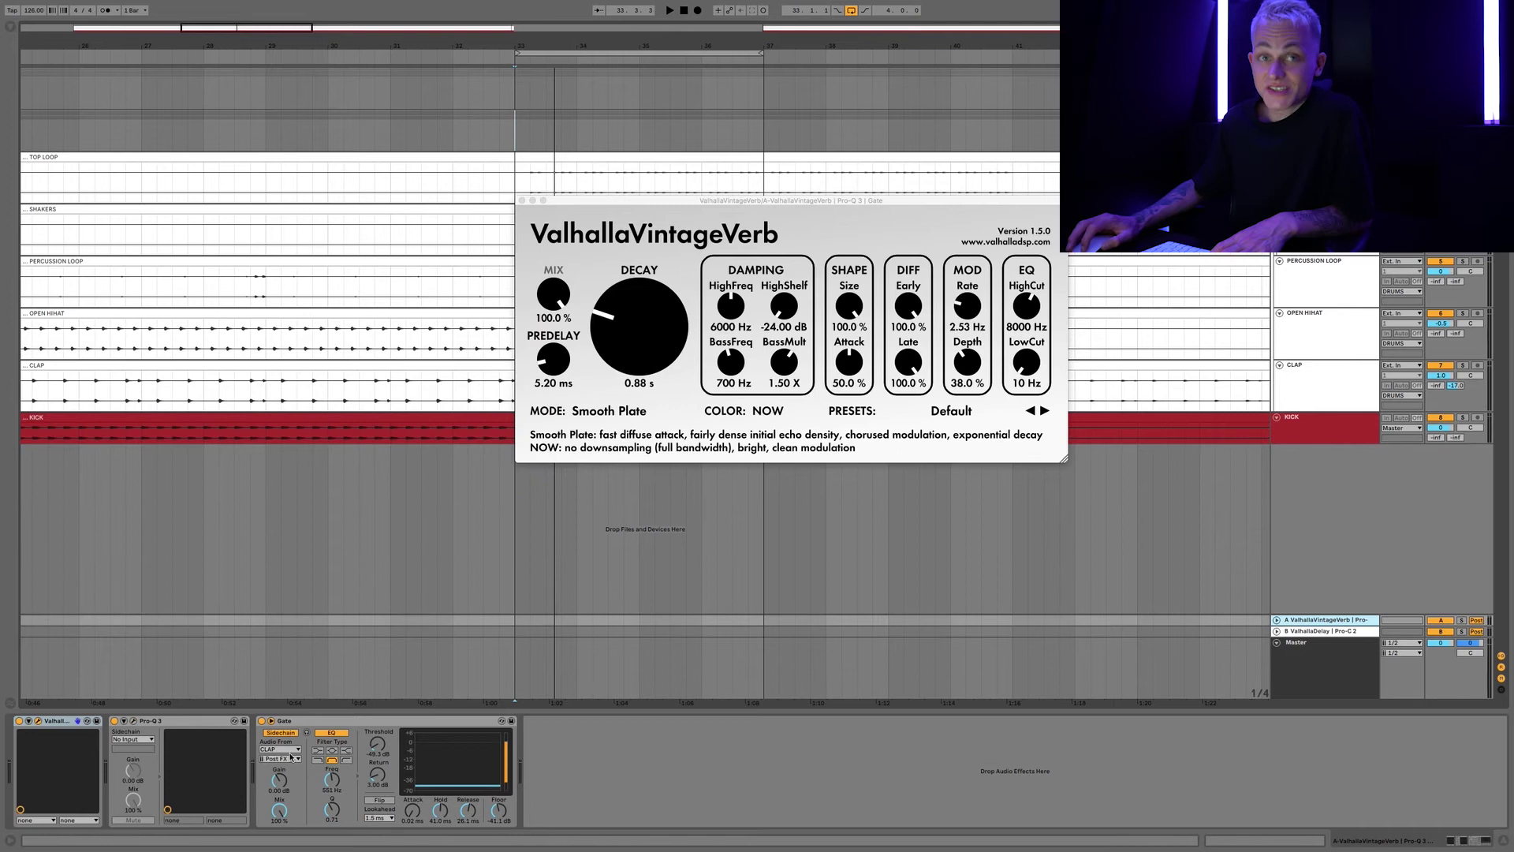
Close the ValhallaVintageVerb editor, and play the drums with return track A soloed and unsoloed to hear the reverb.
left_click(521, 201)
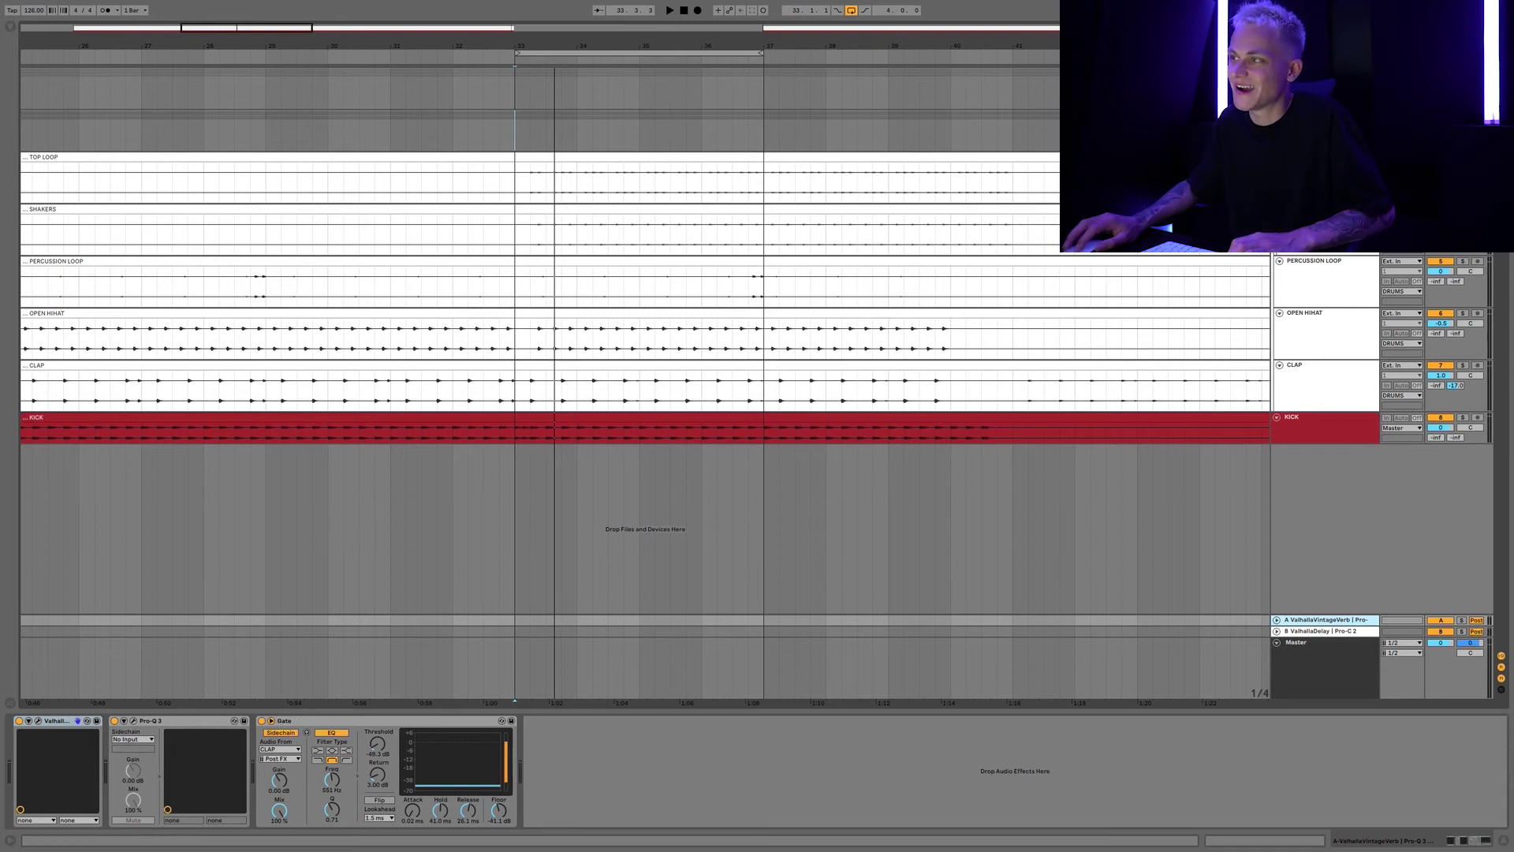
left_click(1325, 77)
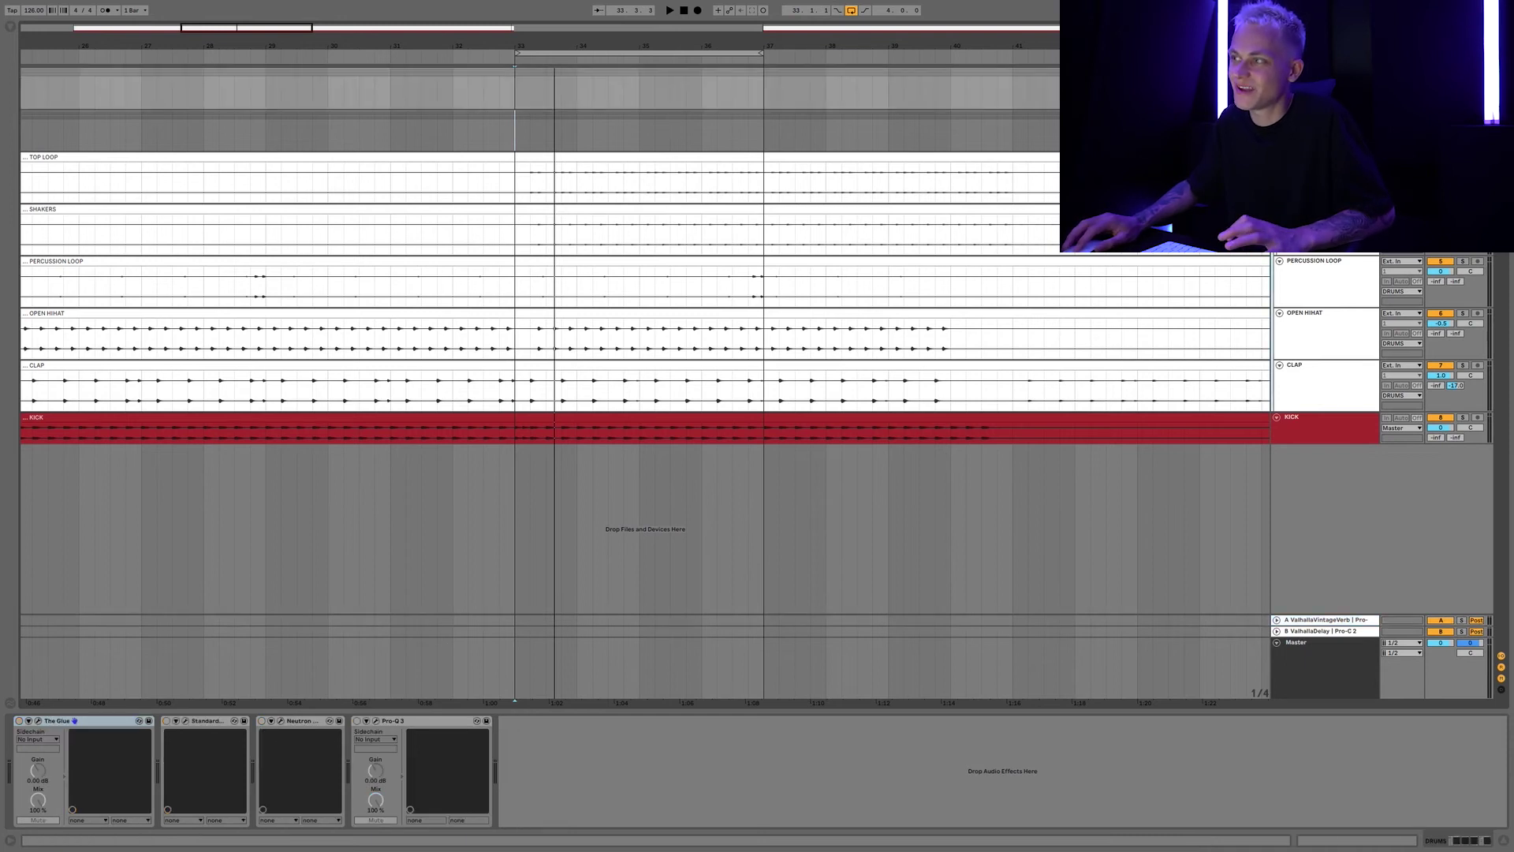
left_click(1333, 620)
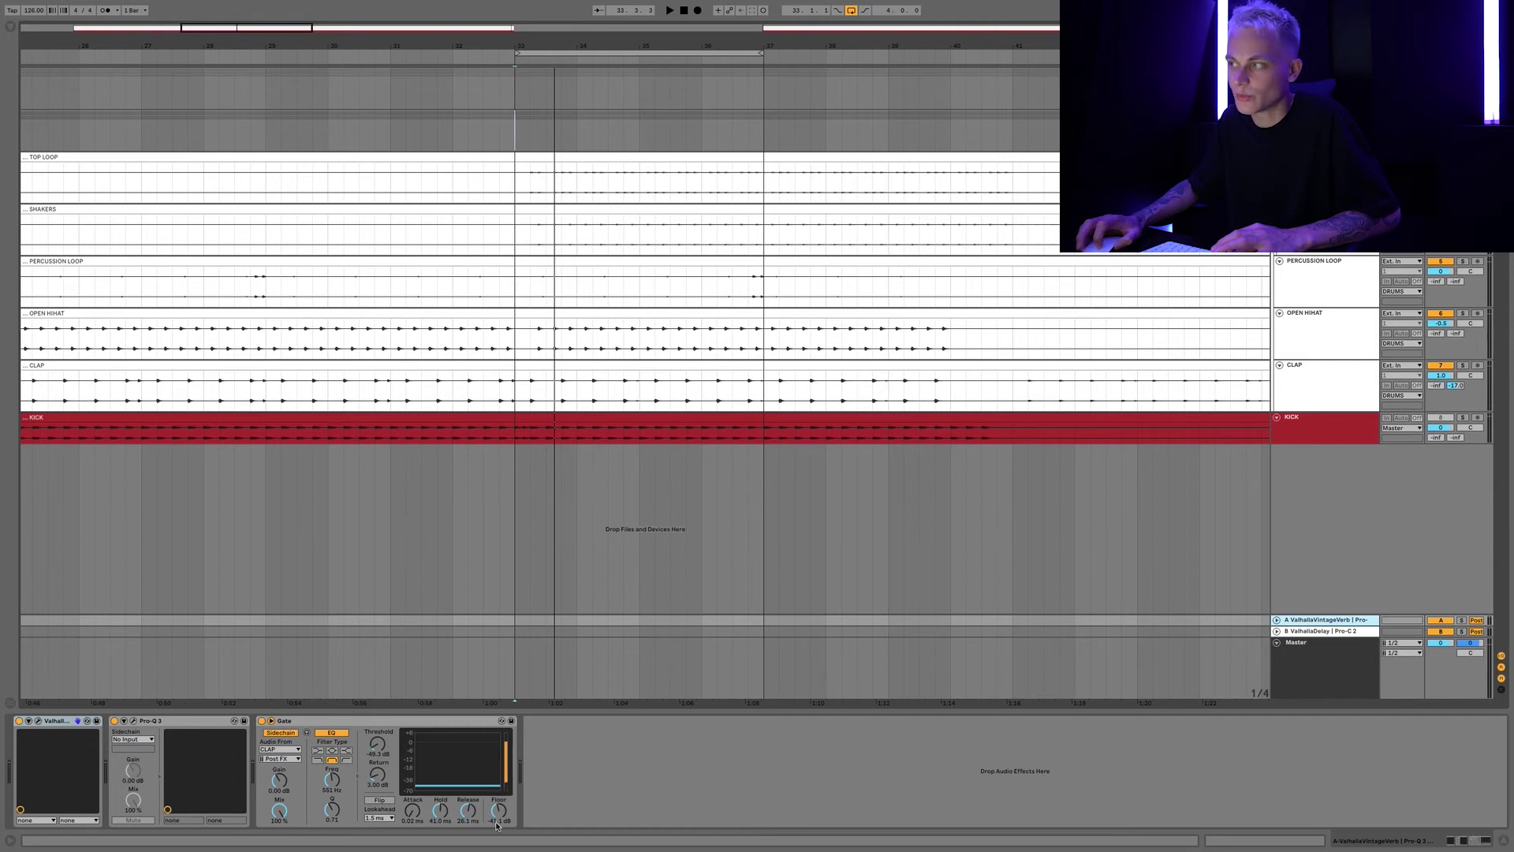
key("space")
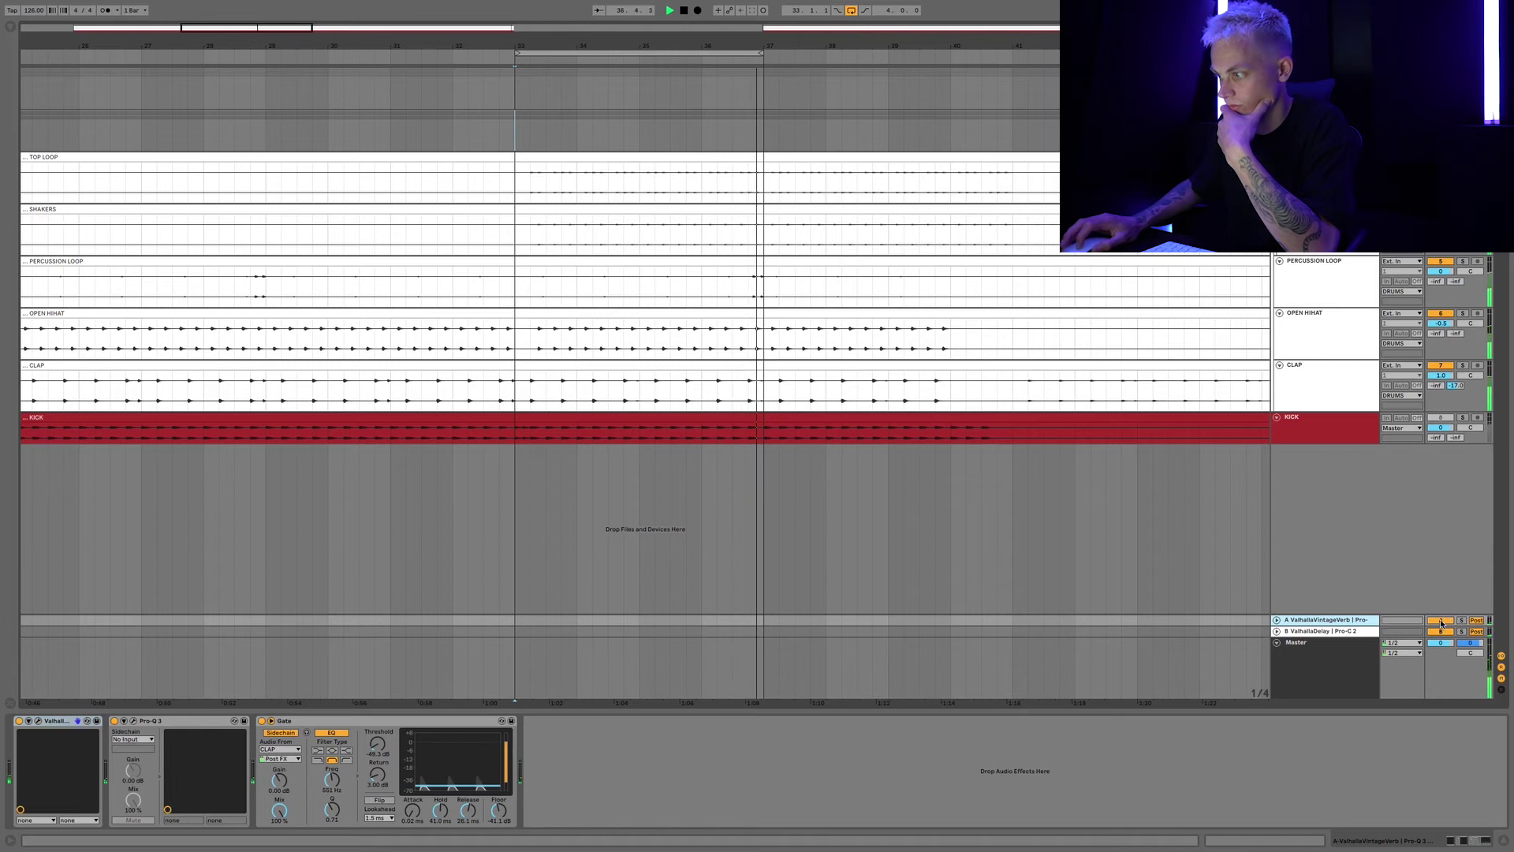
left_click(1462, 620)
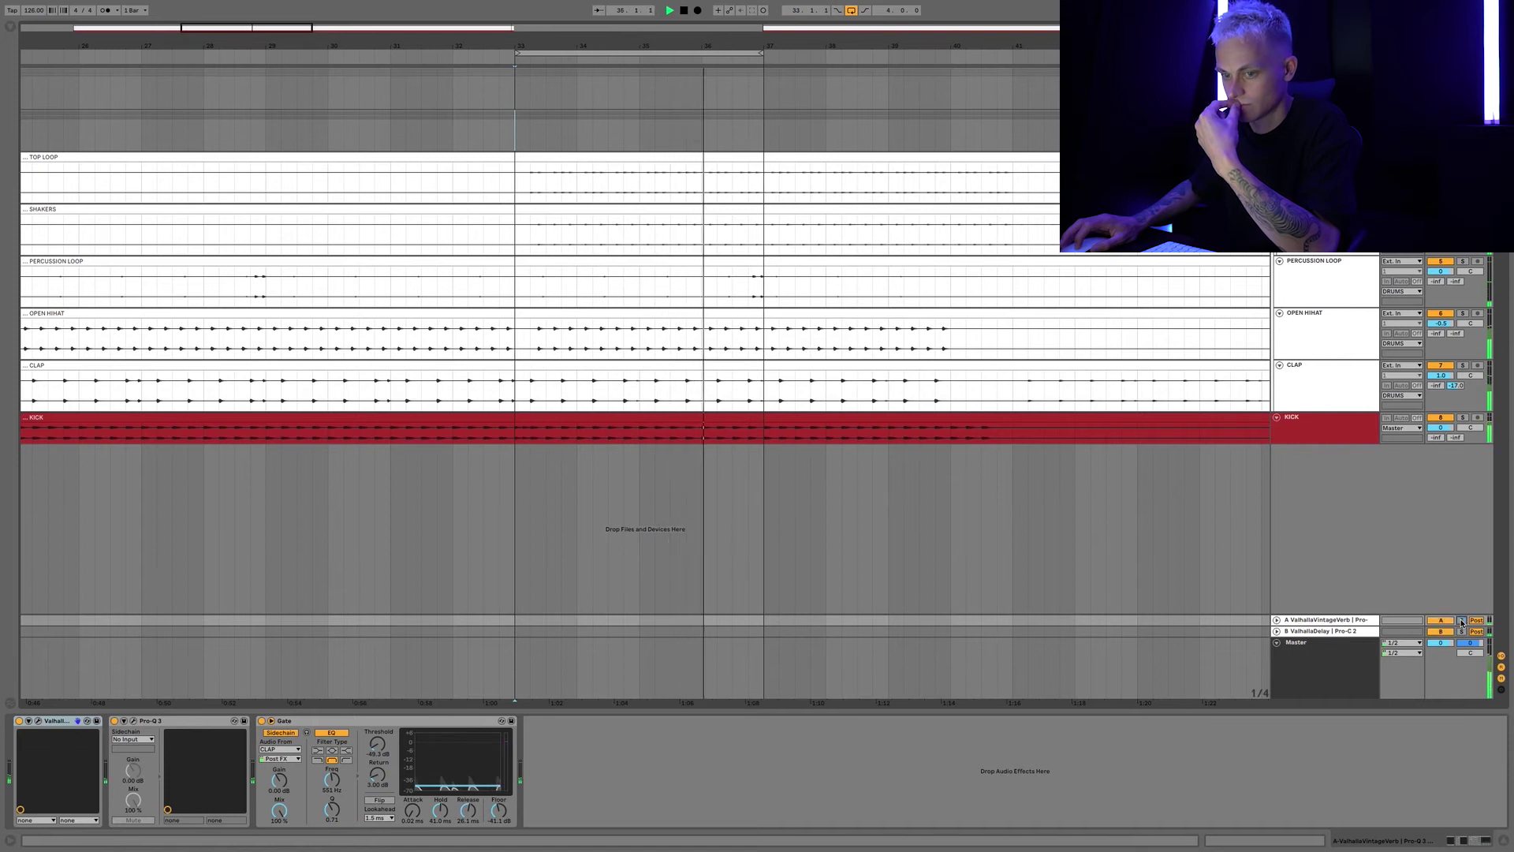
left_click(1462, 620)
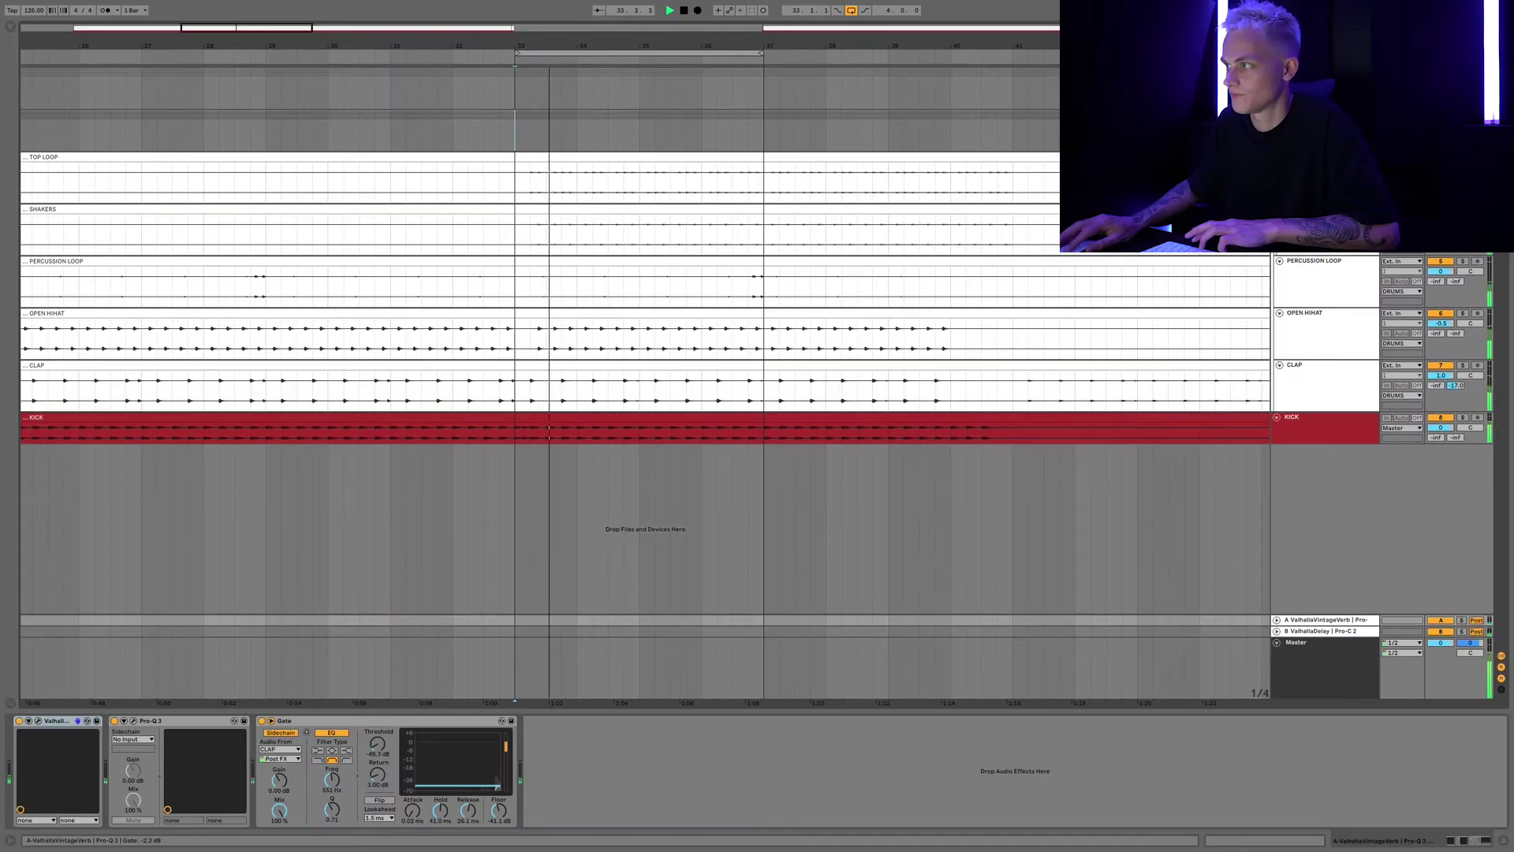
Unfold return track A, reset its volume to 0 dB, and compare the drums with the reverb return off and on.
left_click_drag(1346, 614, 1345, 576)
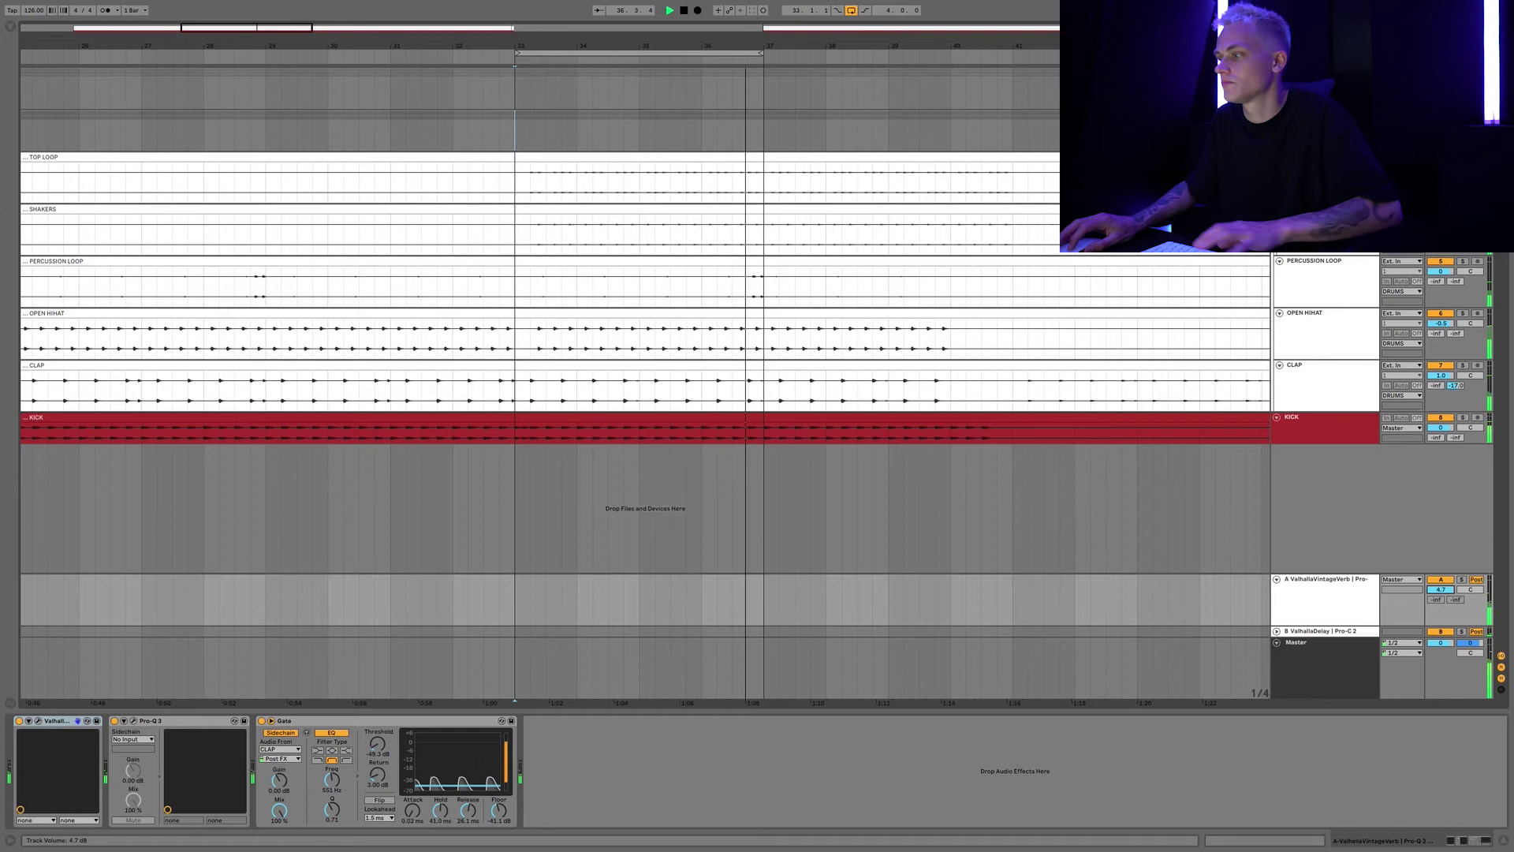
double_click(1438, 592)
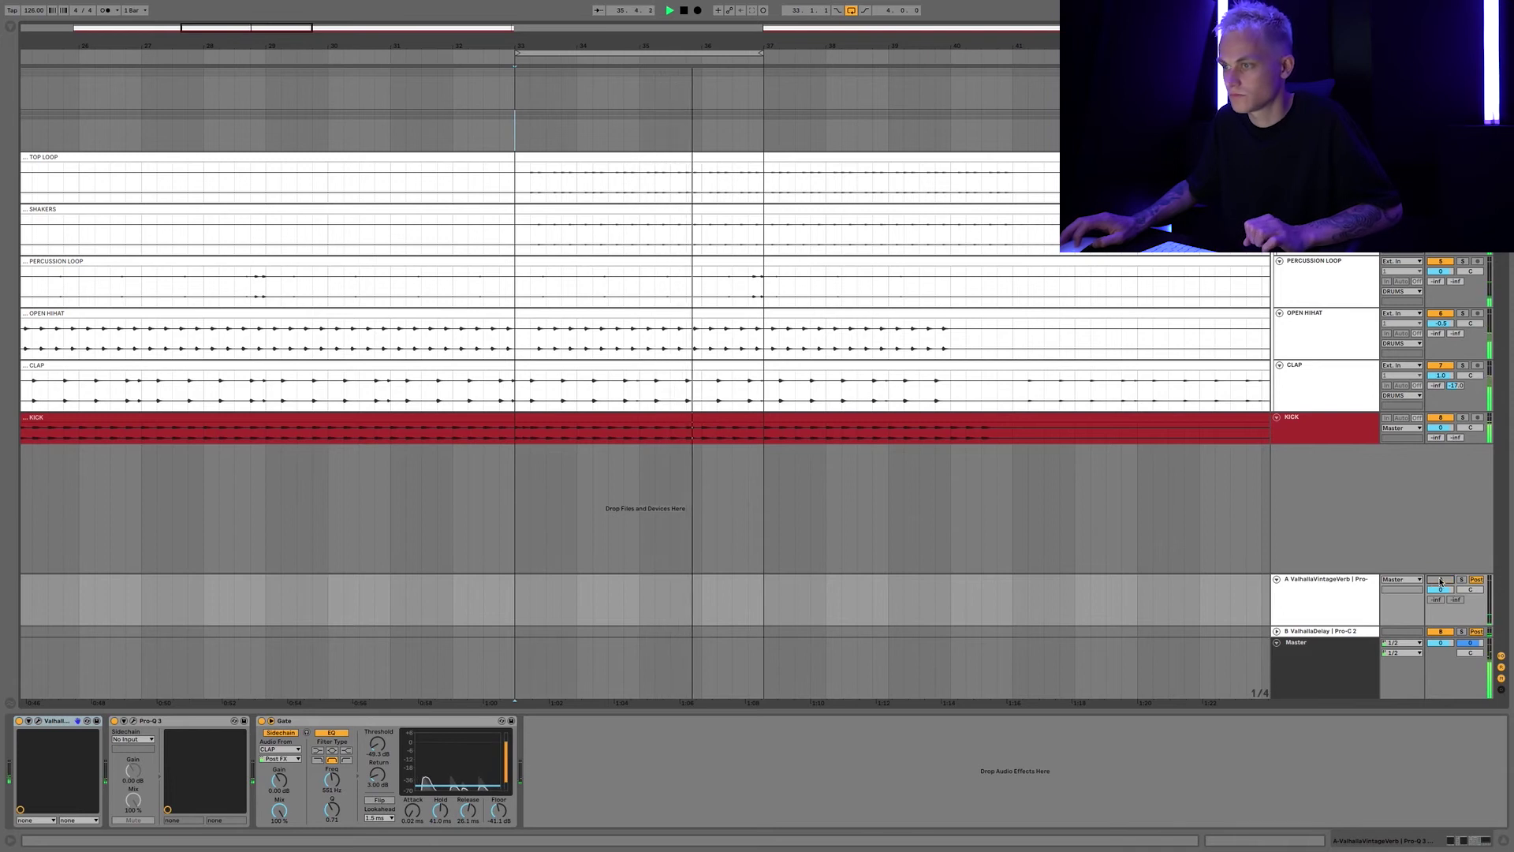
left_click(1440, 579)
left_click(1440, 580)
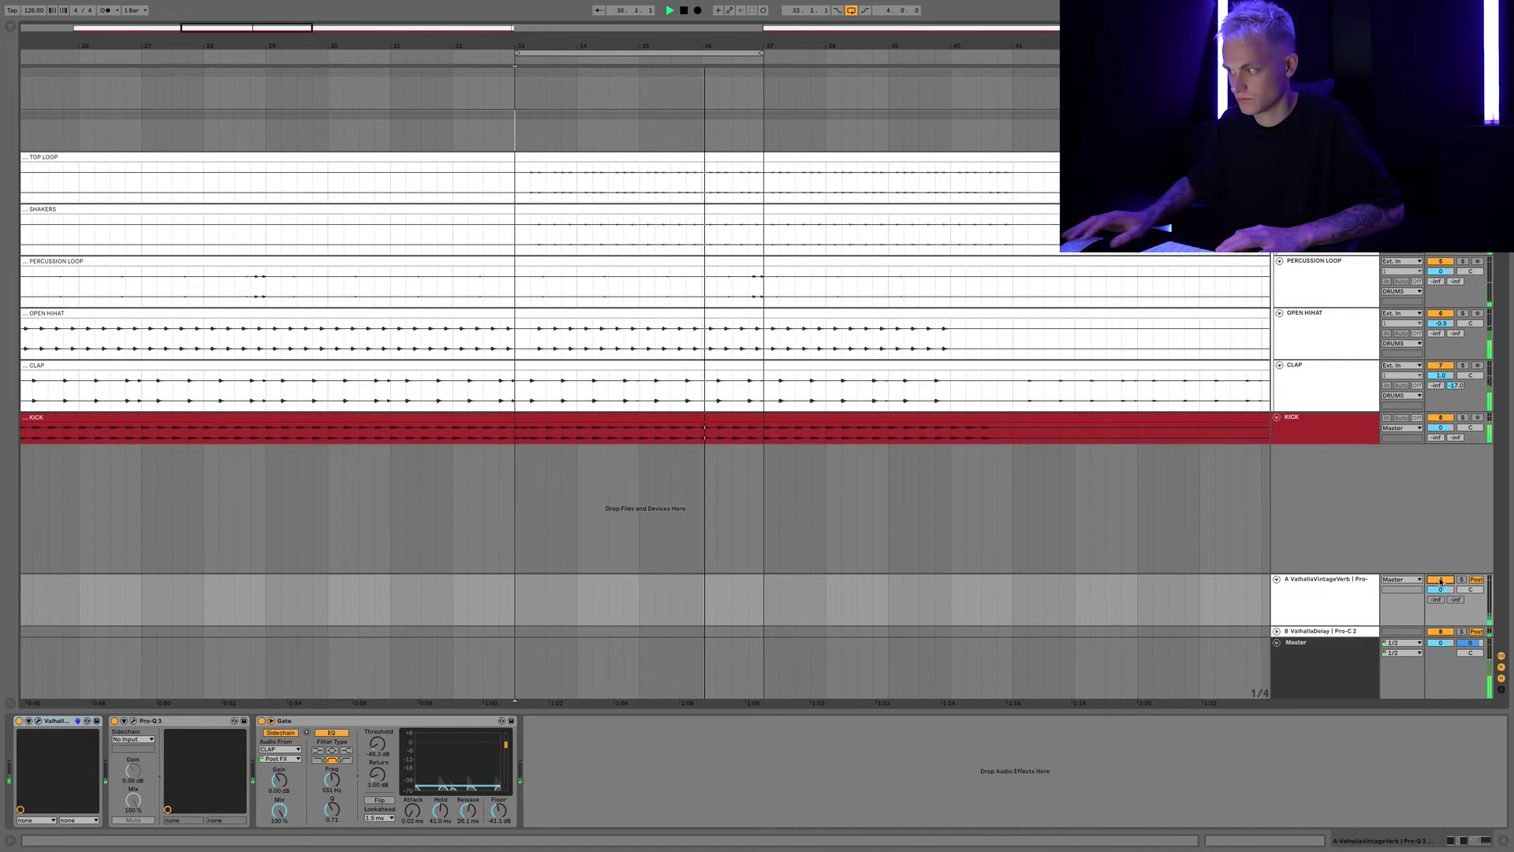
left_click(1440, 579)
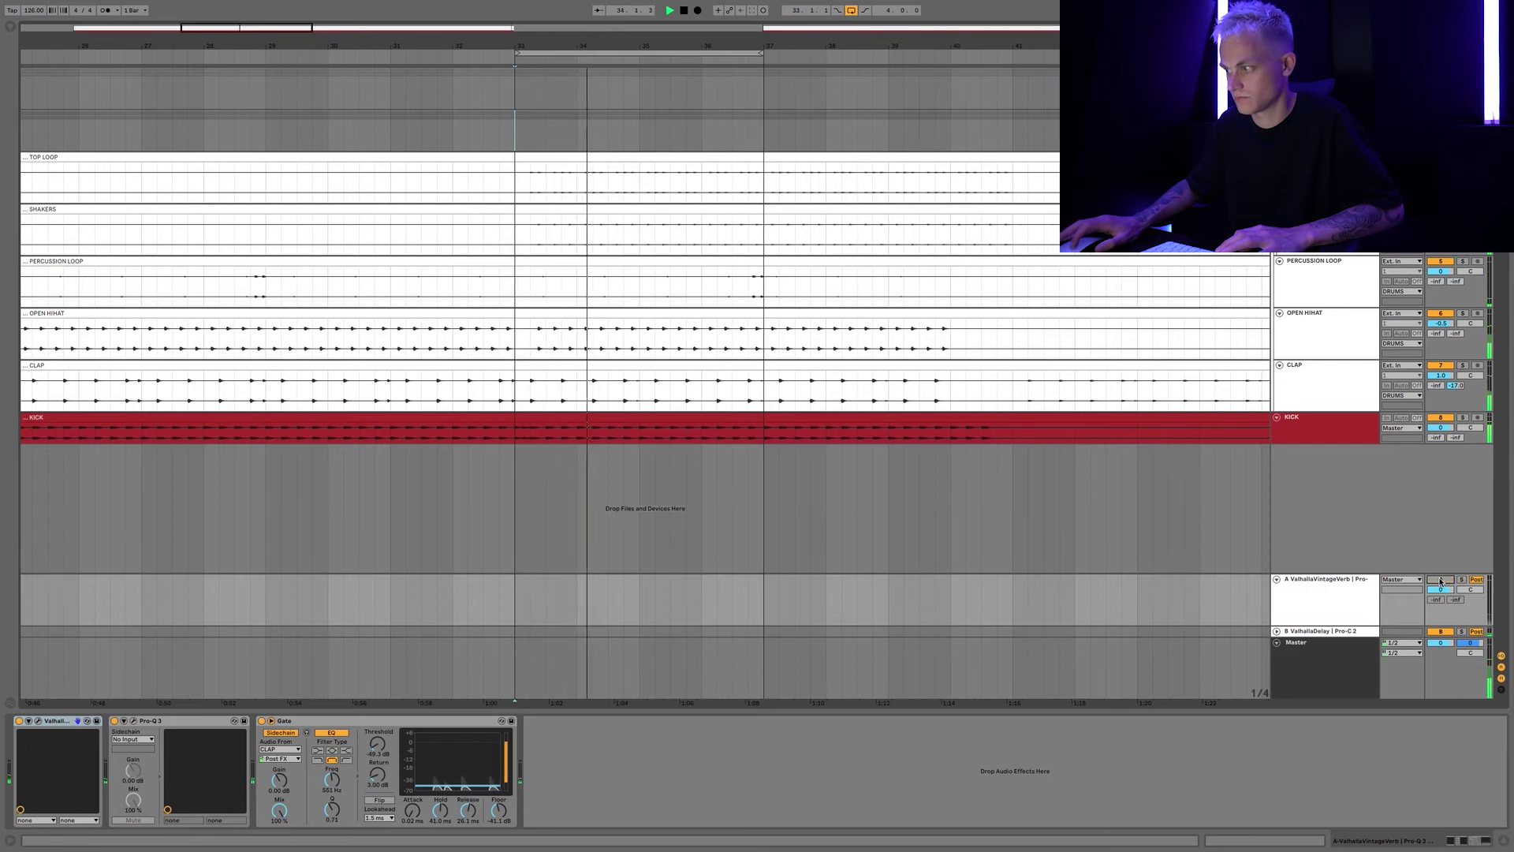
left_click(1441, 580)
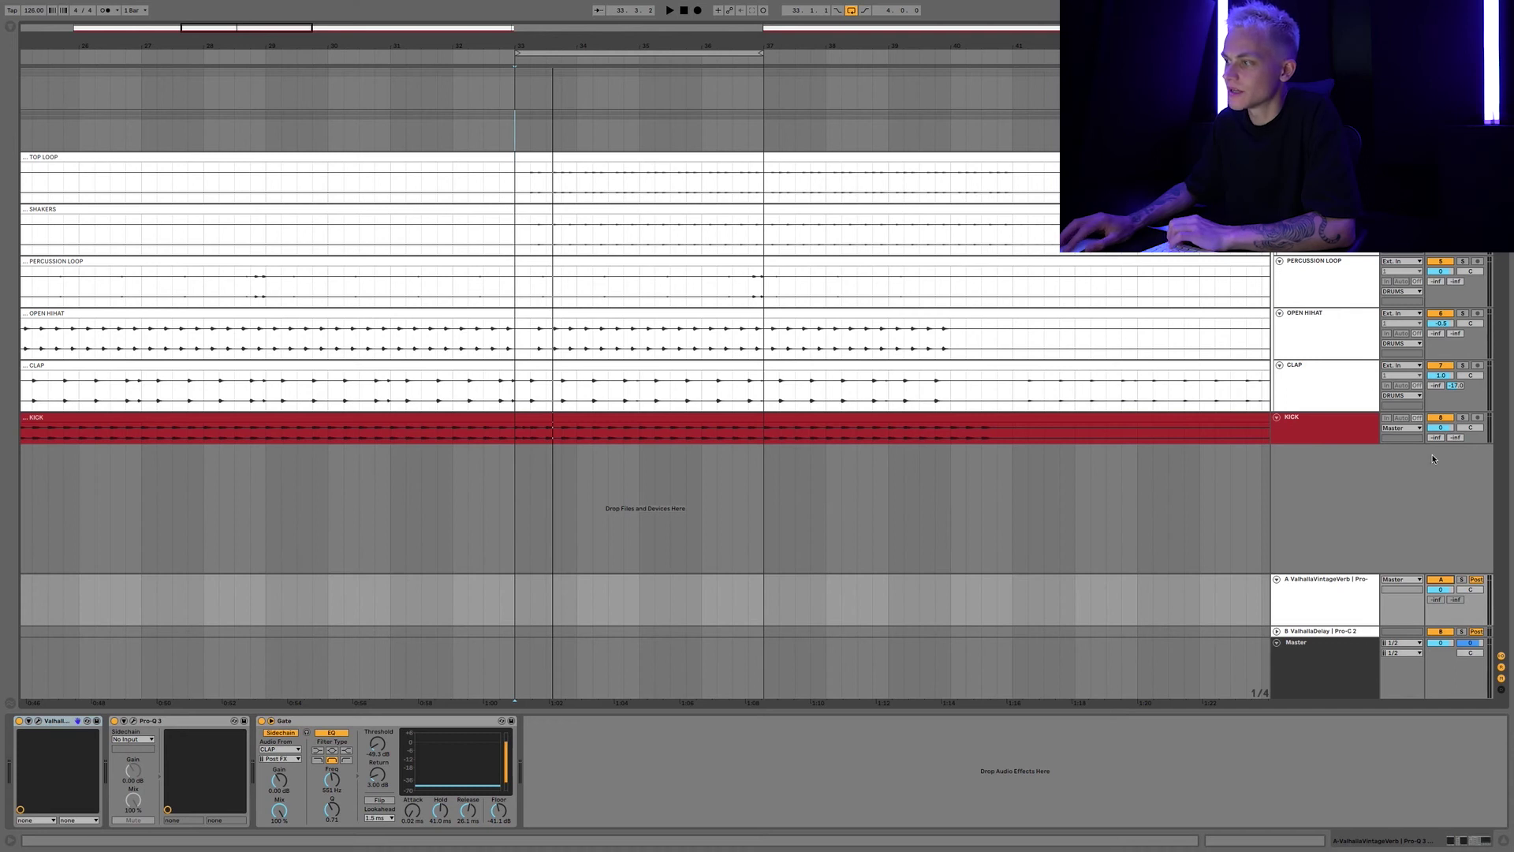
Open the ValhallaDelay editor on return track B and unfold that return track.
left_click(1309, 391)
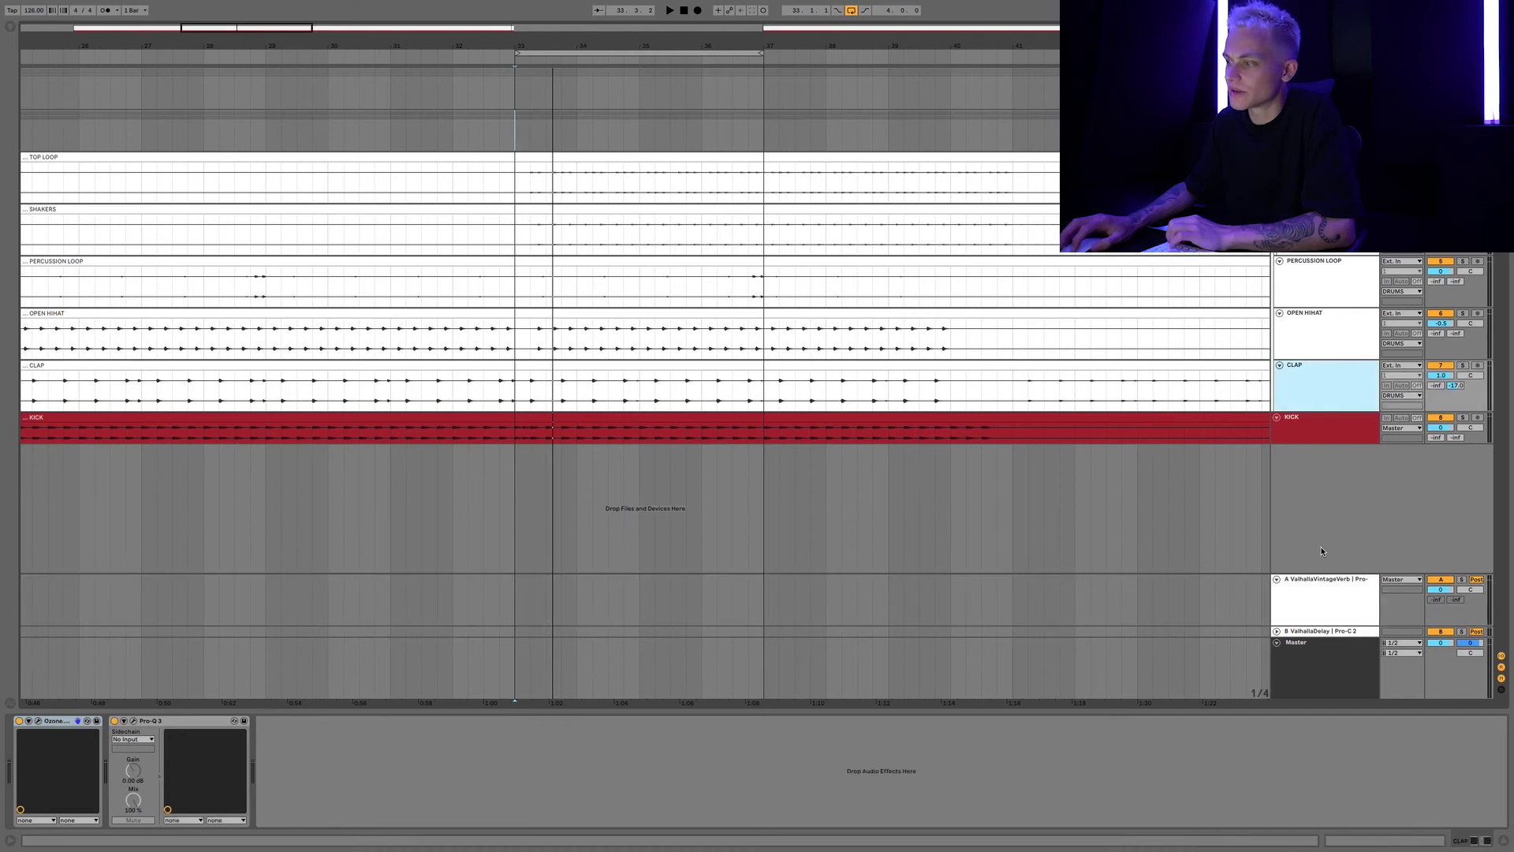
left_click(1309, 632)
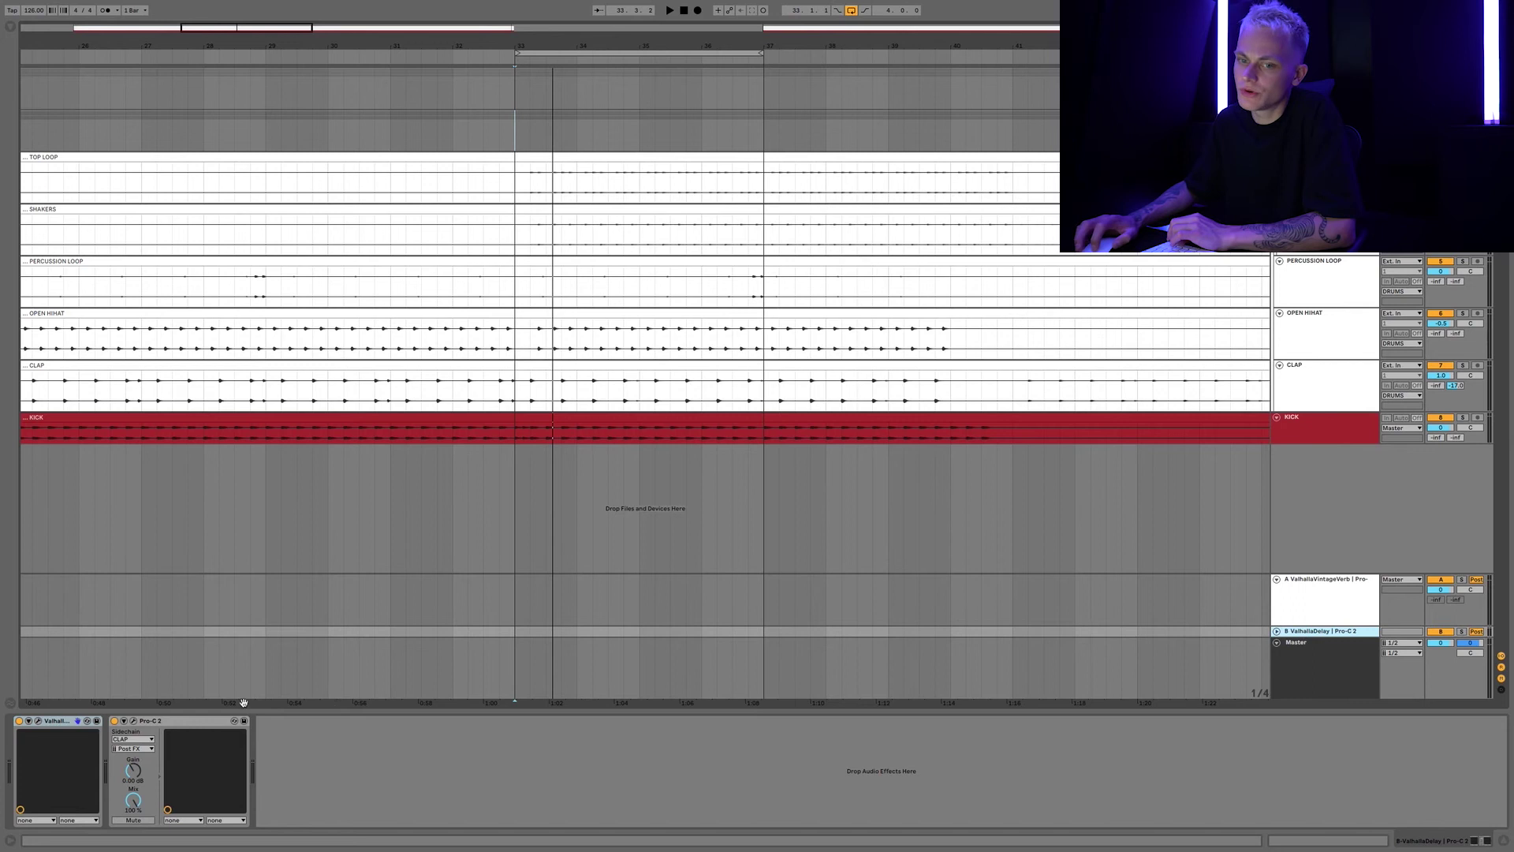
left_click(39, 722)
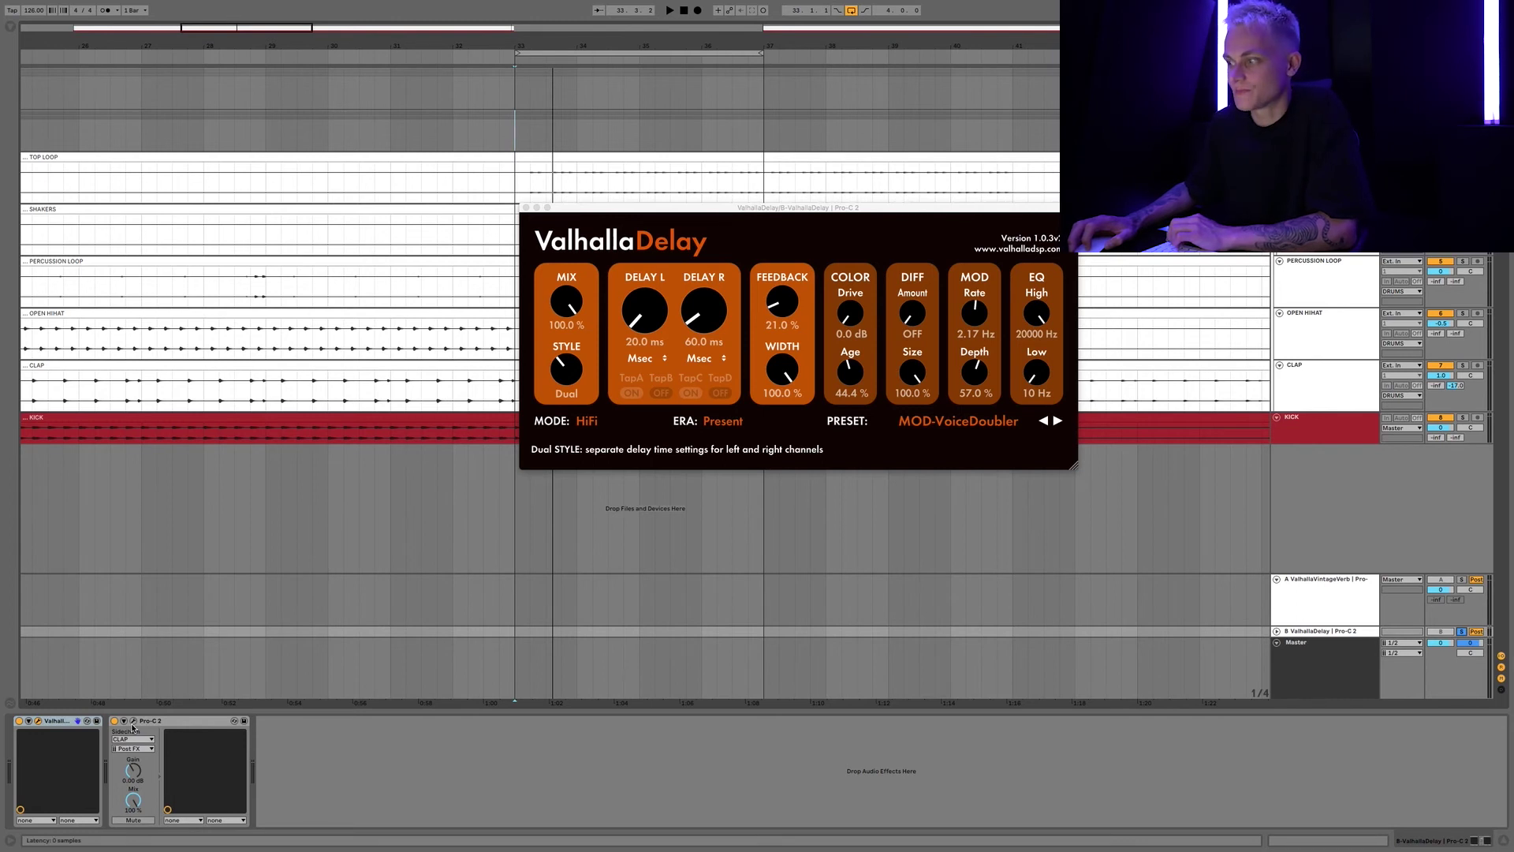
left_click(1277, 632)
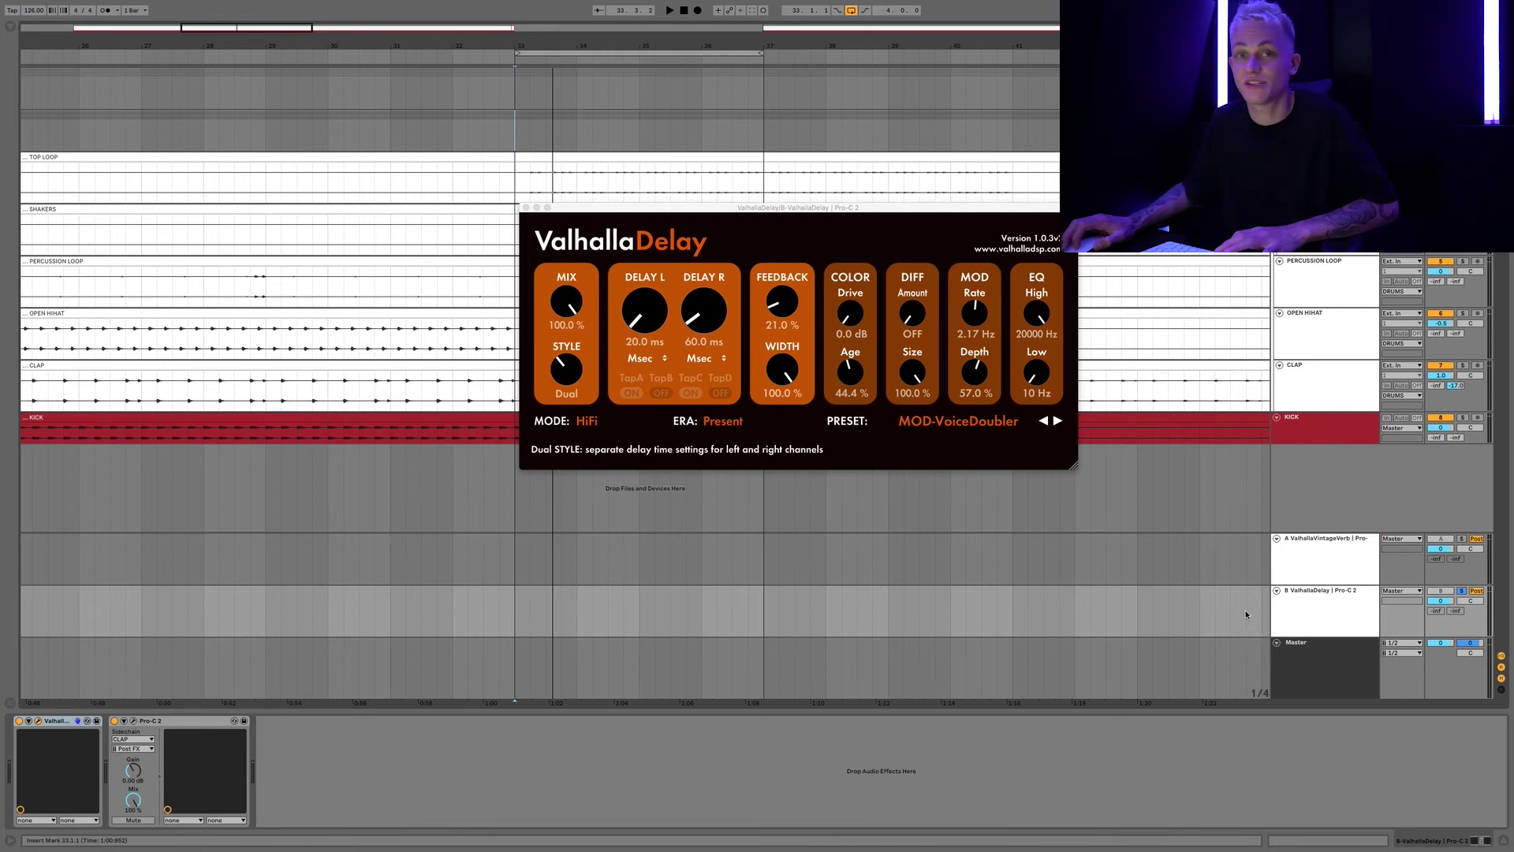
Hide the plug-in windows and audition the CLAP track soloed through the delay return, undoing the trial send change.
key("super+alt+p")
key("space")
left_click(1462, 366)
left_click_drag(1458, 387, 1457, 351)
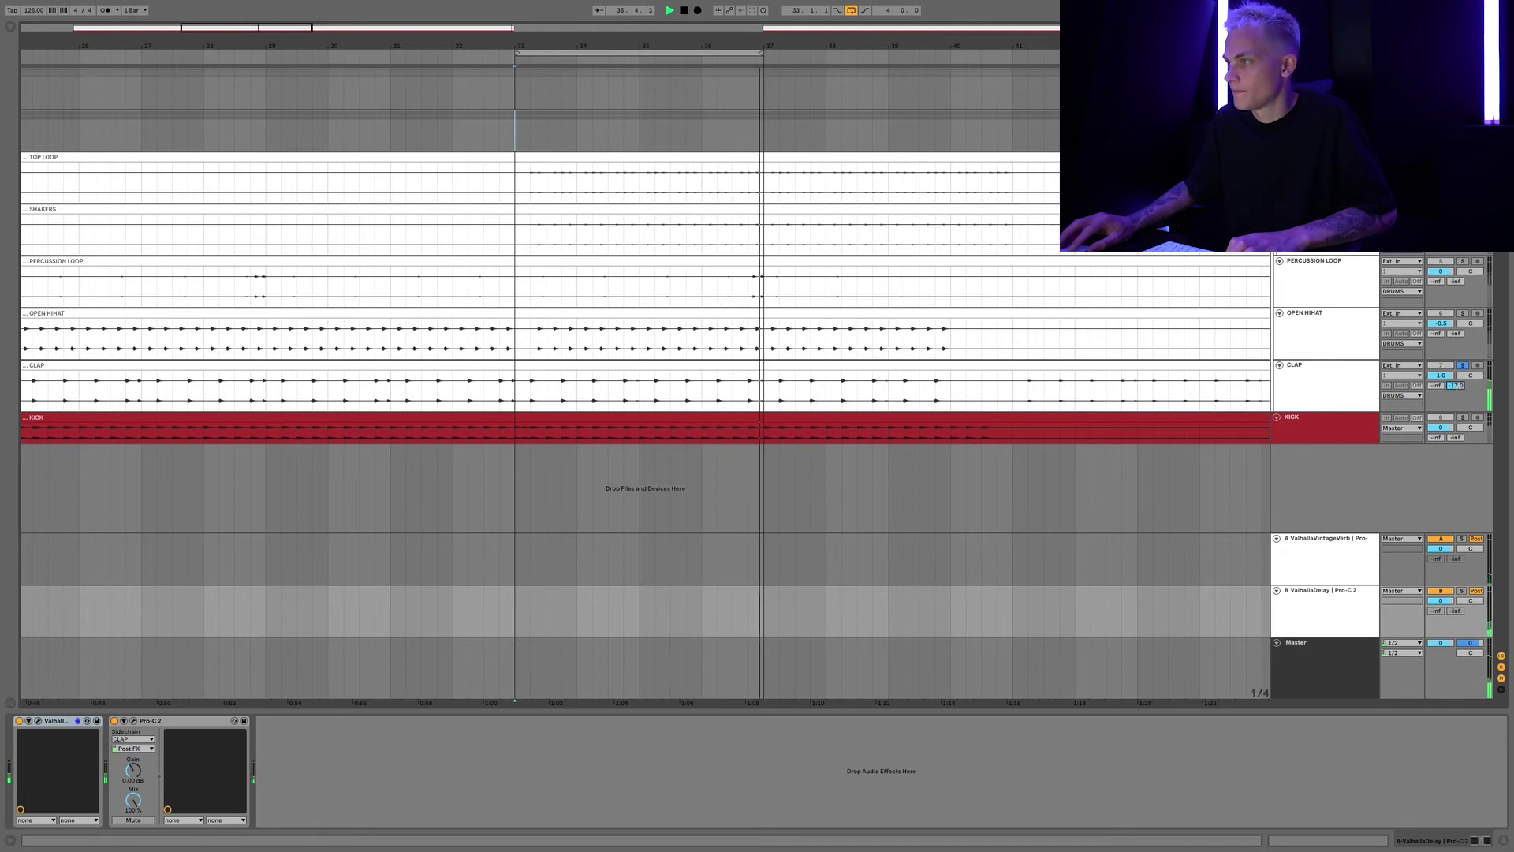
key("super+z")
key("s")
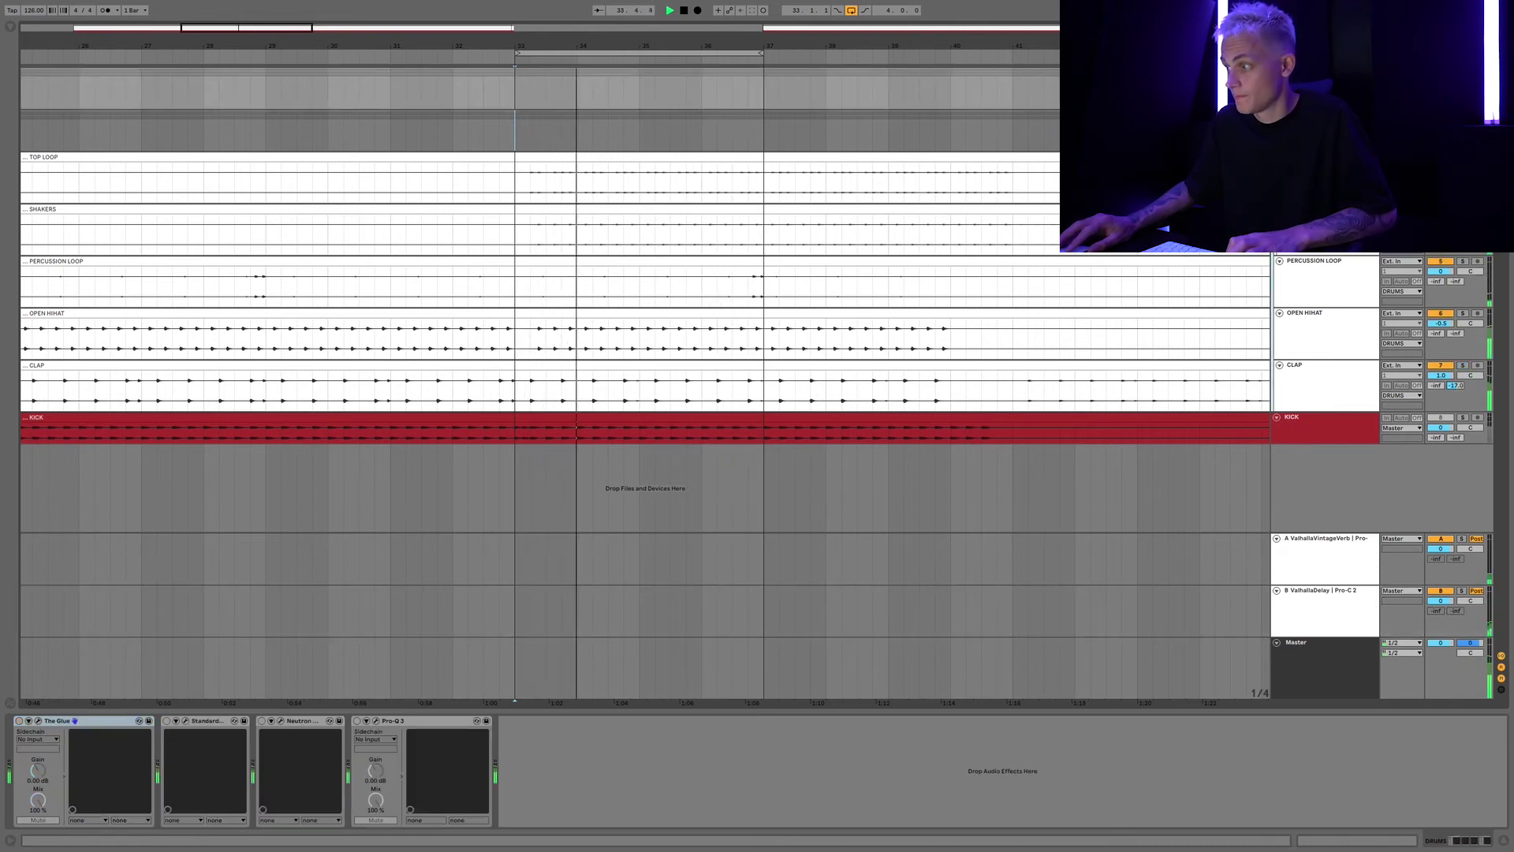
Switch the KICK track back on, select both return tracks, and compare the drums with the two returns off and on.
key("F8")
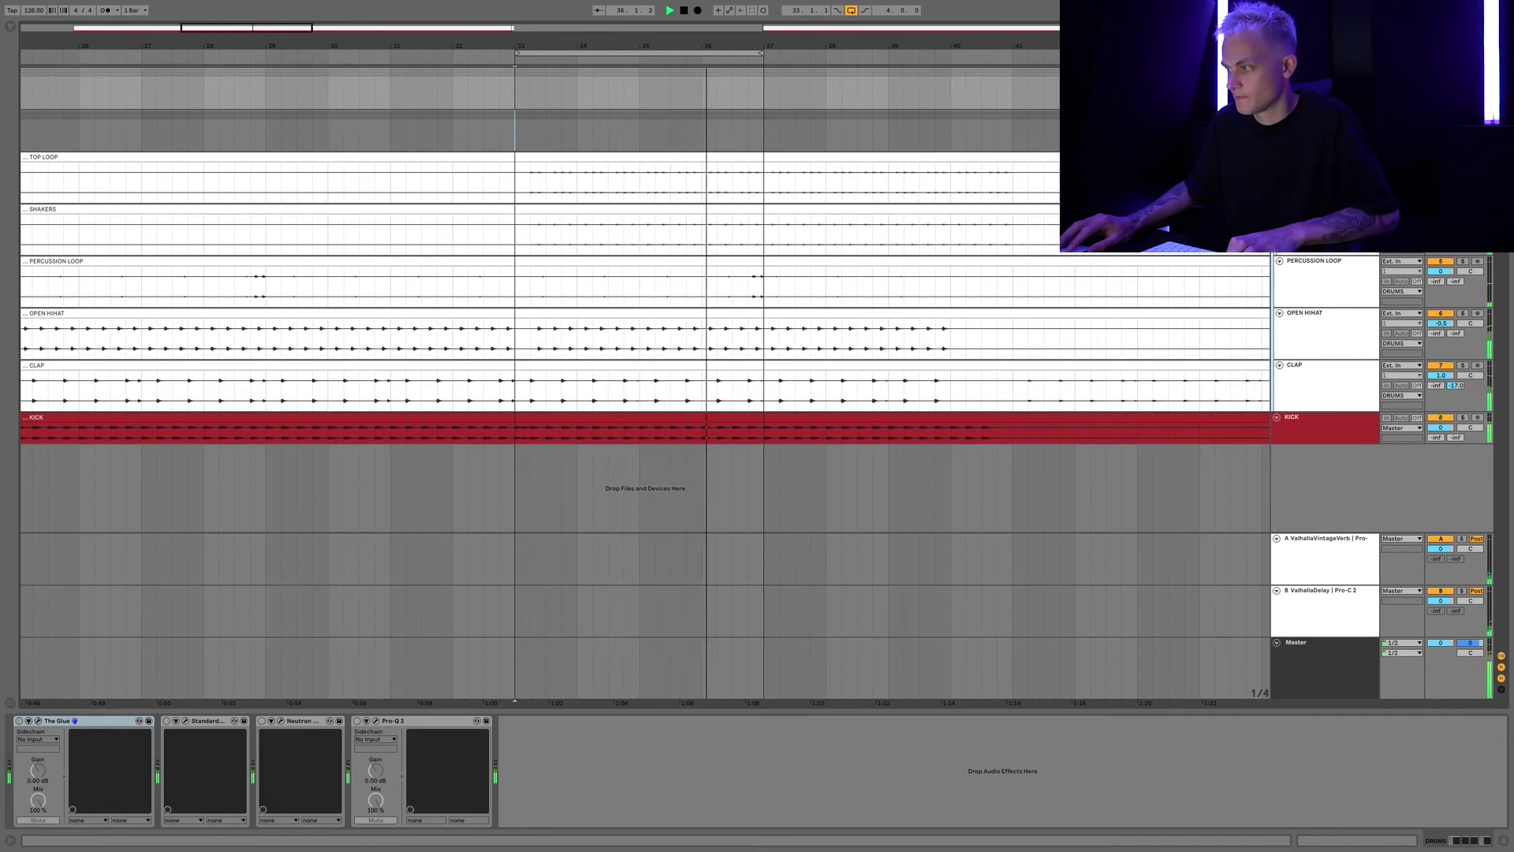
left_click(1325, 563)
left_click(1332, 609, "shift")
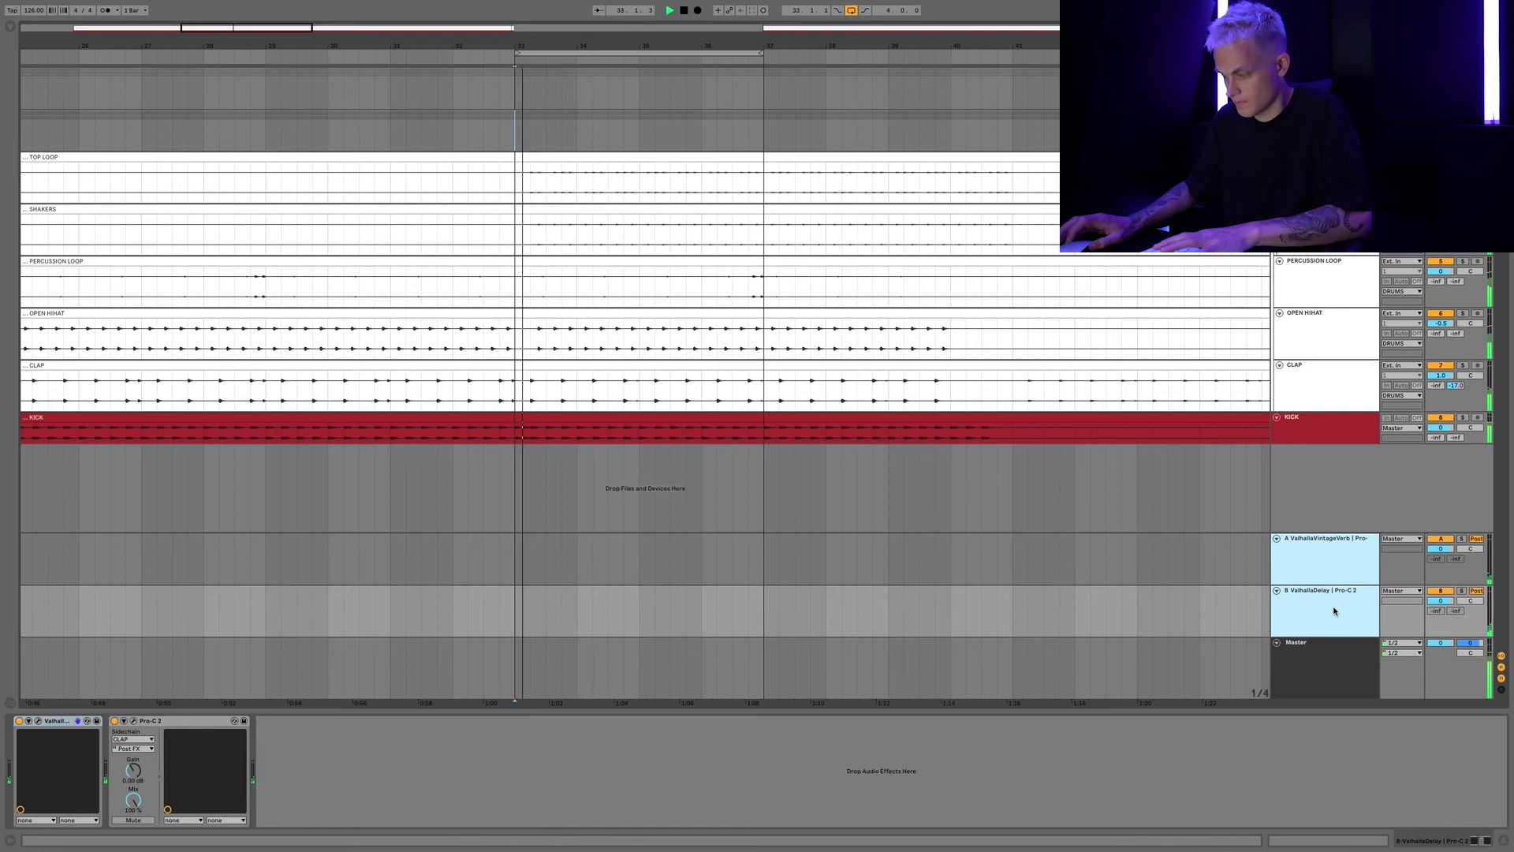
key("0")
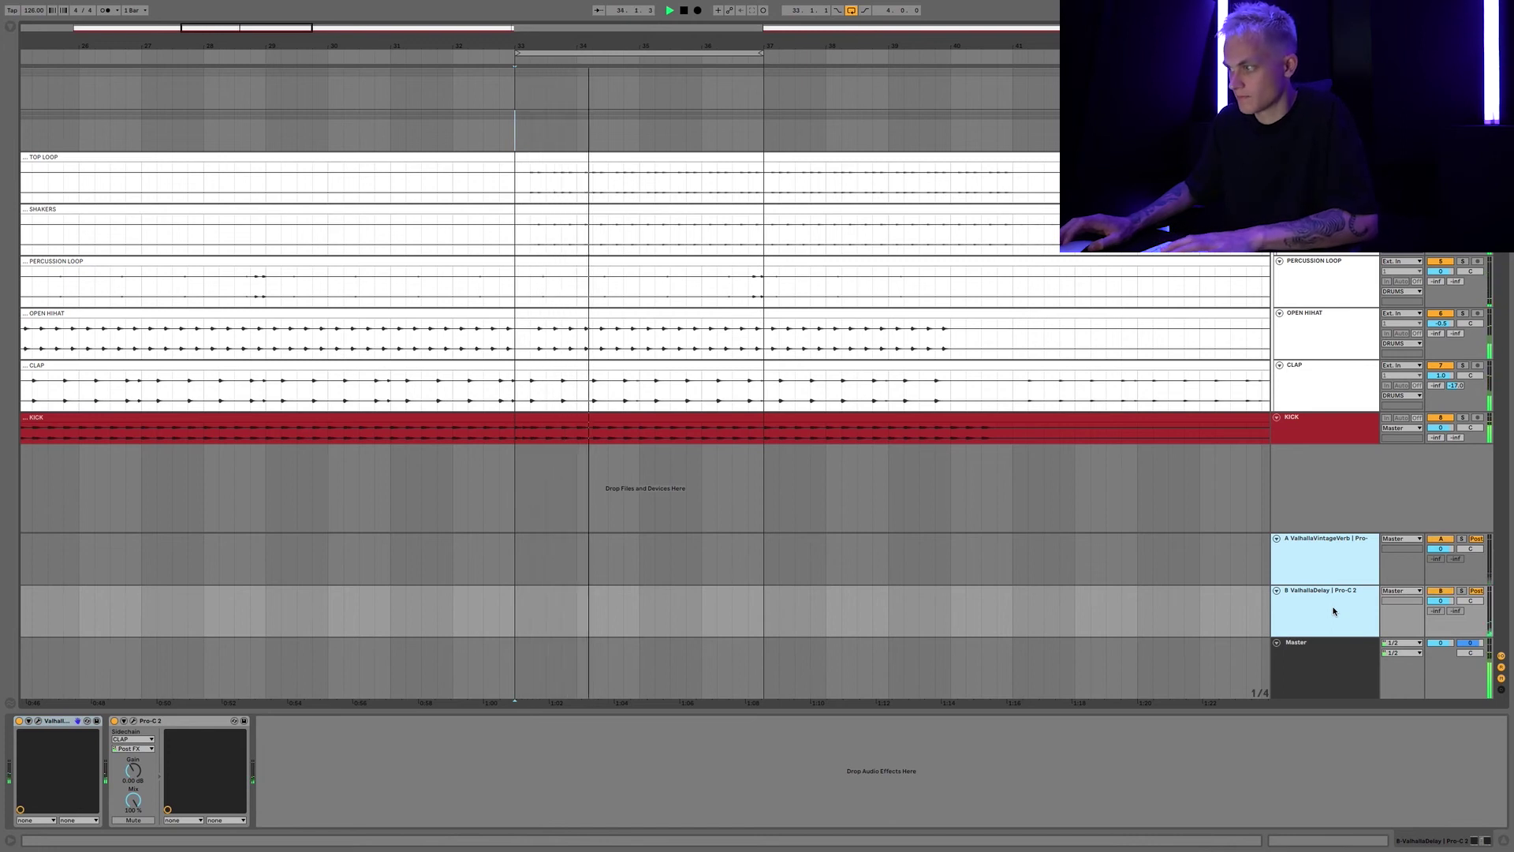
mouse_move(1455, 385)
left_mouse_down()
mouse_move(1455, 347)
mouse_move(1455, 395)
left_mouse_up()
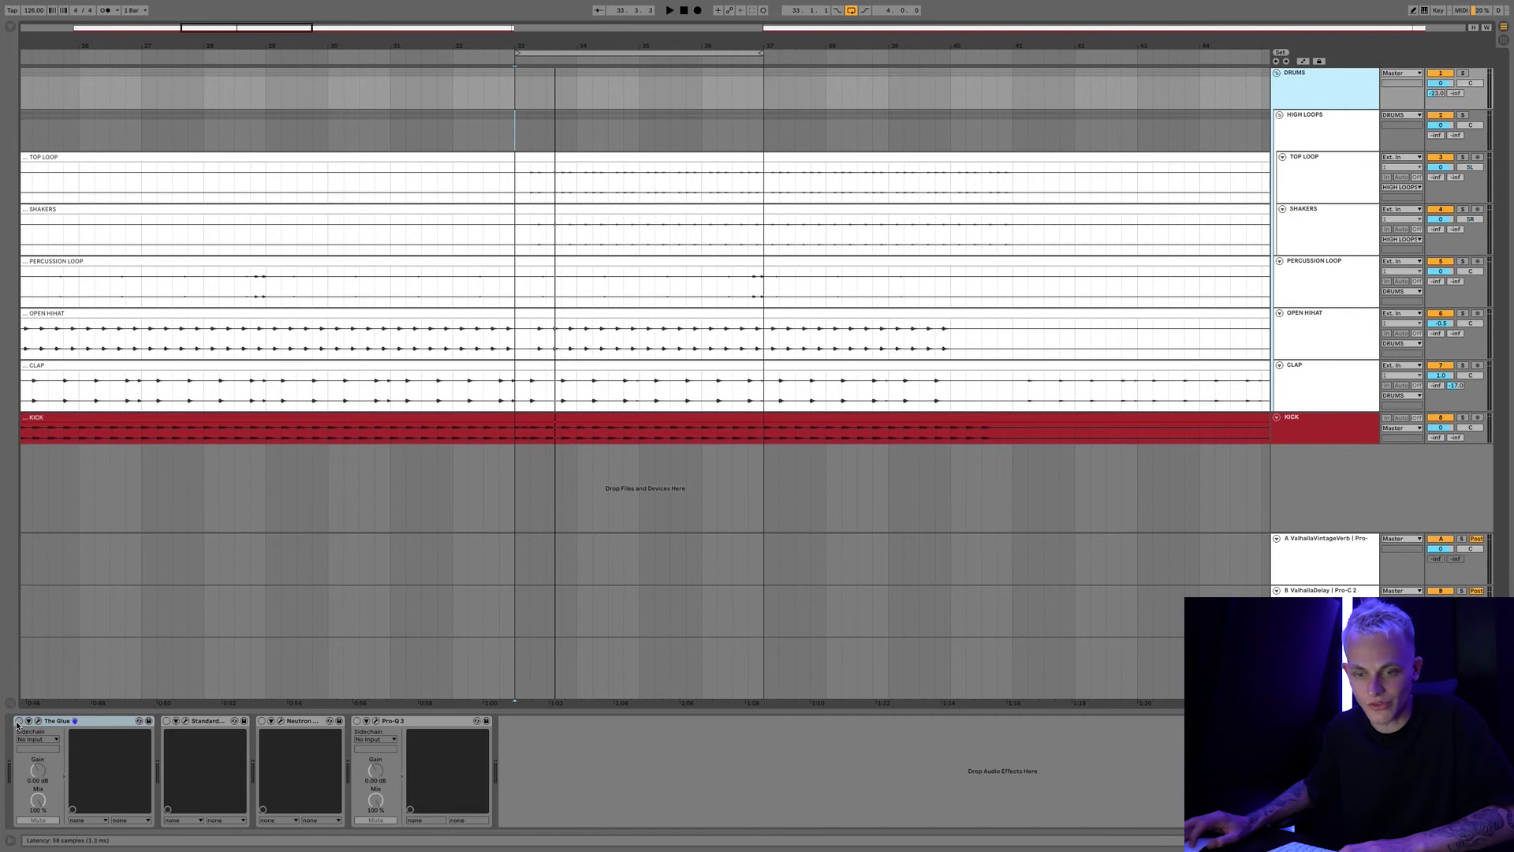
Enable The Glue on the DRUMS group, open its editor and check the mix control.
left_click(18, 721)
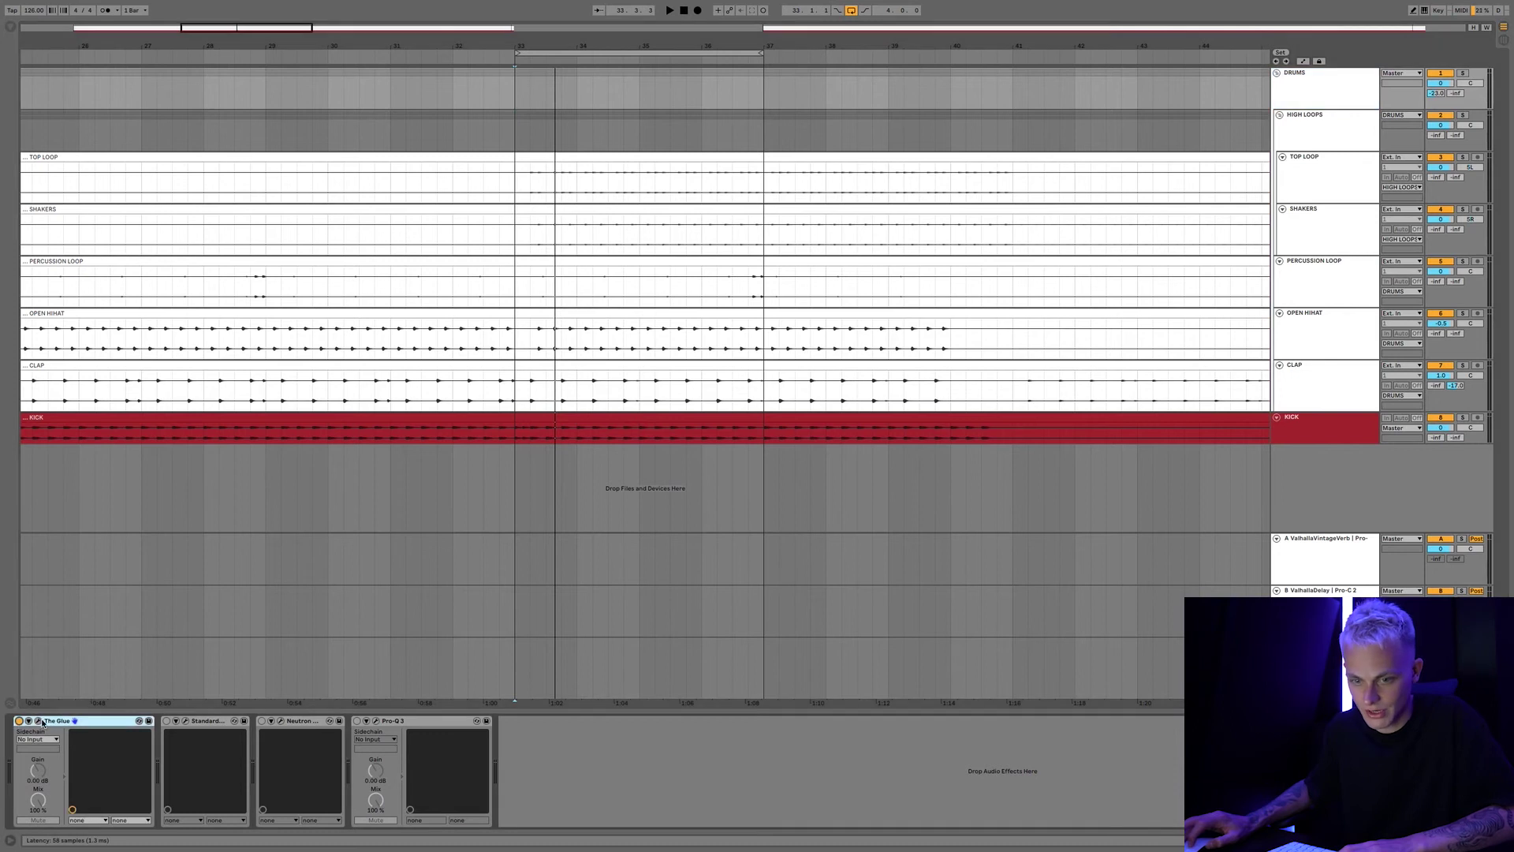
left_click(41, 723)
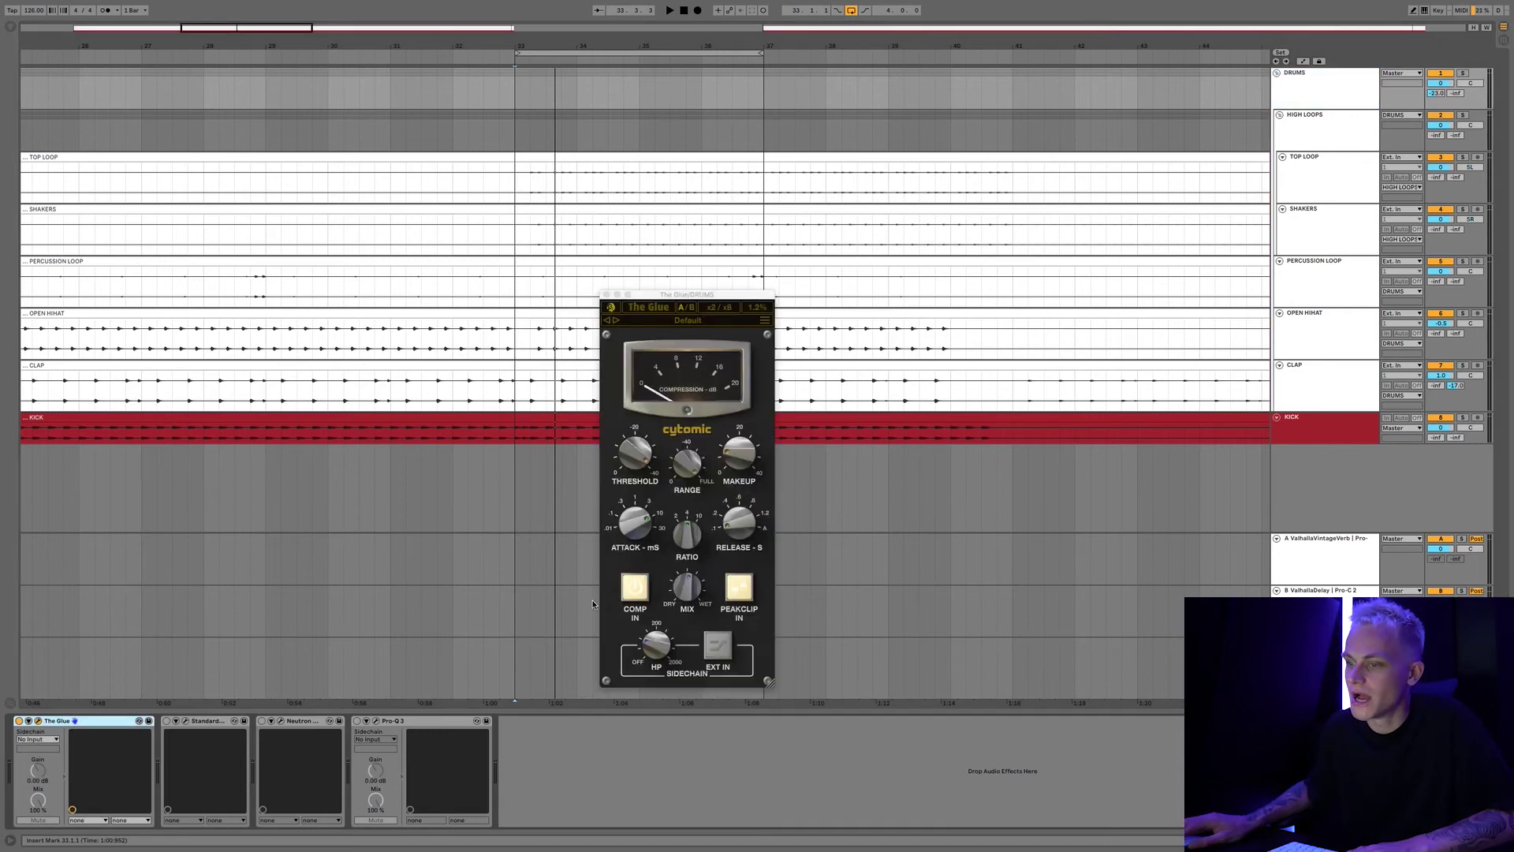
left_click(683, 590)
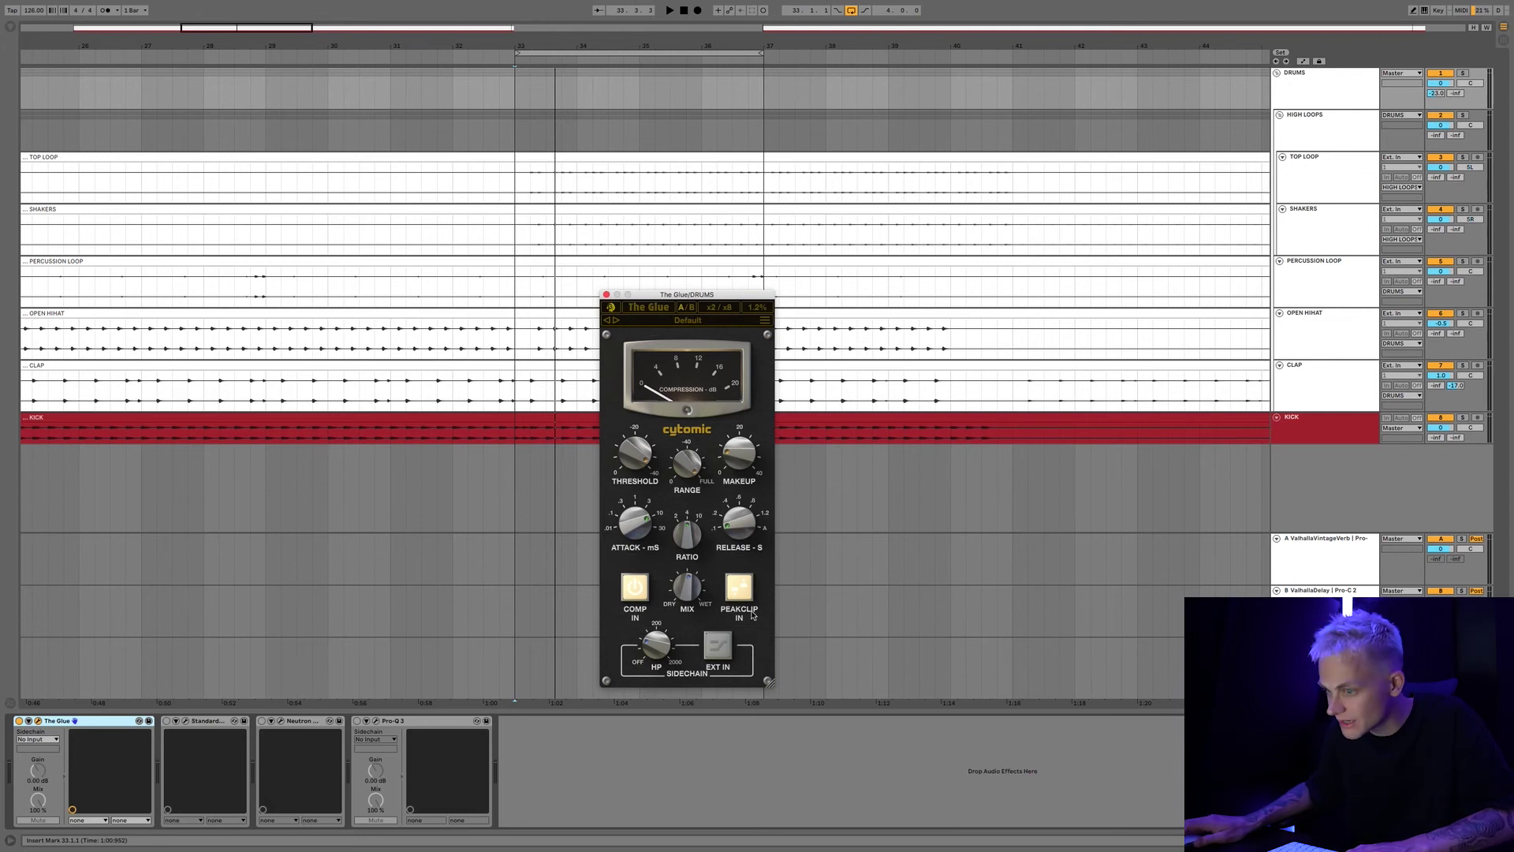
Play the drums and compare them with The Glue's compression switched off and on.
key("space")
left_click(635, 587)
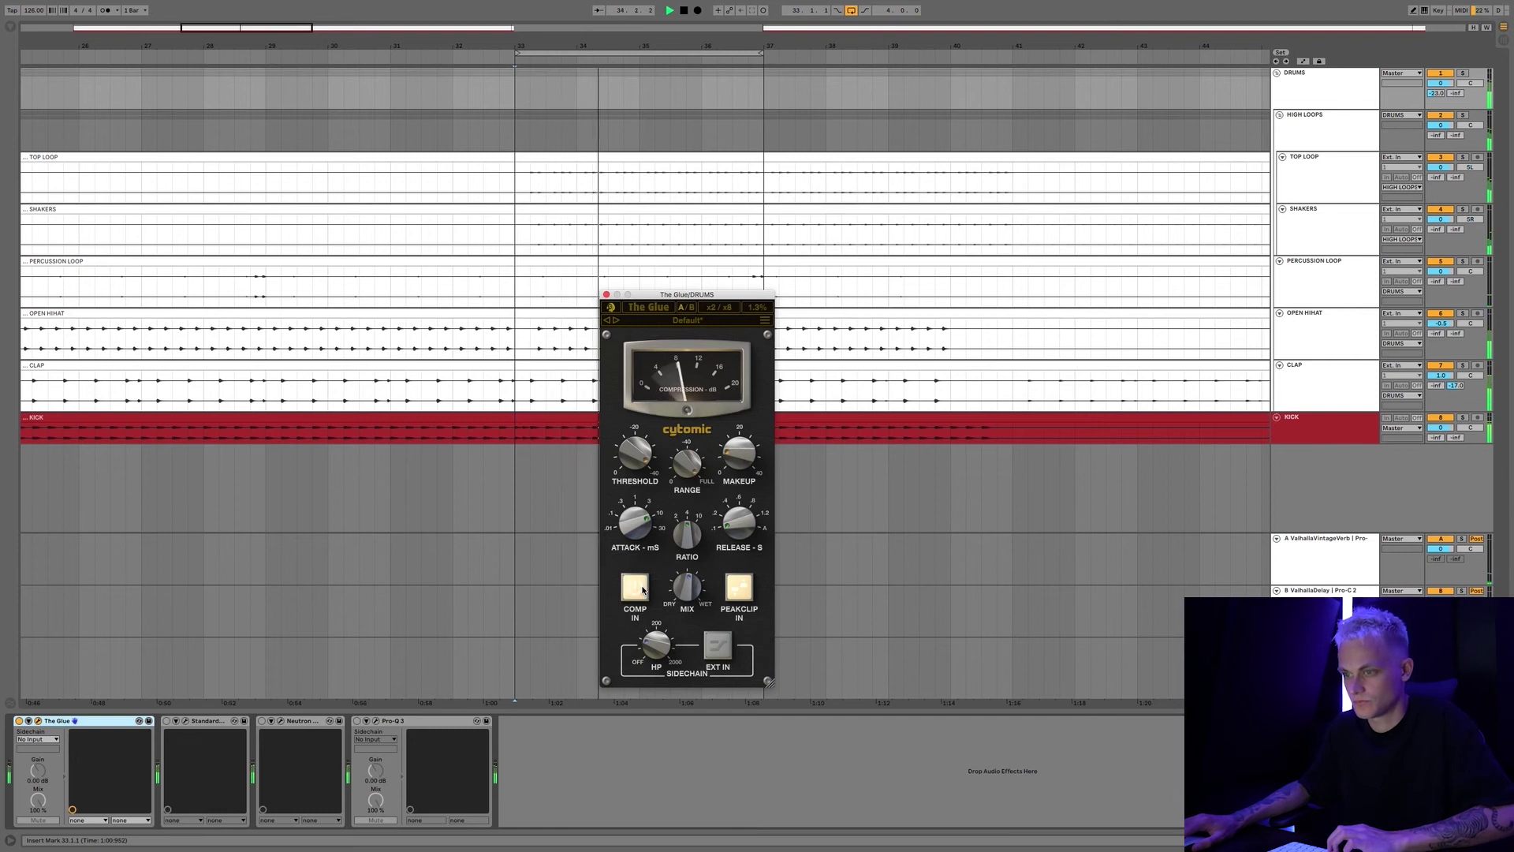
left_click(643, 589)
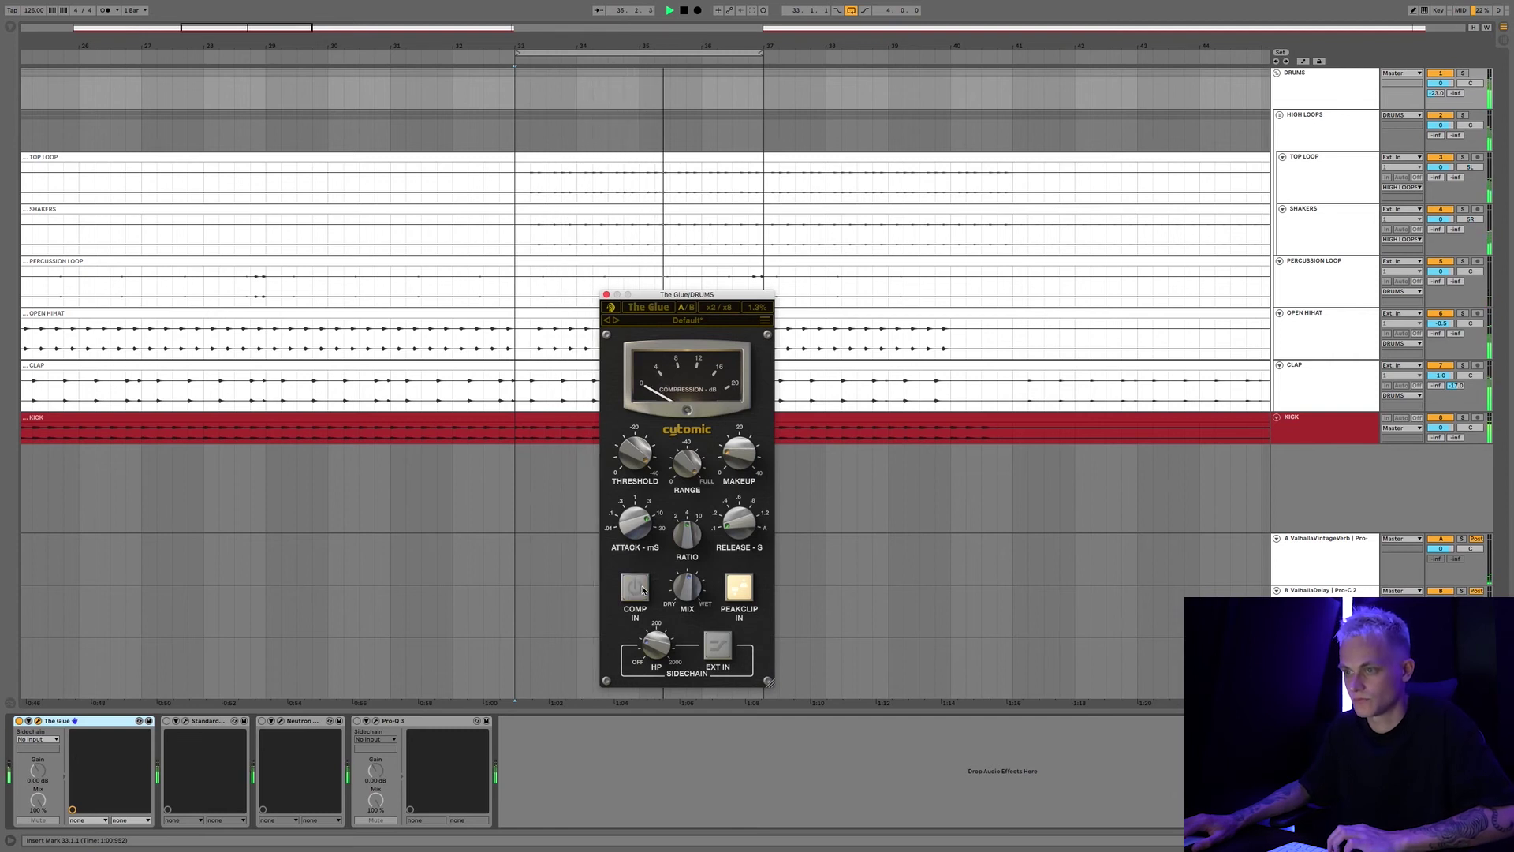
left_click(643, 590)
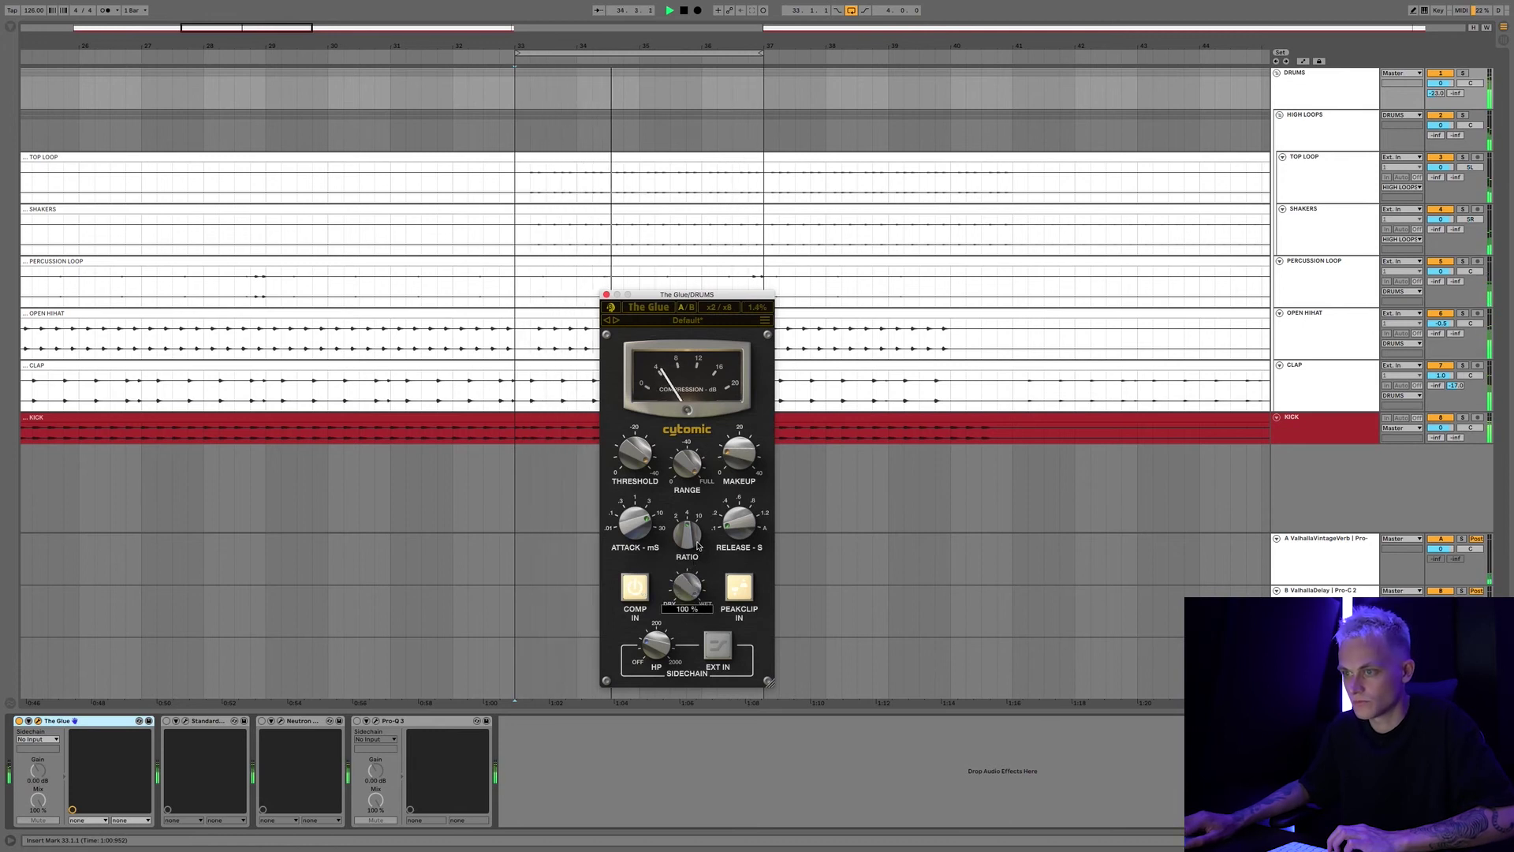
Audition The Glue's mix near 100 % wet, and compare the drums again with the compressor bypassed and active.
left_click_drag(687, 587, 695, 555)
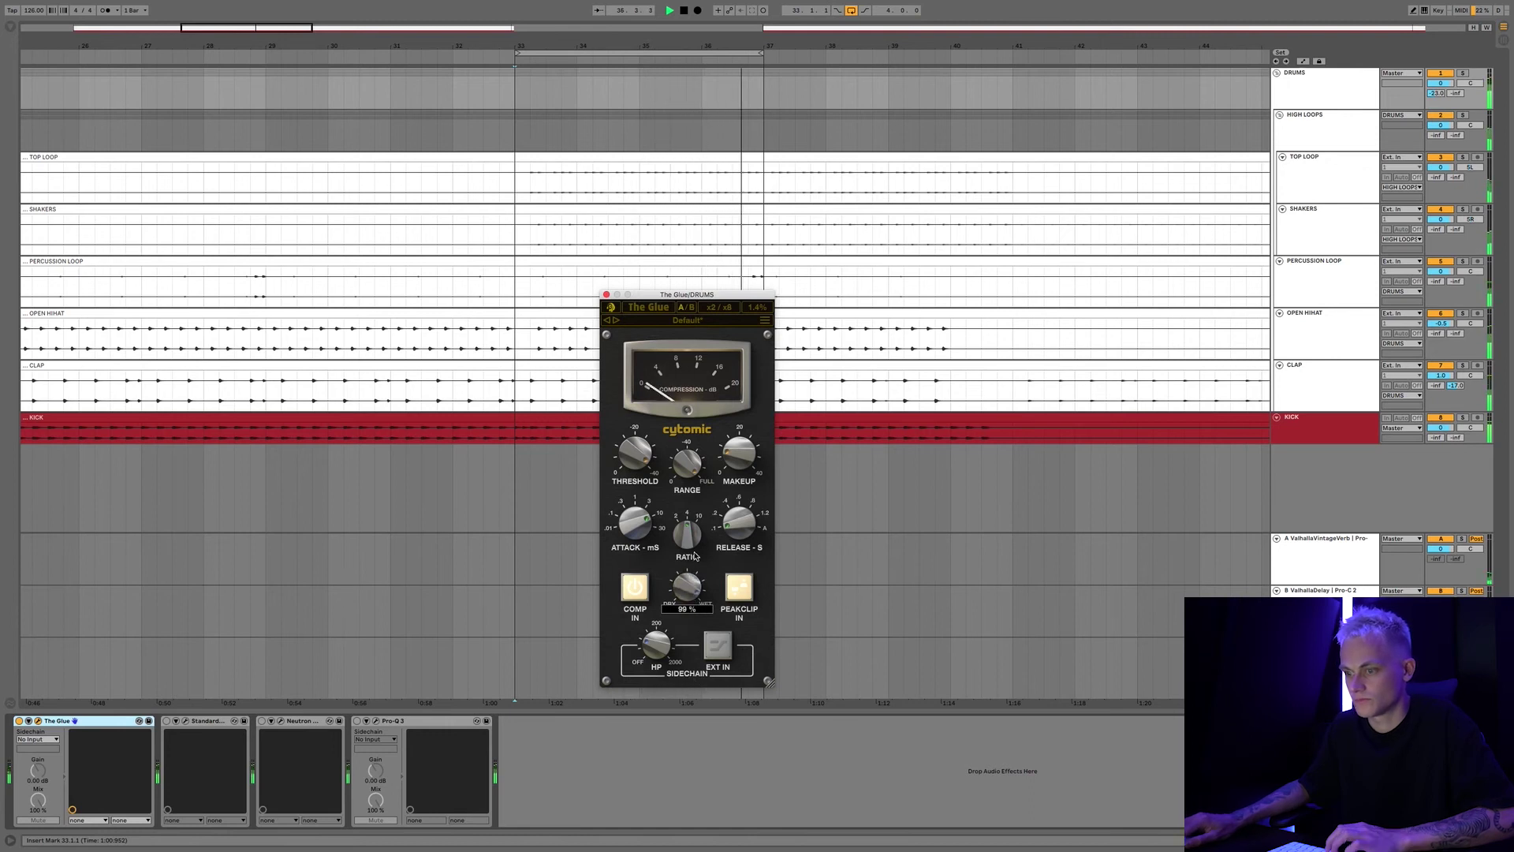
left_click(631, 589)
left_click(631, 590)
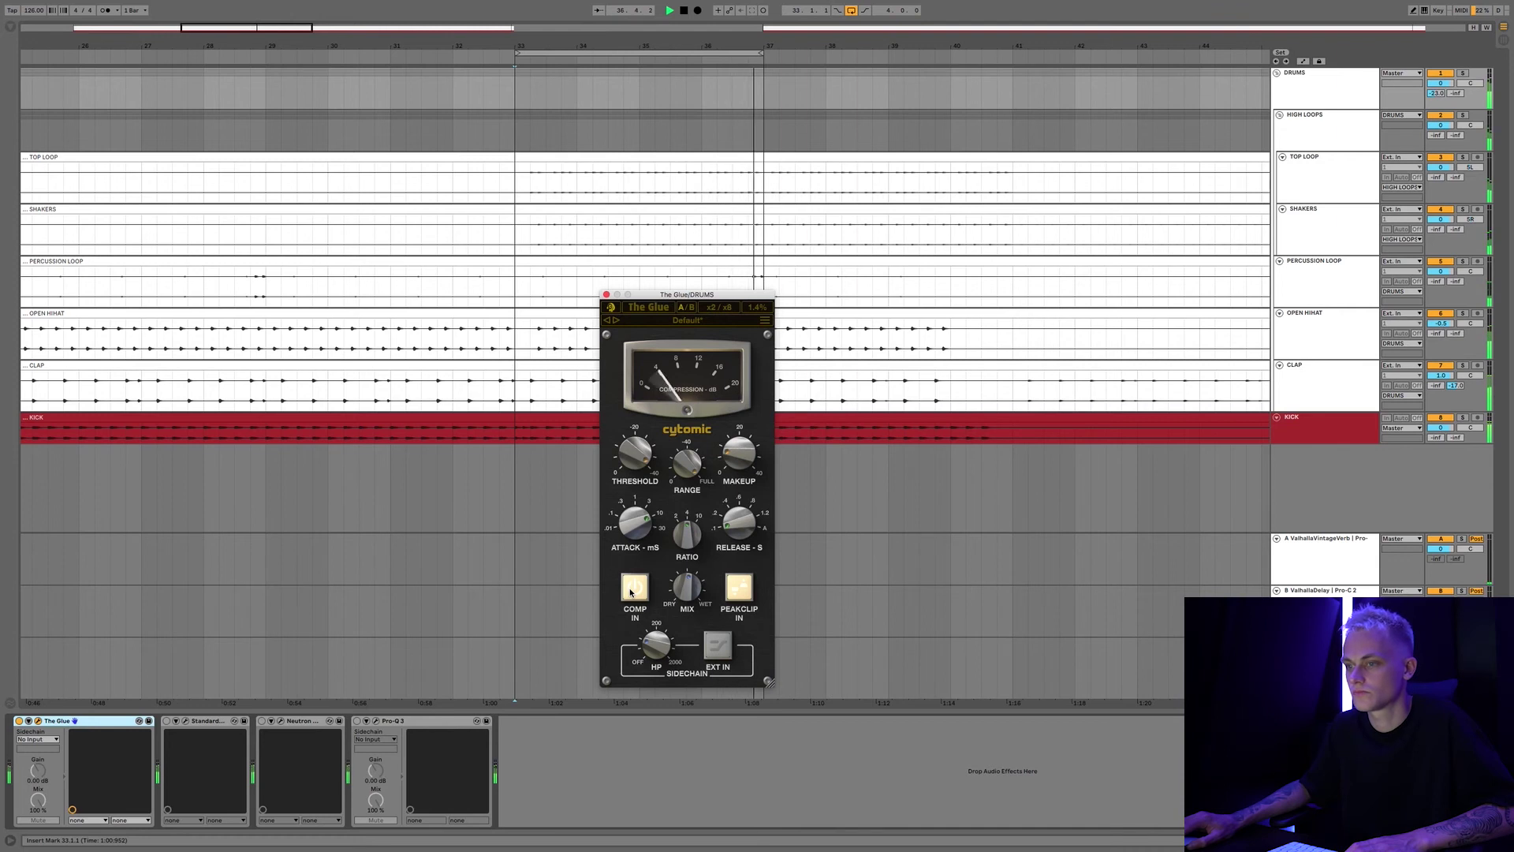
mouse_move(668, 669)
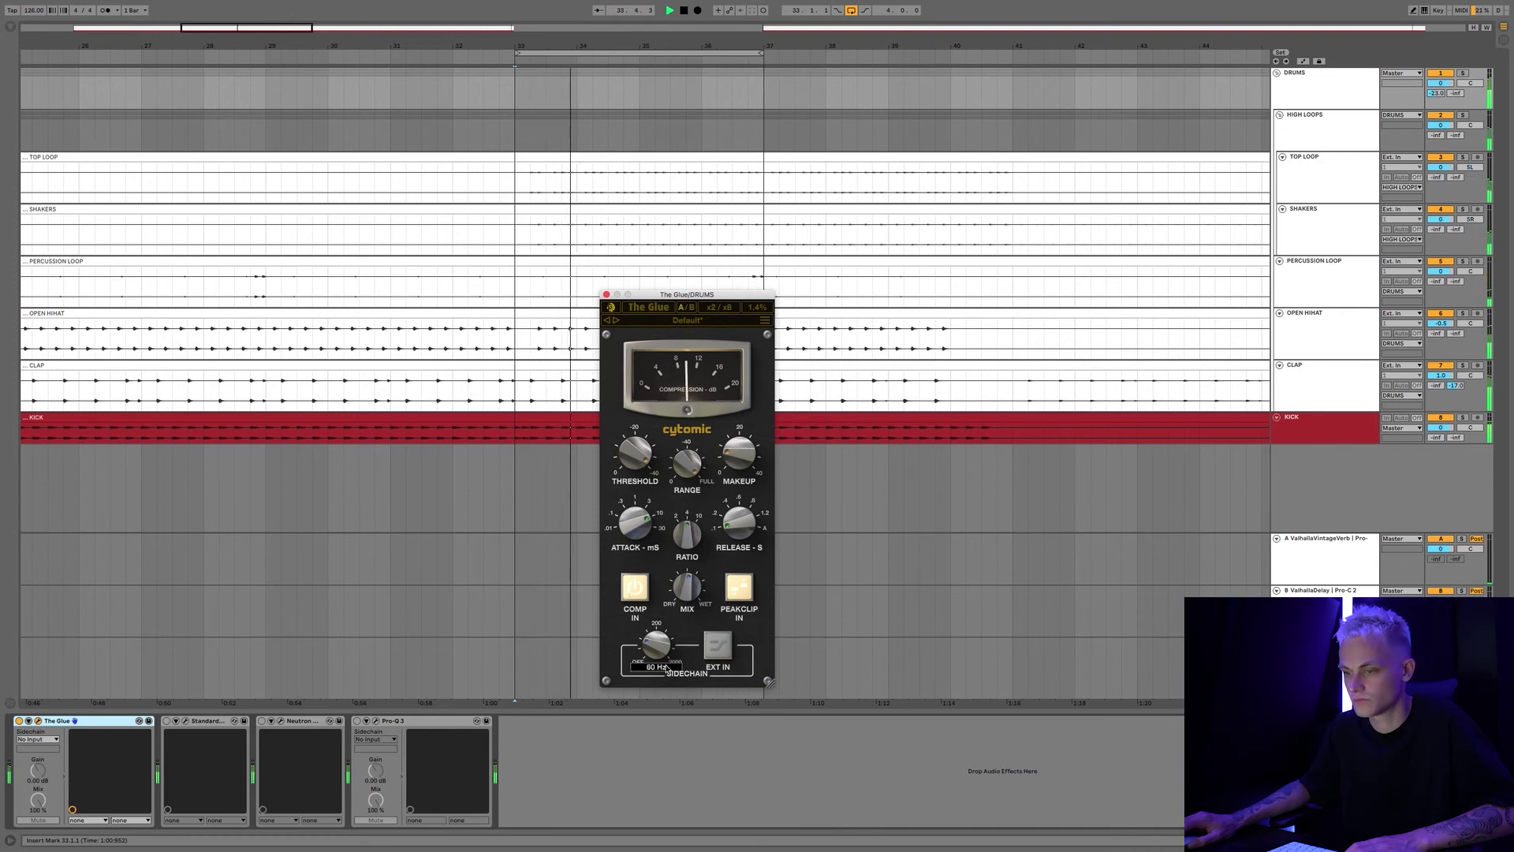
left_click(643, 589)
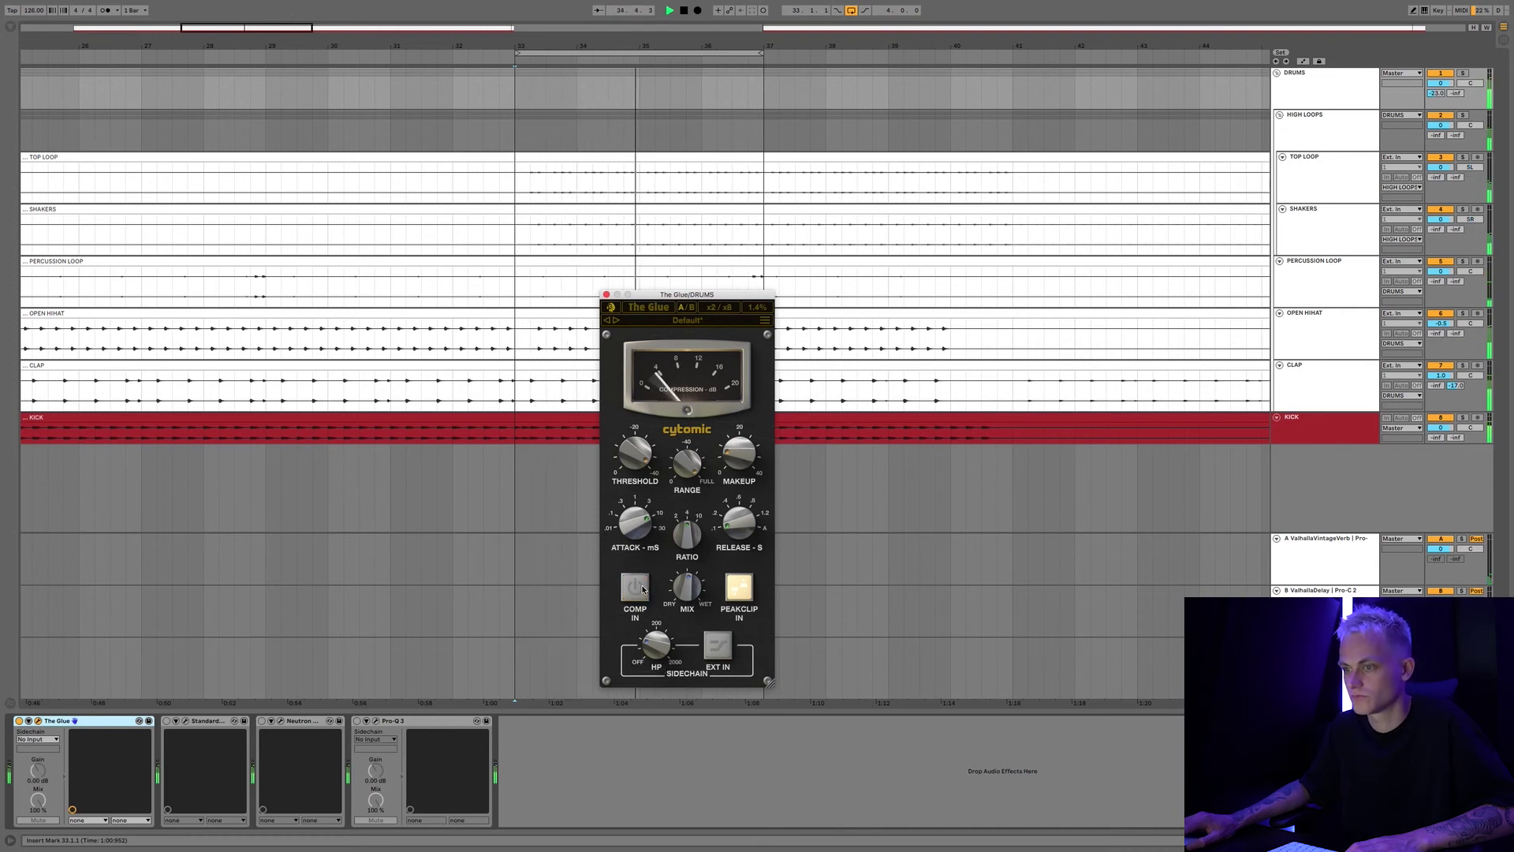
left_click(643, 589)
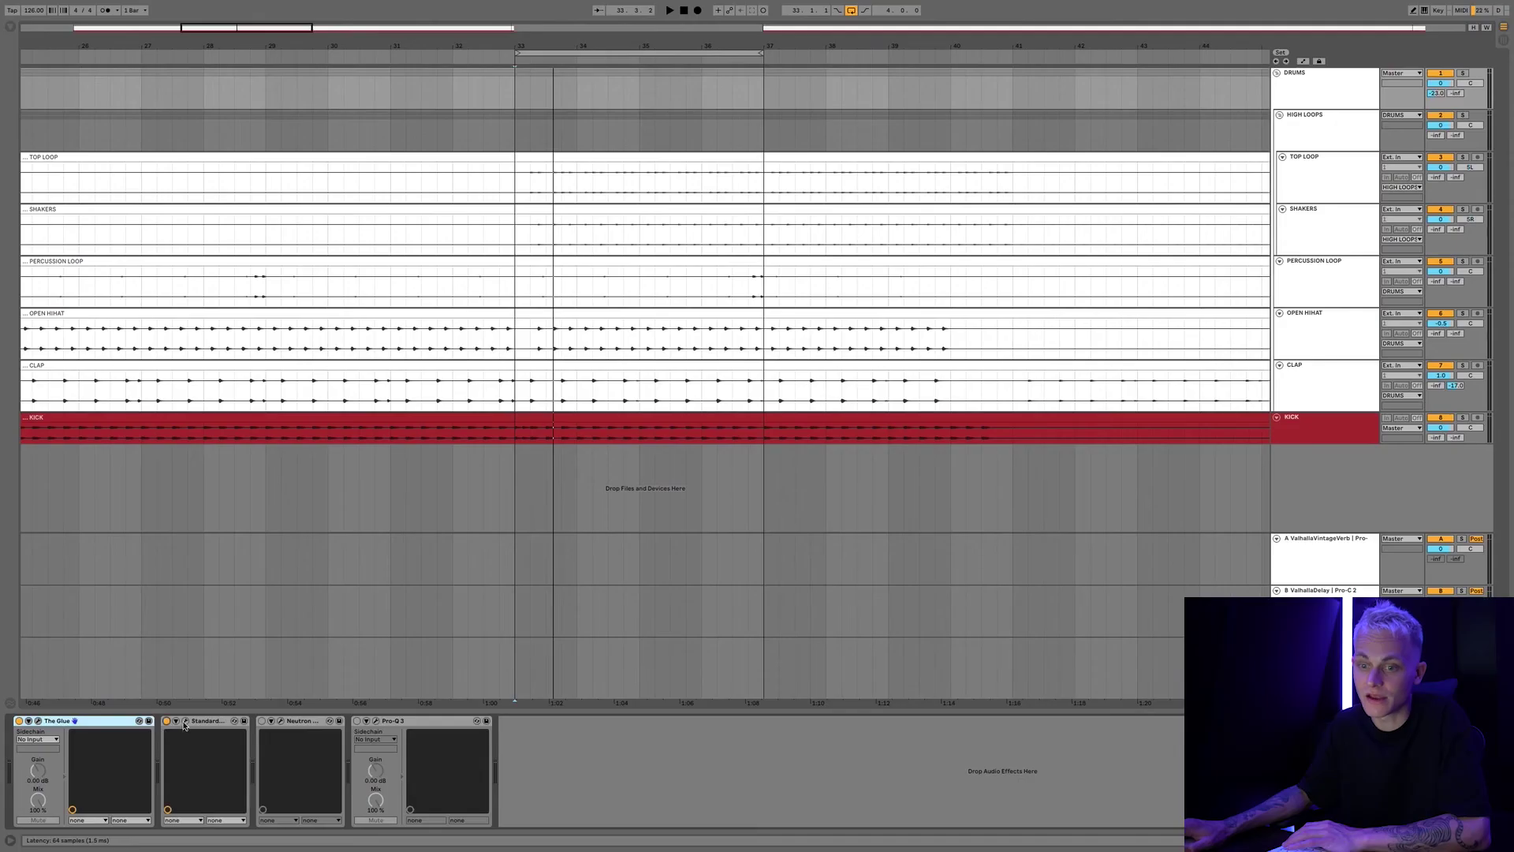
Open StandardCLIP on the DRUMS group and check its Soft-Clip Saturator setting.
left_click(186, 720)
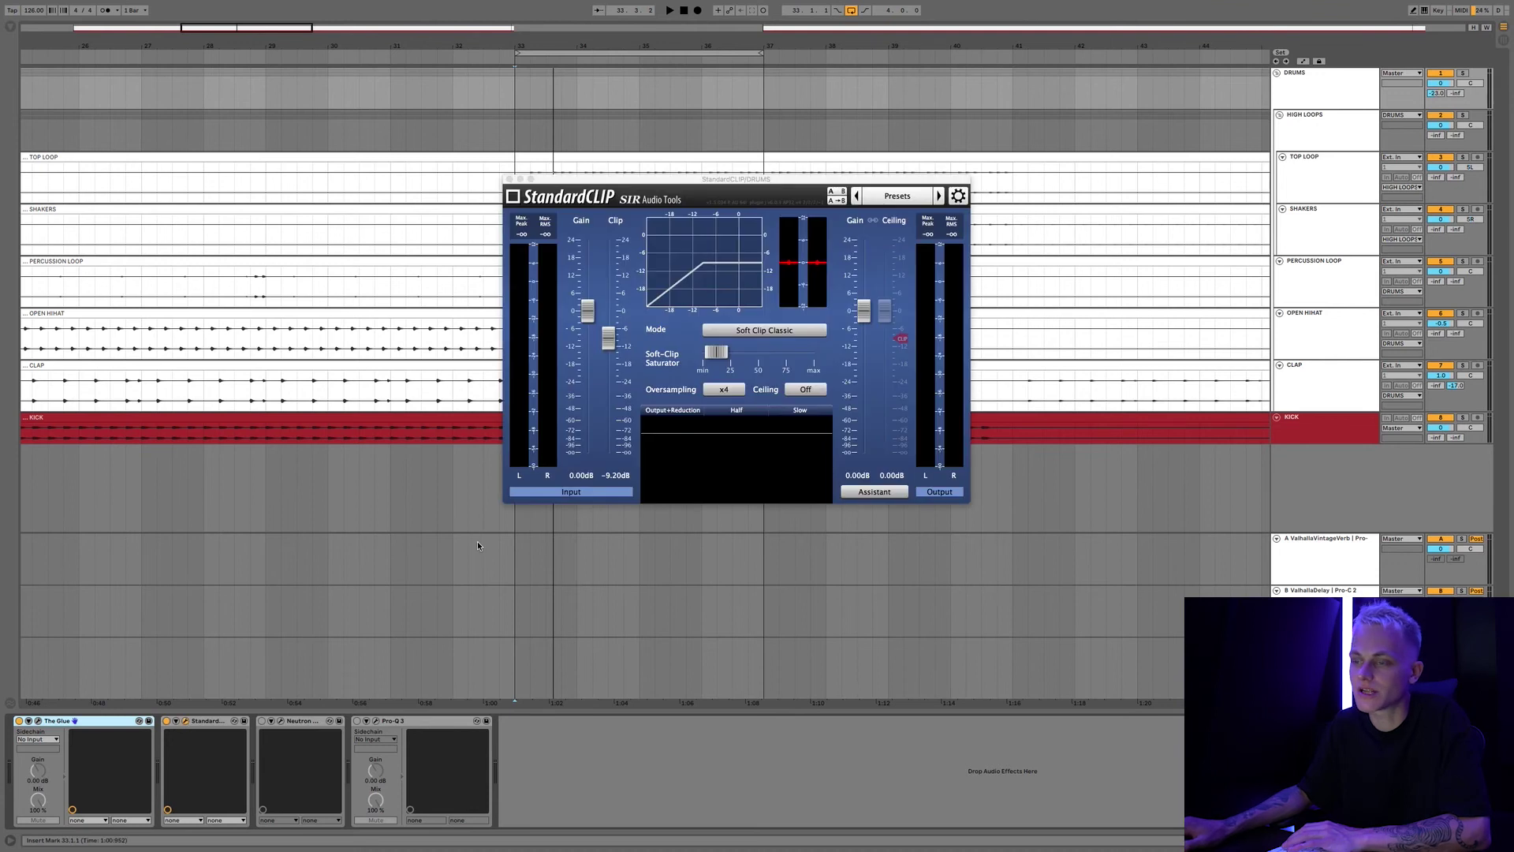
left_click(720, 359)
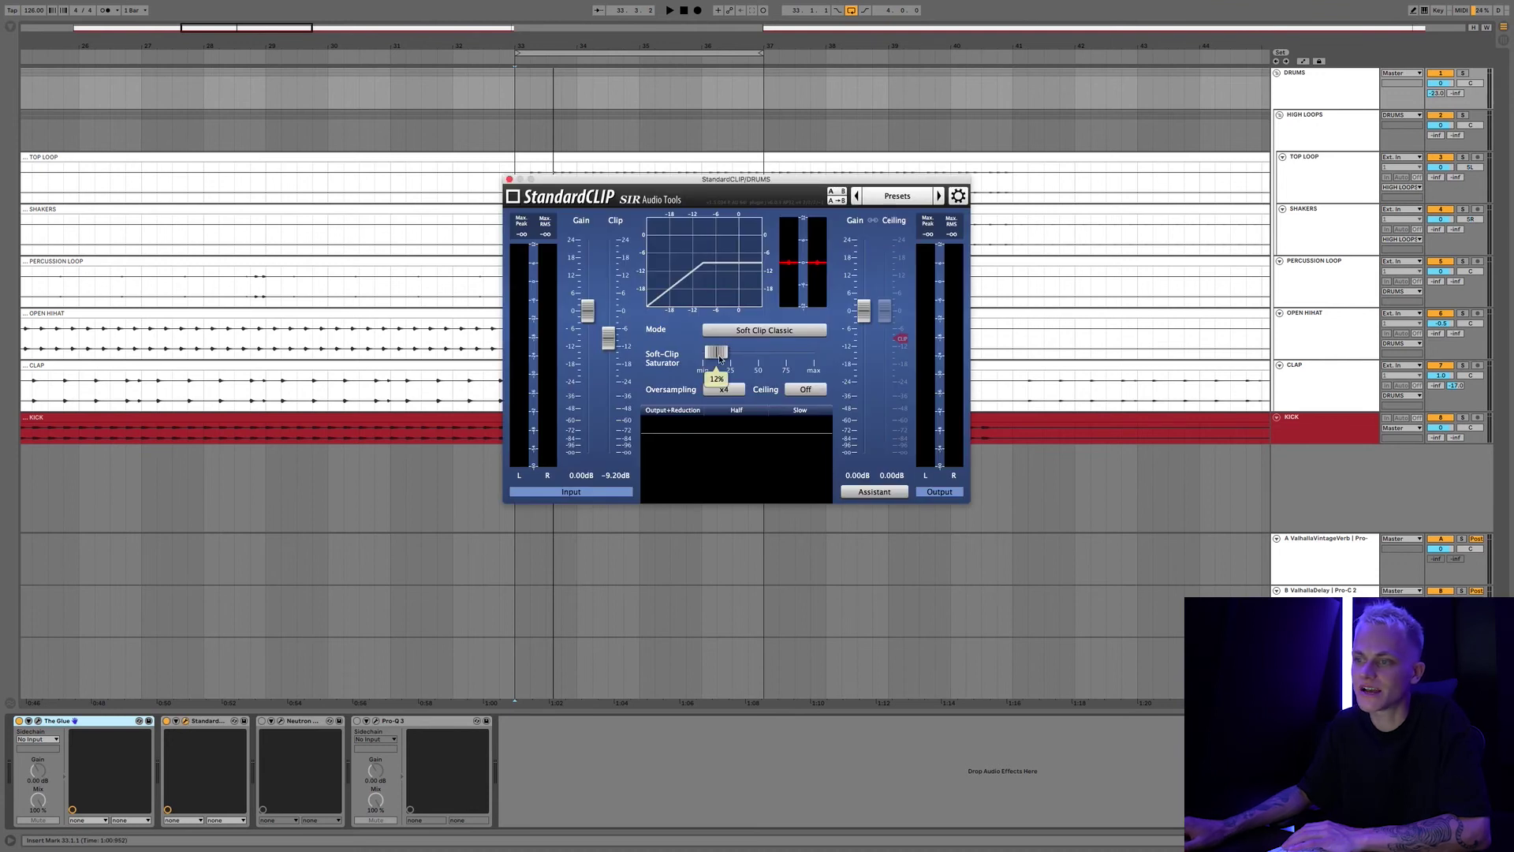